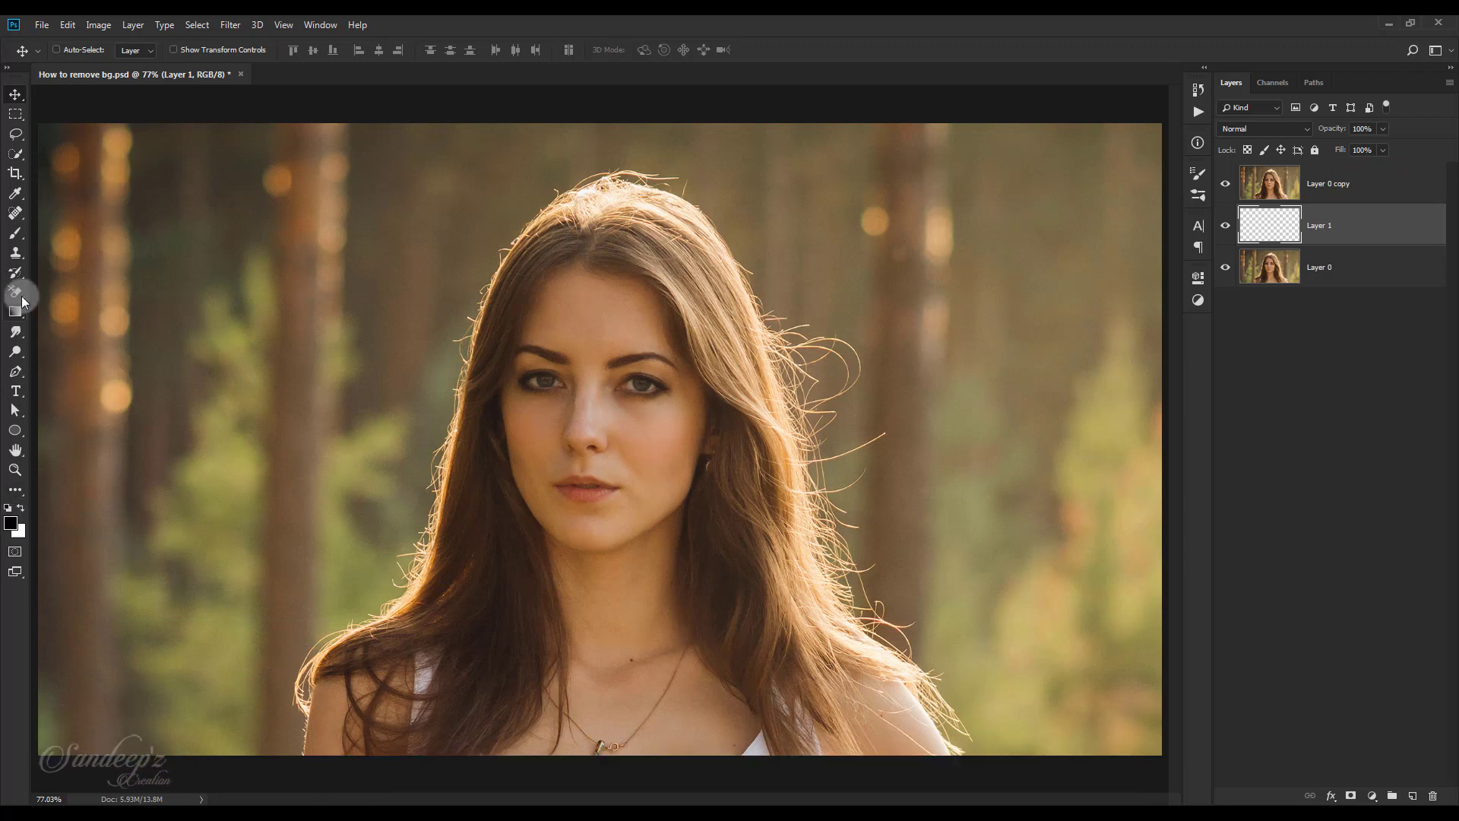
Fill Layer 1 with the black foreground colour using the Paint Bucket tool
click(15, 237)
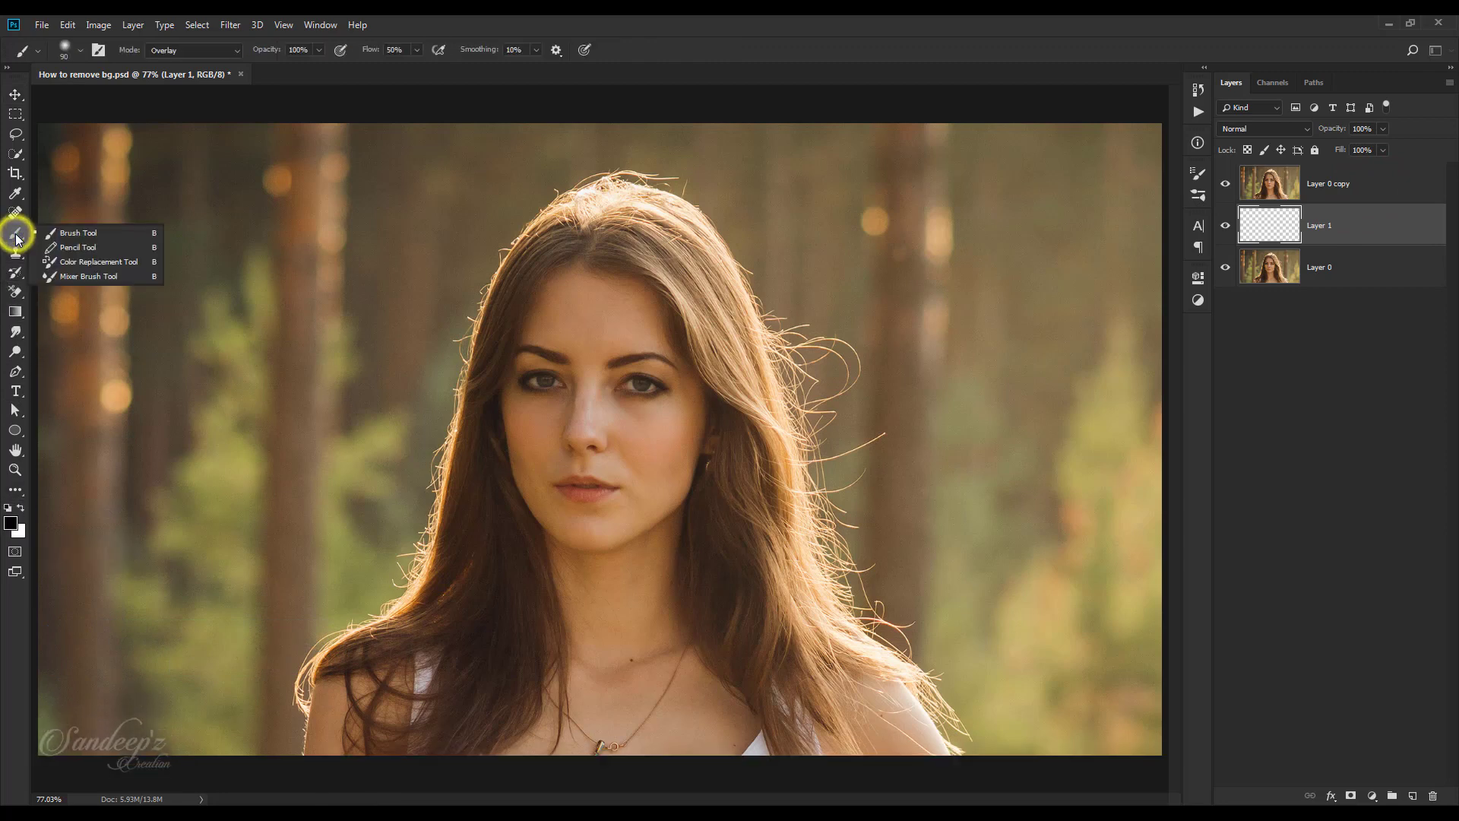
click(15, 311)
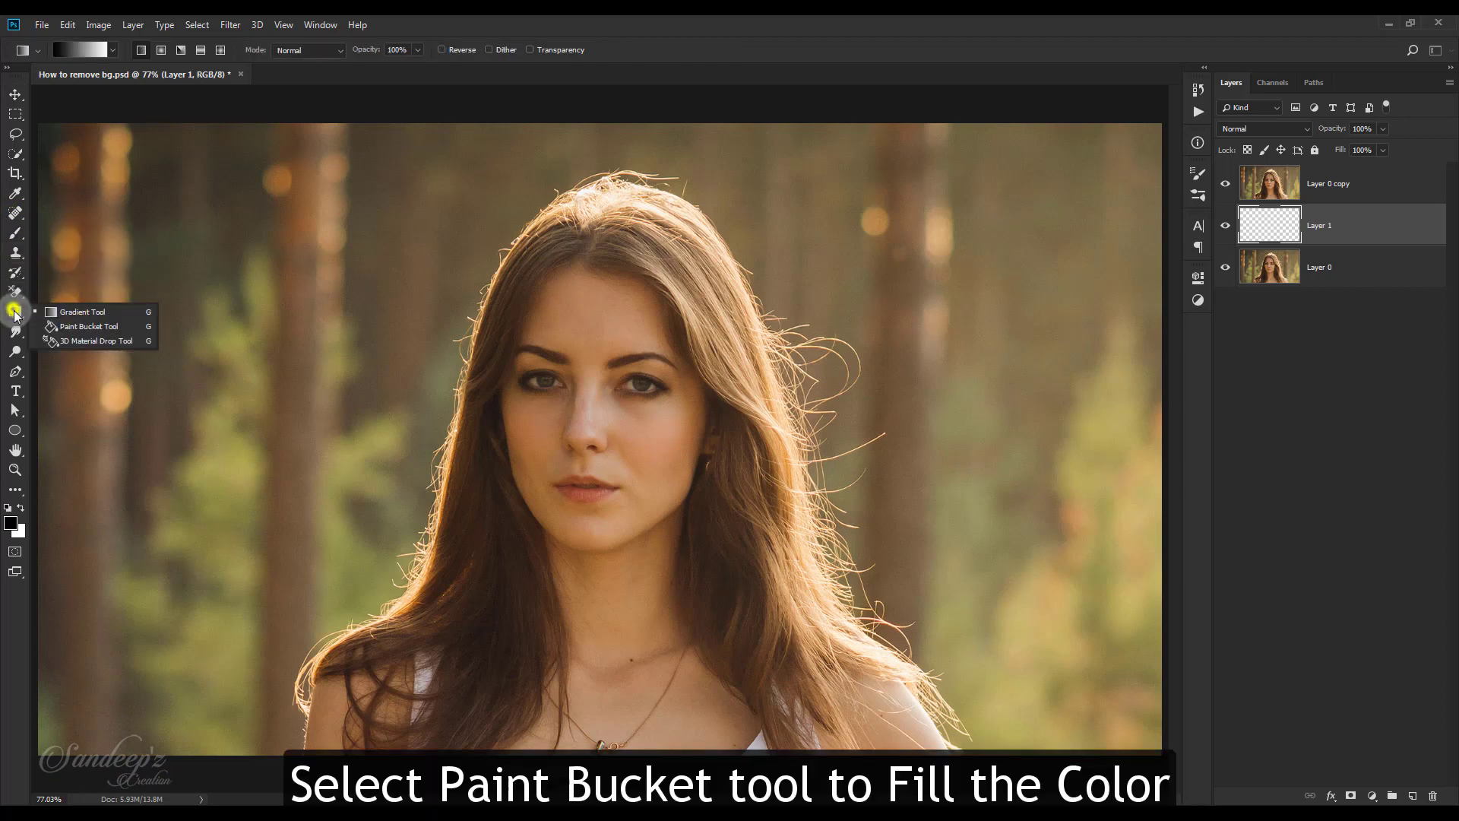
click(65, 328)
click(127, 364)
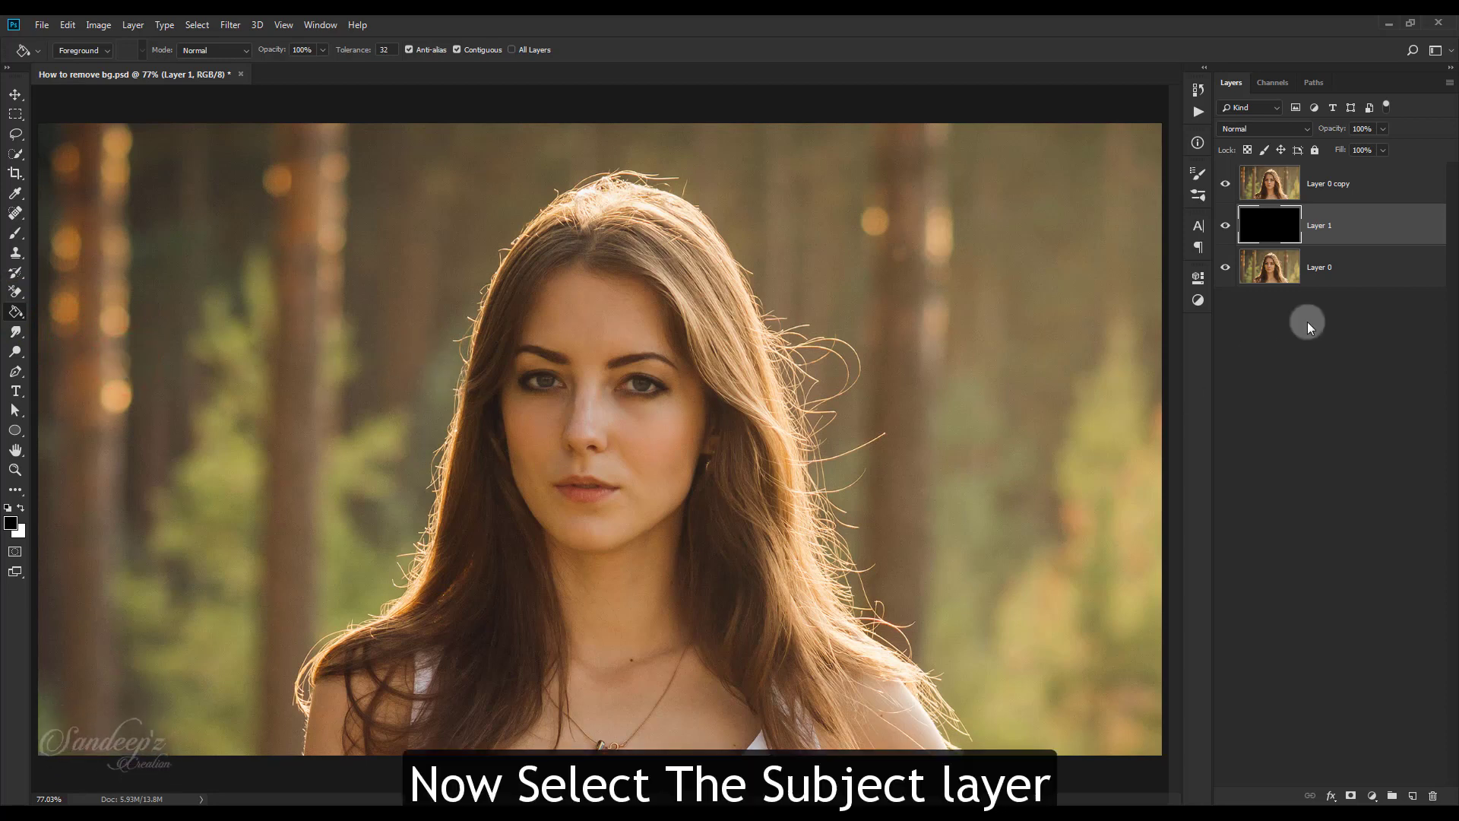
Select Layer 0 copy and set up the Background Eraser with one-time sampling, Discontiguous limits and 50% tolerance
click(1326, 200)
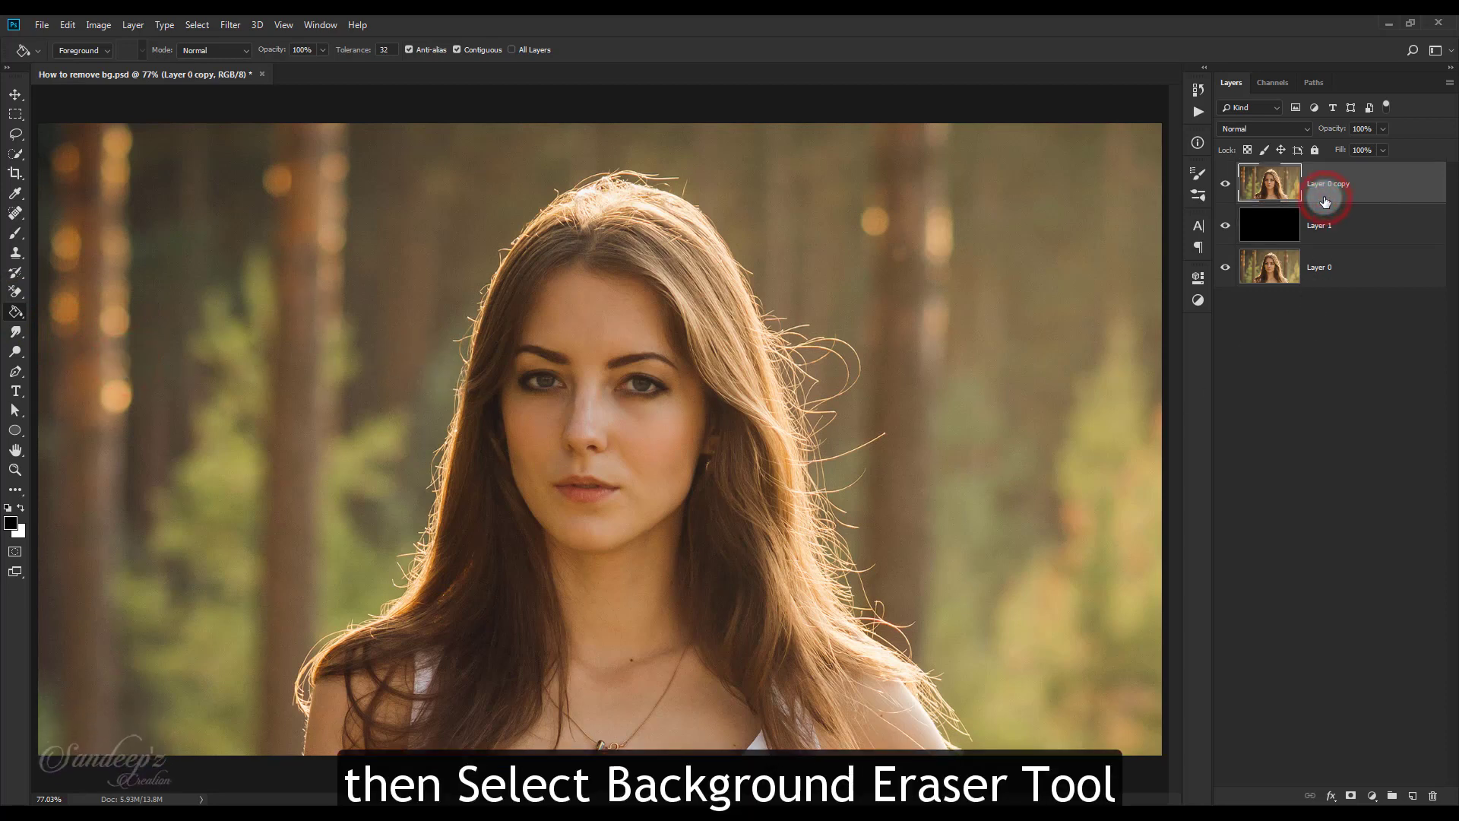
click(14, 293)
click(64, 308)
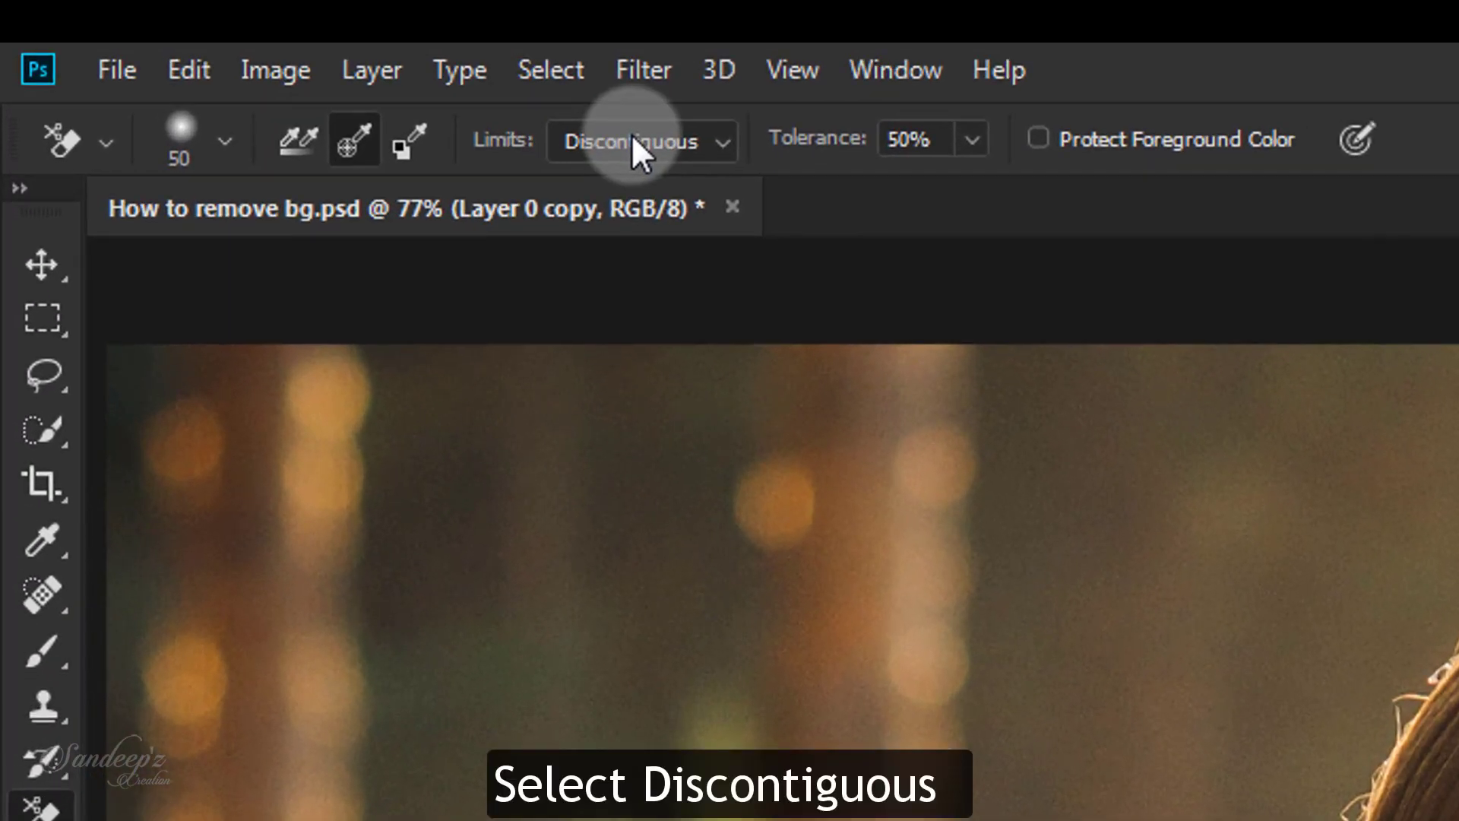
click(225, 50)
click(650, 182)
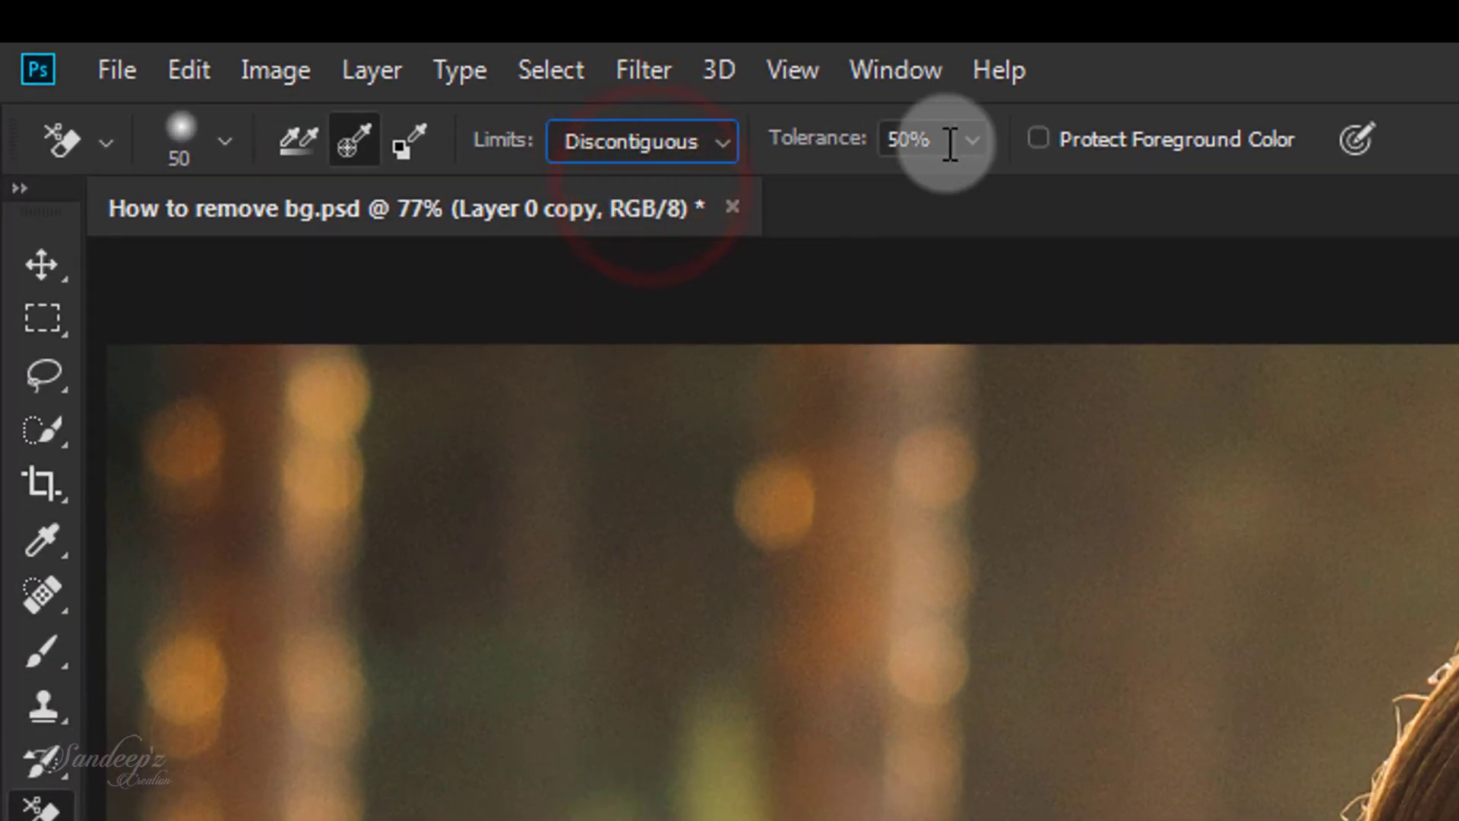
click(348, 143)
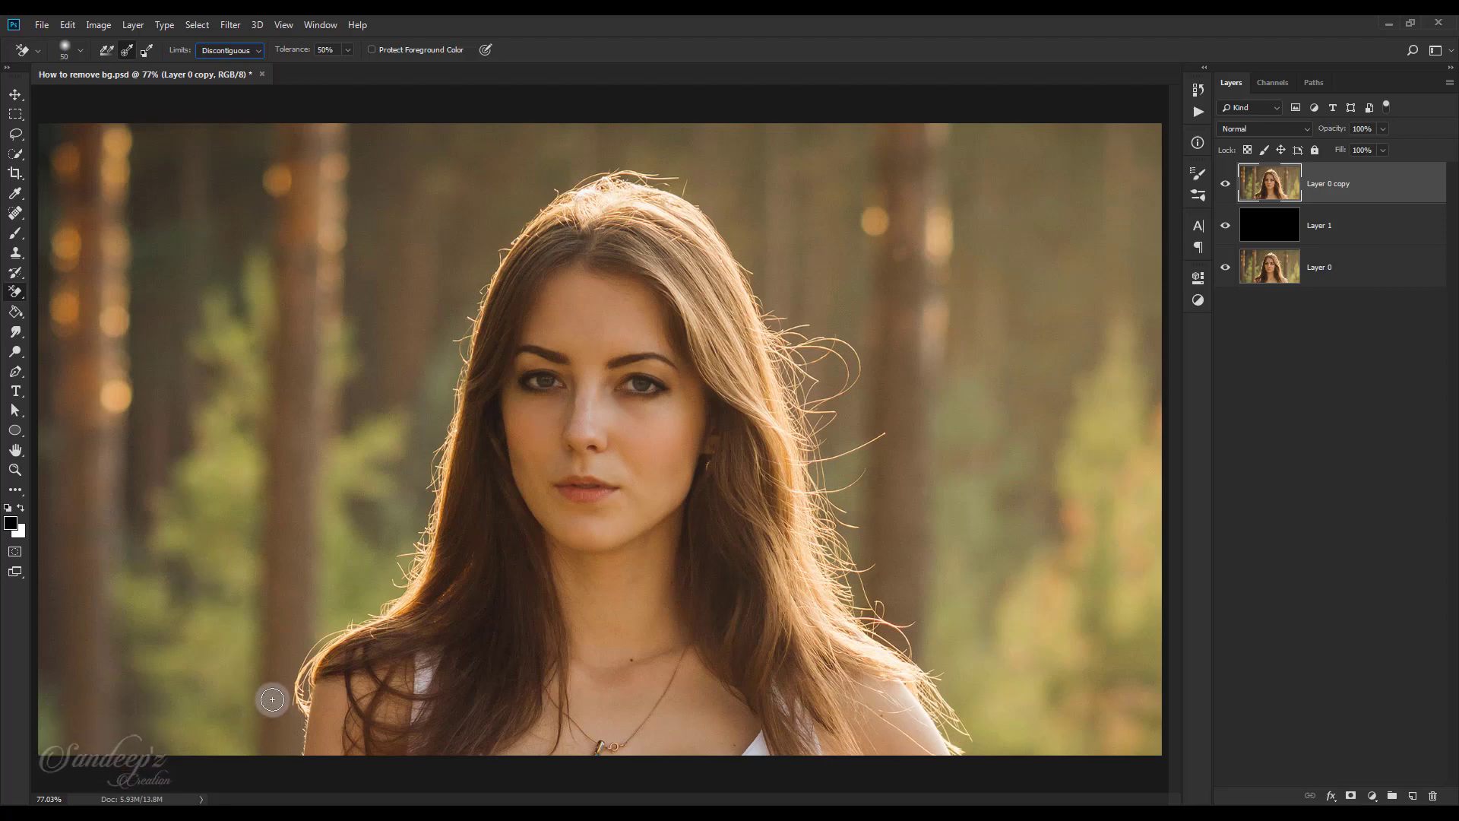
Erase the brown backdrop around the curled hair tips at the image-left shoulder, undoing the first stroke and brushing the area again
key(ctrl+plus)
key(ctrl+plus)
key(ctrl+plus)
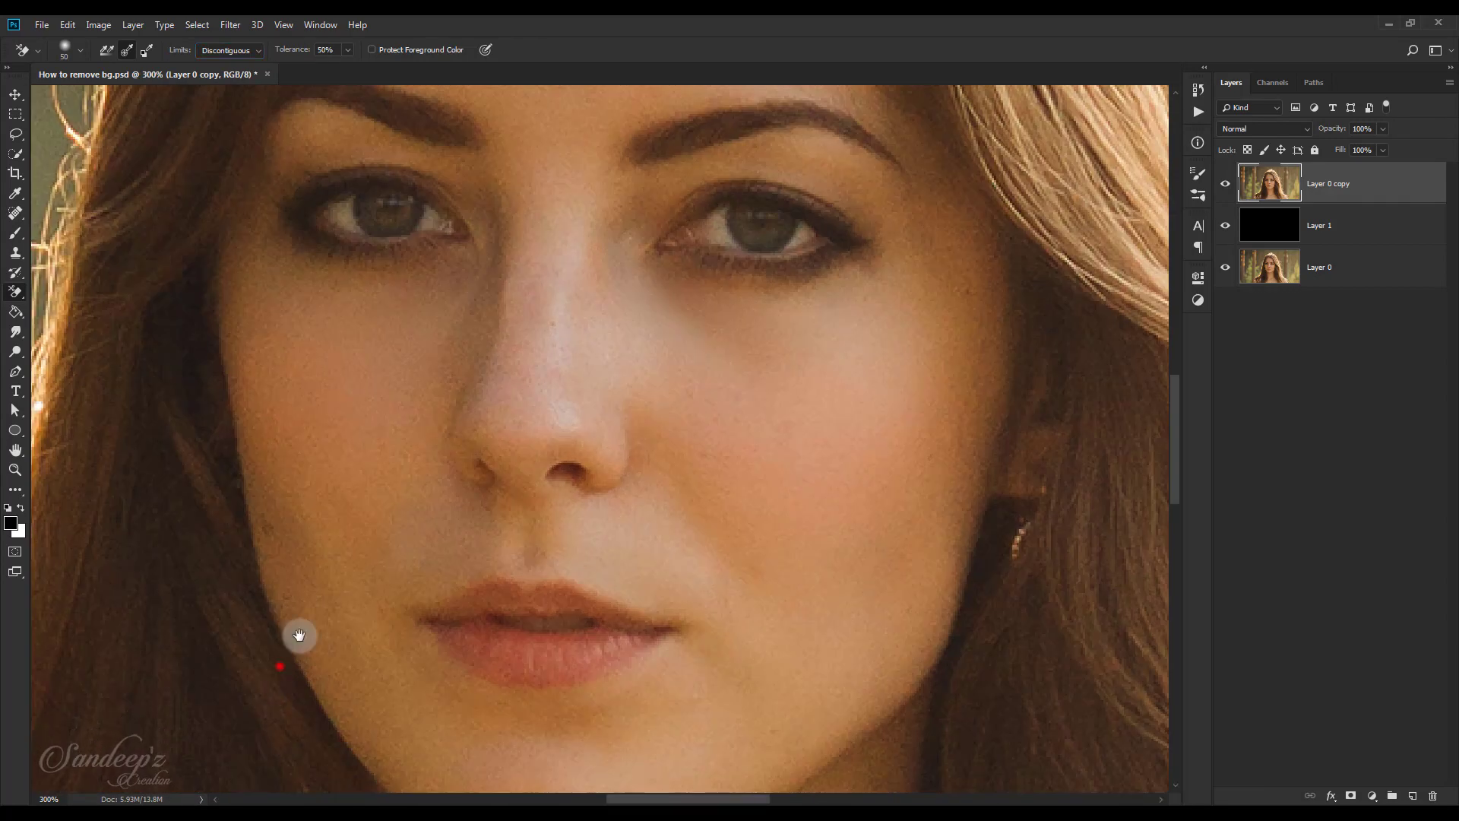
drag(299, 636, 680, 273)
drag(423, 668, 873, 266)
drag(683, 461, 485, 772)
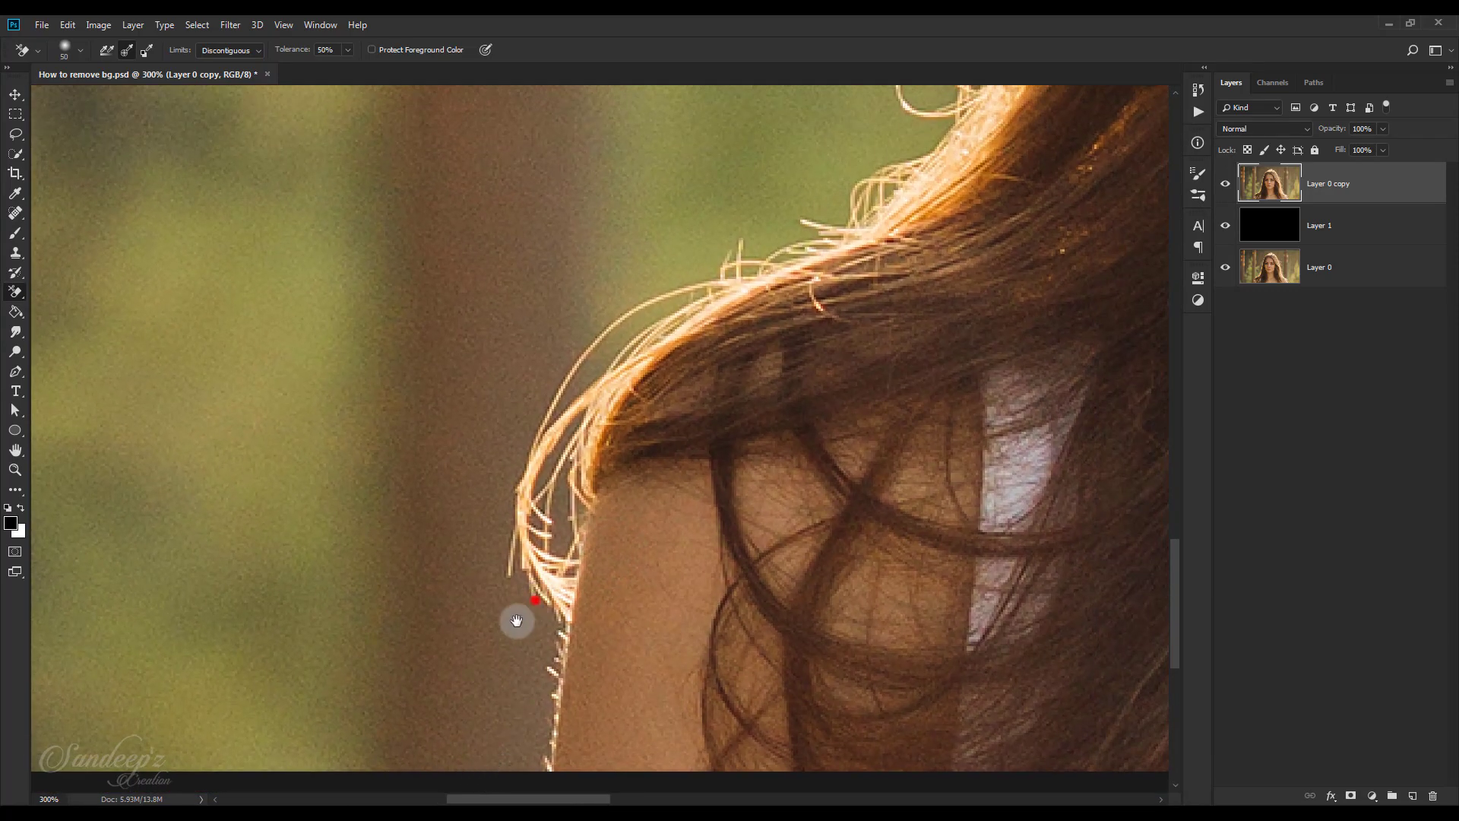
drag(517, 621, 500, 647)
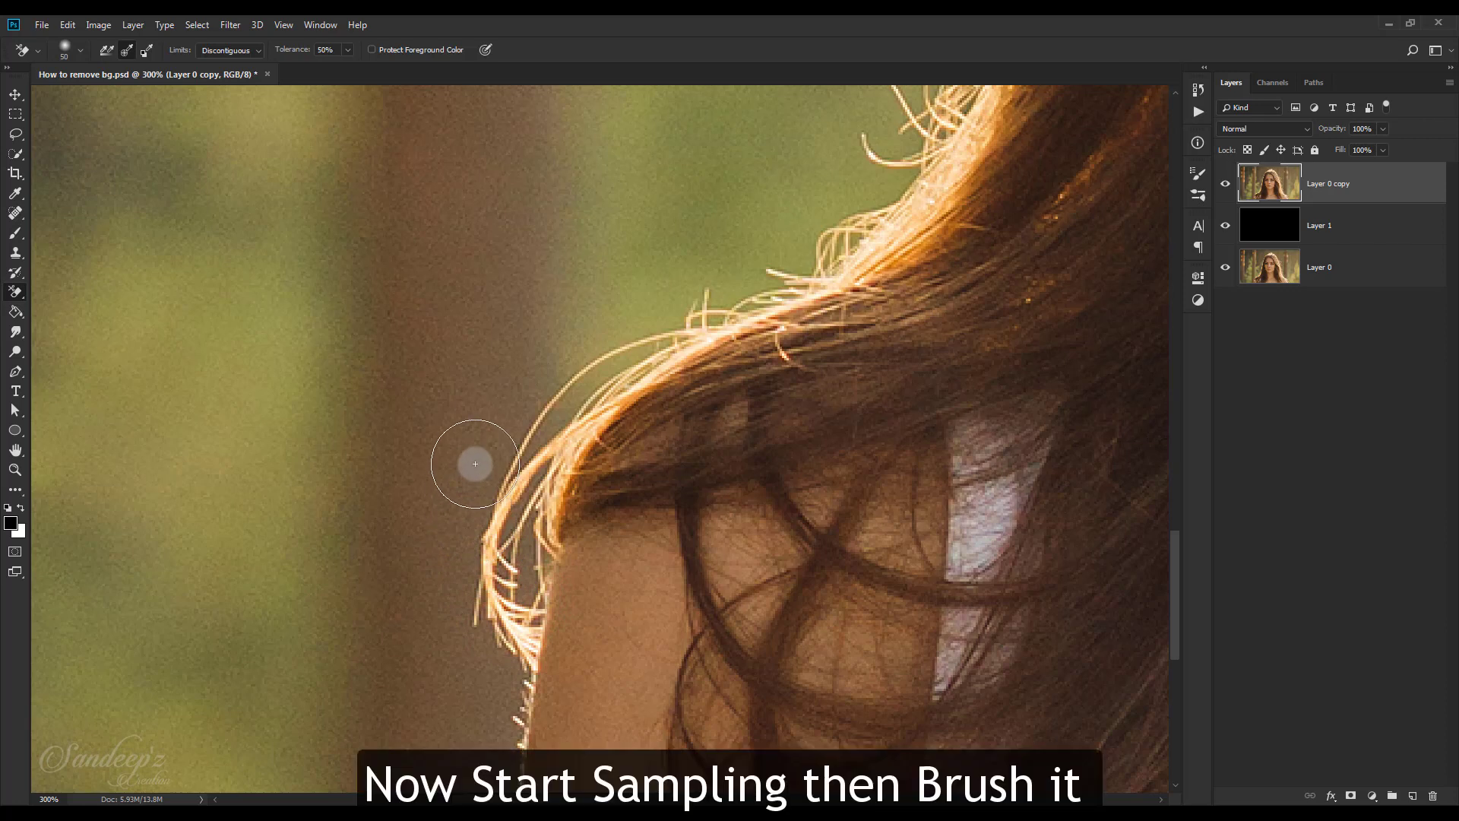
mouse_move(472, 456)
mouse_down()
mouse_move(474, 532)
mouse_move(504, 599)
mouse_move(504, 639)
mouse_move(500, 596)
mouse_move(491, 647)
mouse_move(473, 621)
mouse_up()
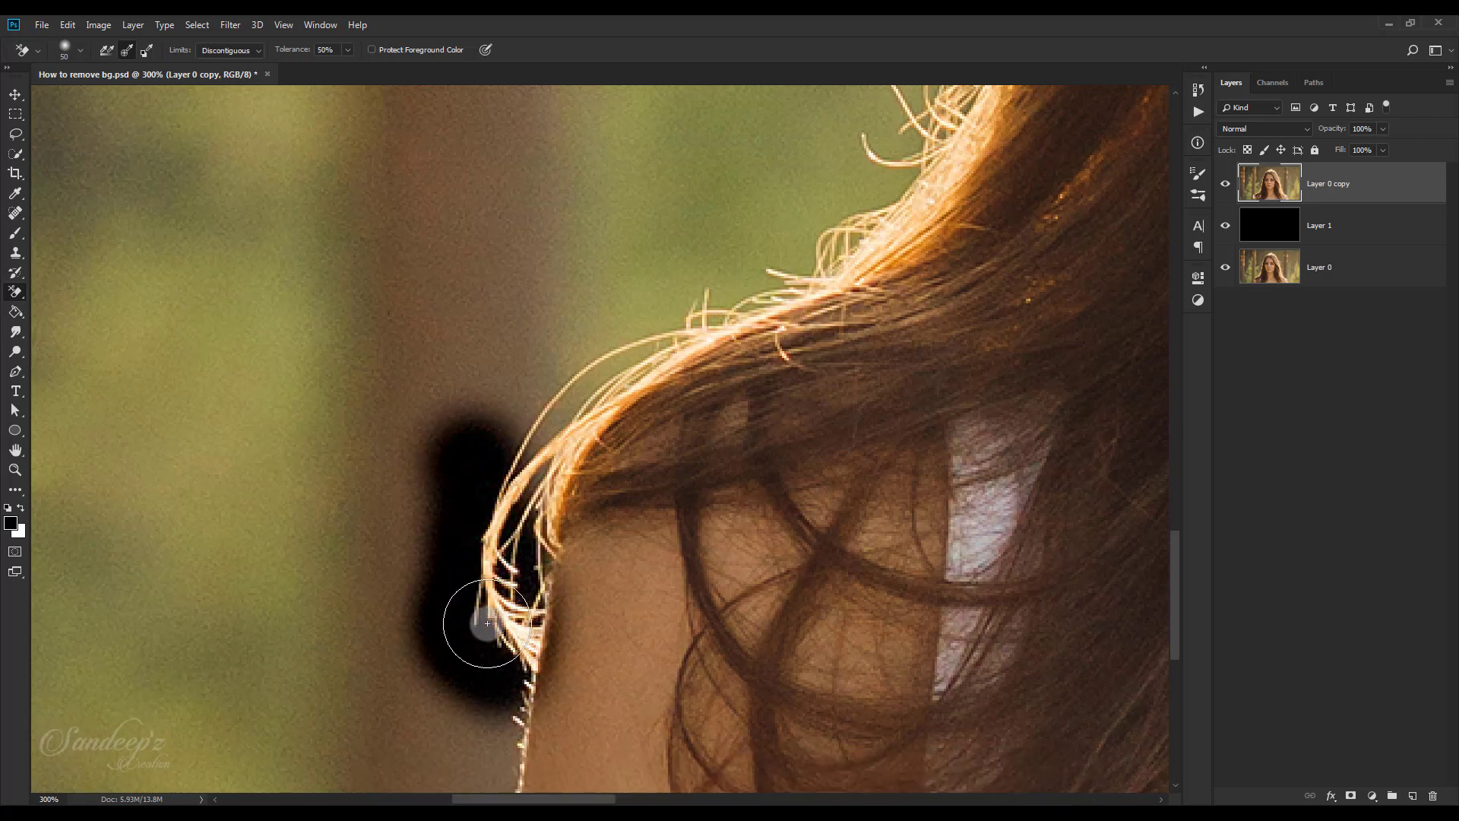
key(ctrl+z)
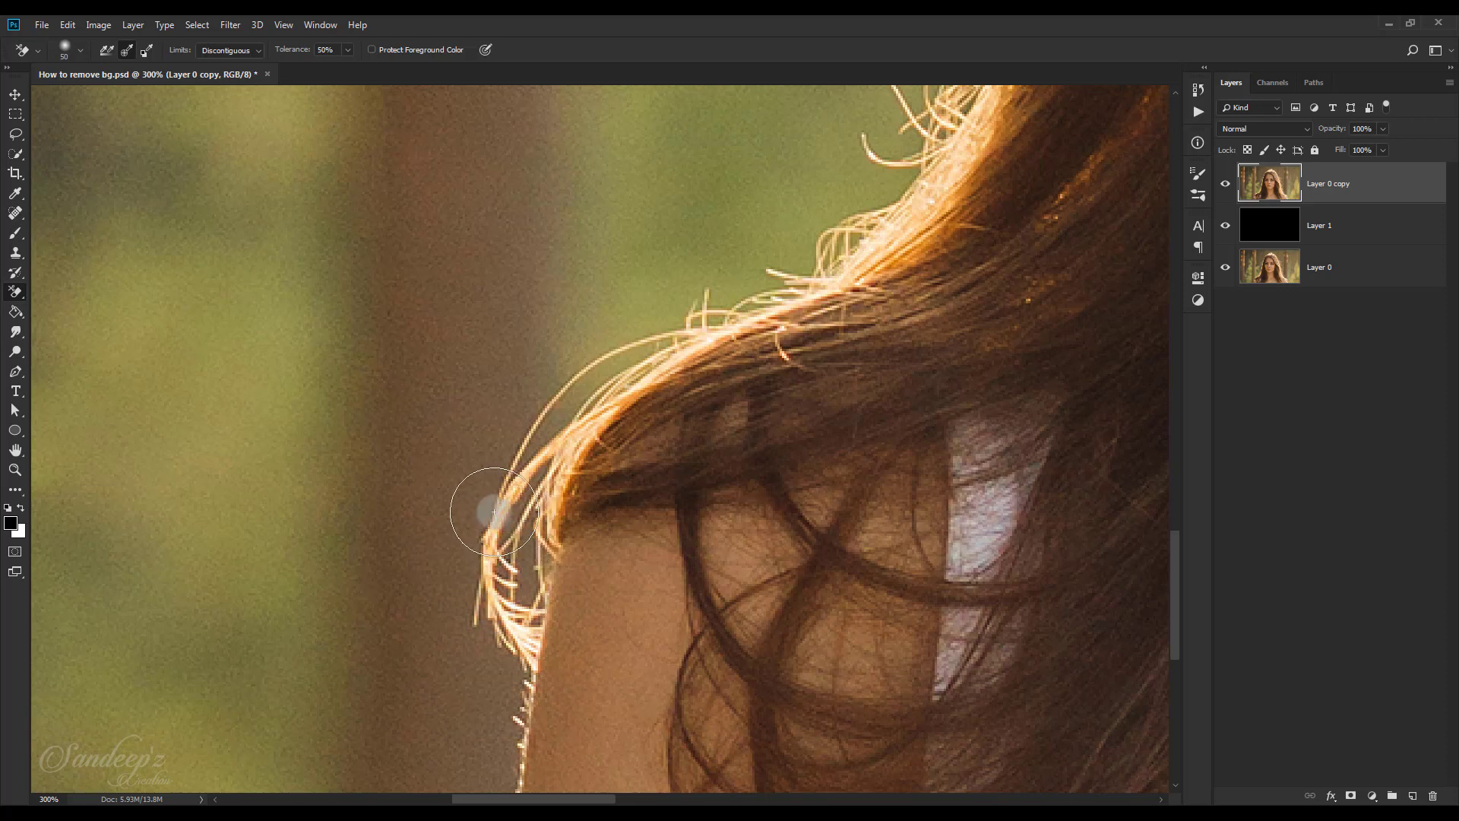
mouse_move(484, 502)
mouse_down()
mouse_move(493, 623)
mouse_move(482, 637)
mouse_move(488, 589)
mouse_move(456, 601)
mouse_move(444, 588)
mouse_move(451, 644)
mouse_up()
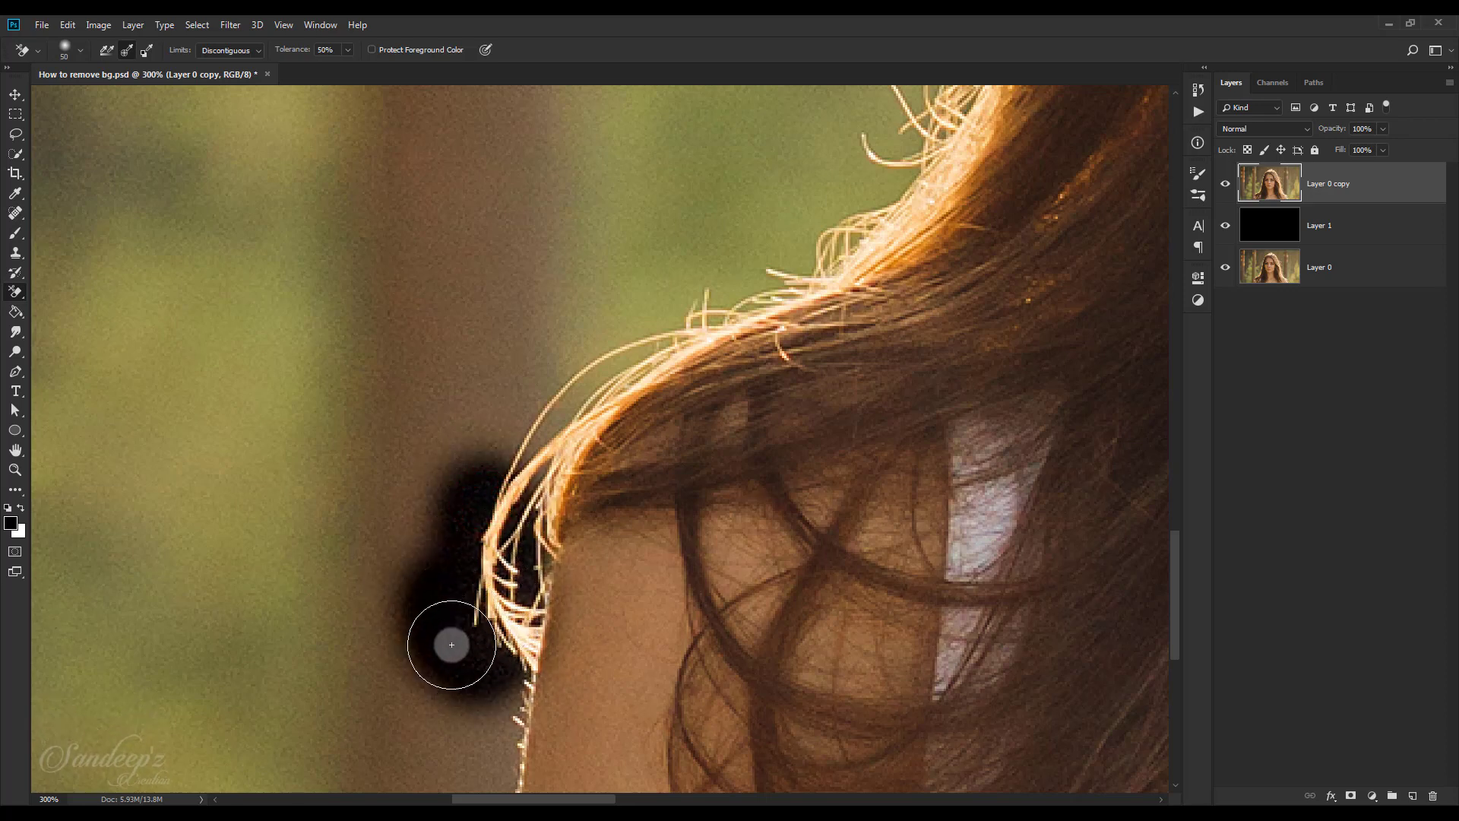
Reduce the eraser brush to 25 and erase the background along the hair lying over the image-left shoulder
key(bracketleft)
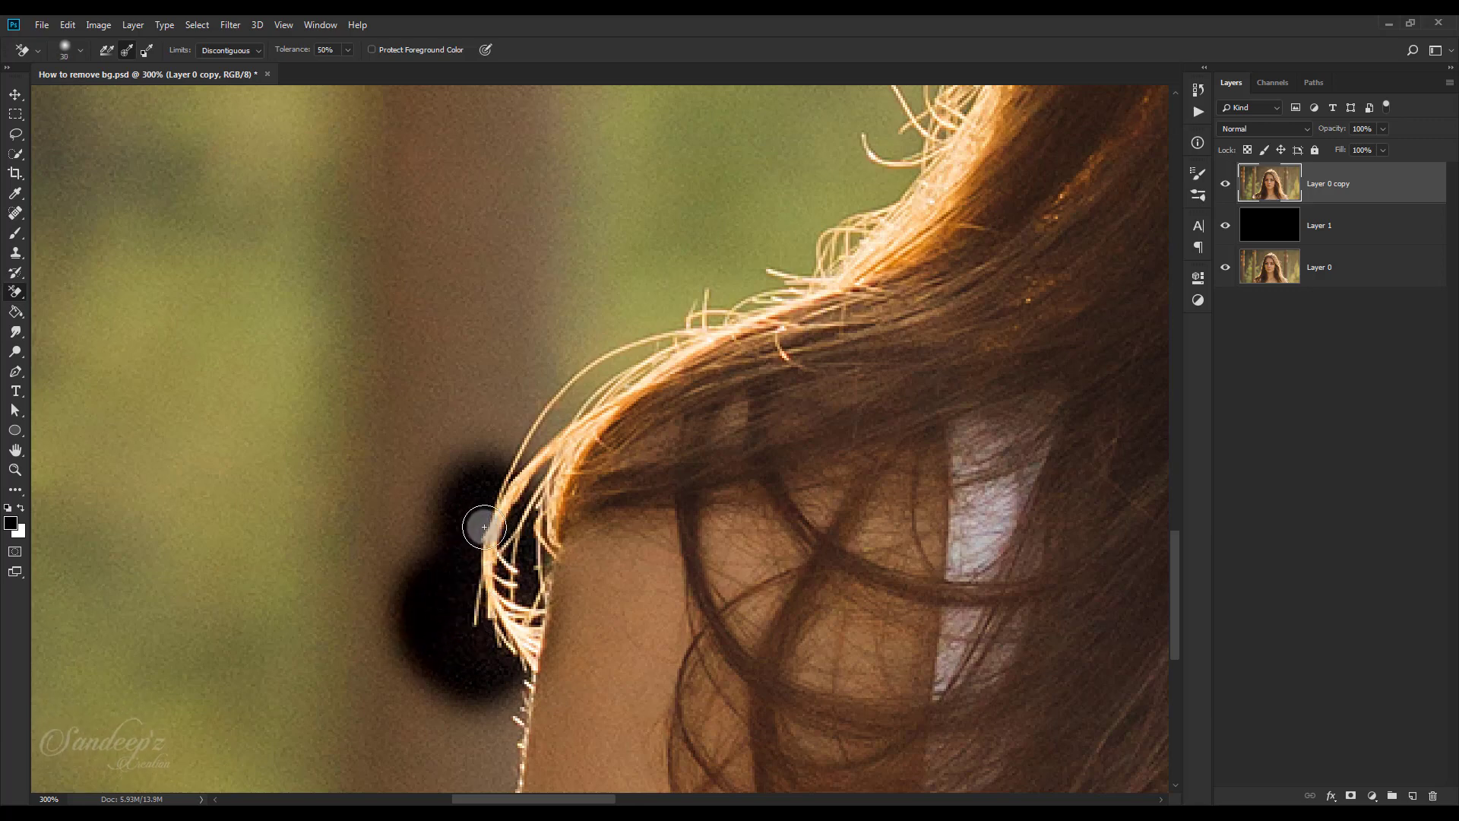
drag(547, 365, 377, 504)
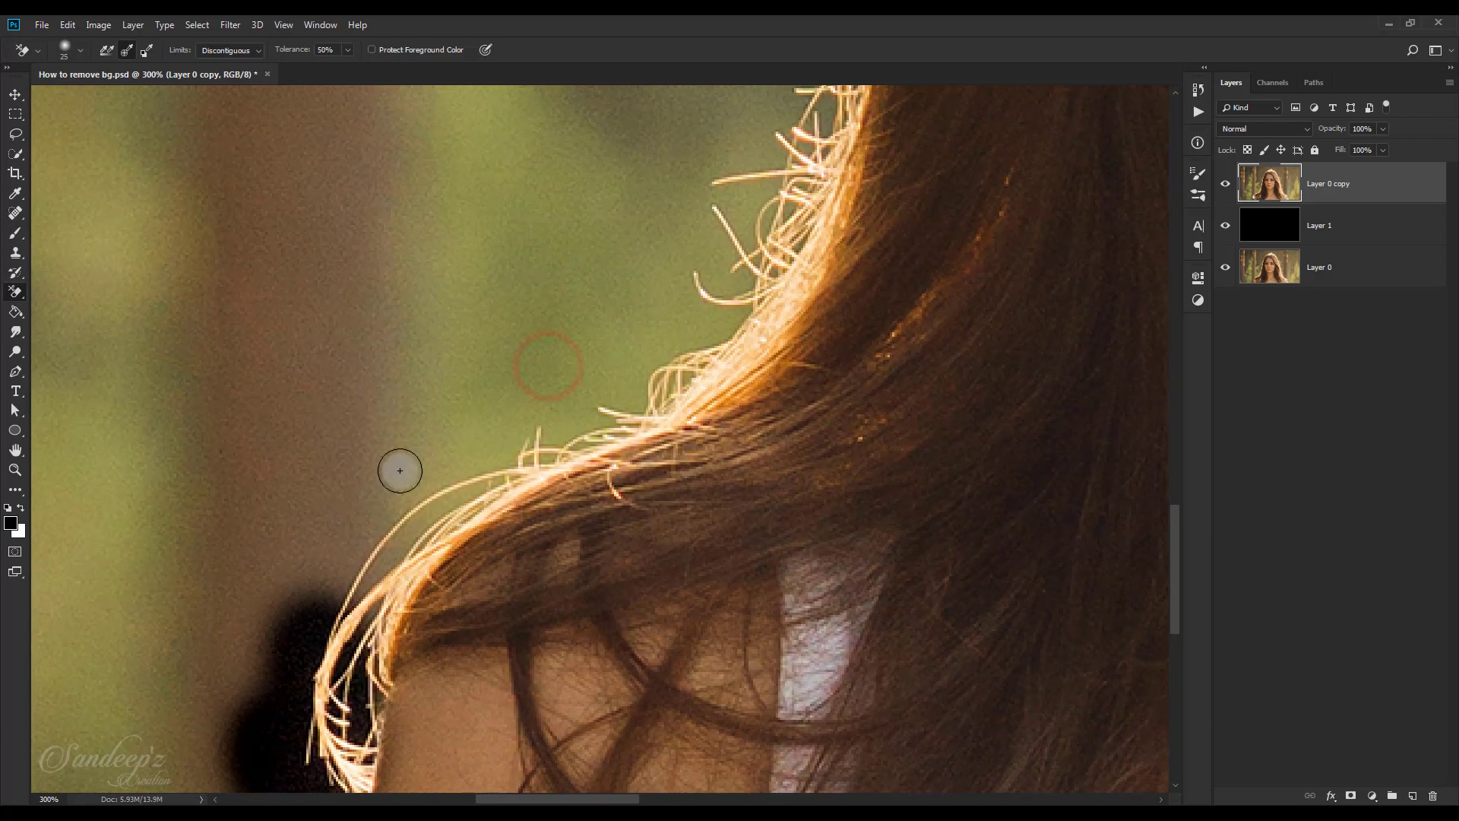
mouse_move(416, 433)
mouse_down()
mouse_move(336, 625)
mouse_move(355, 630)
mouse_move(333, 684)
mouse_move(343, 742)
mouse_move(342, 646)
mouse_move(422, 496)
mouse_up()
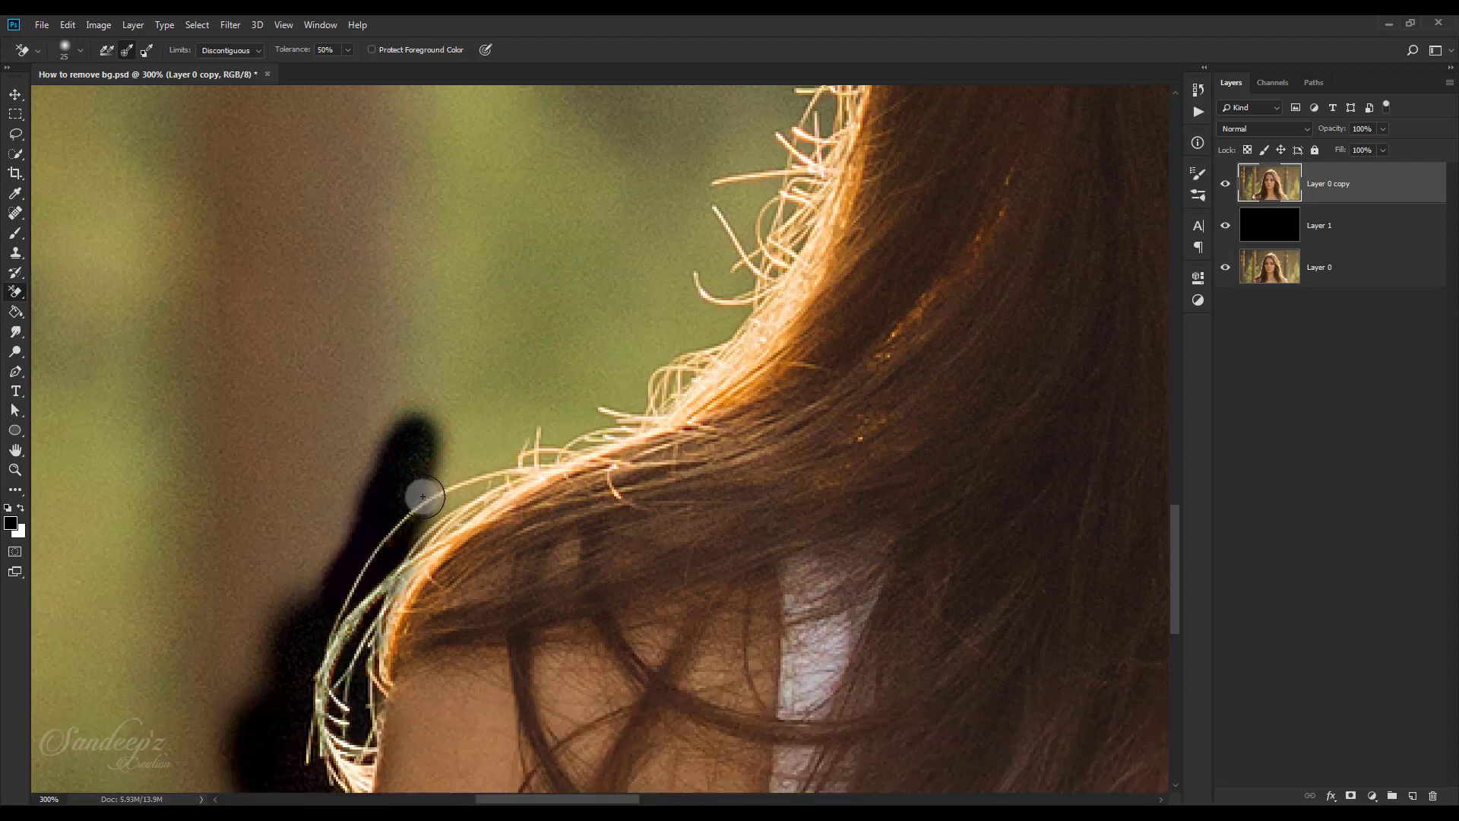
mouse_move(473, 424)
mouse_down()
mouse_move(424, 495)
mouse_move(530, 472)
mouse_move(539, 453)
mouse_move(525, 542)
mouse_move(477, 584)
mouse_up()
drag(423, 527, 422, 582)
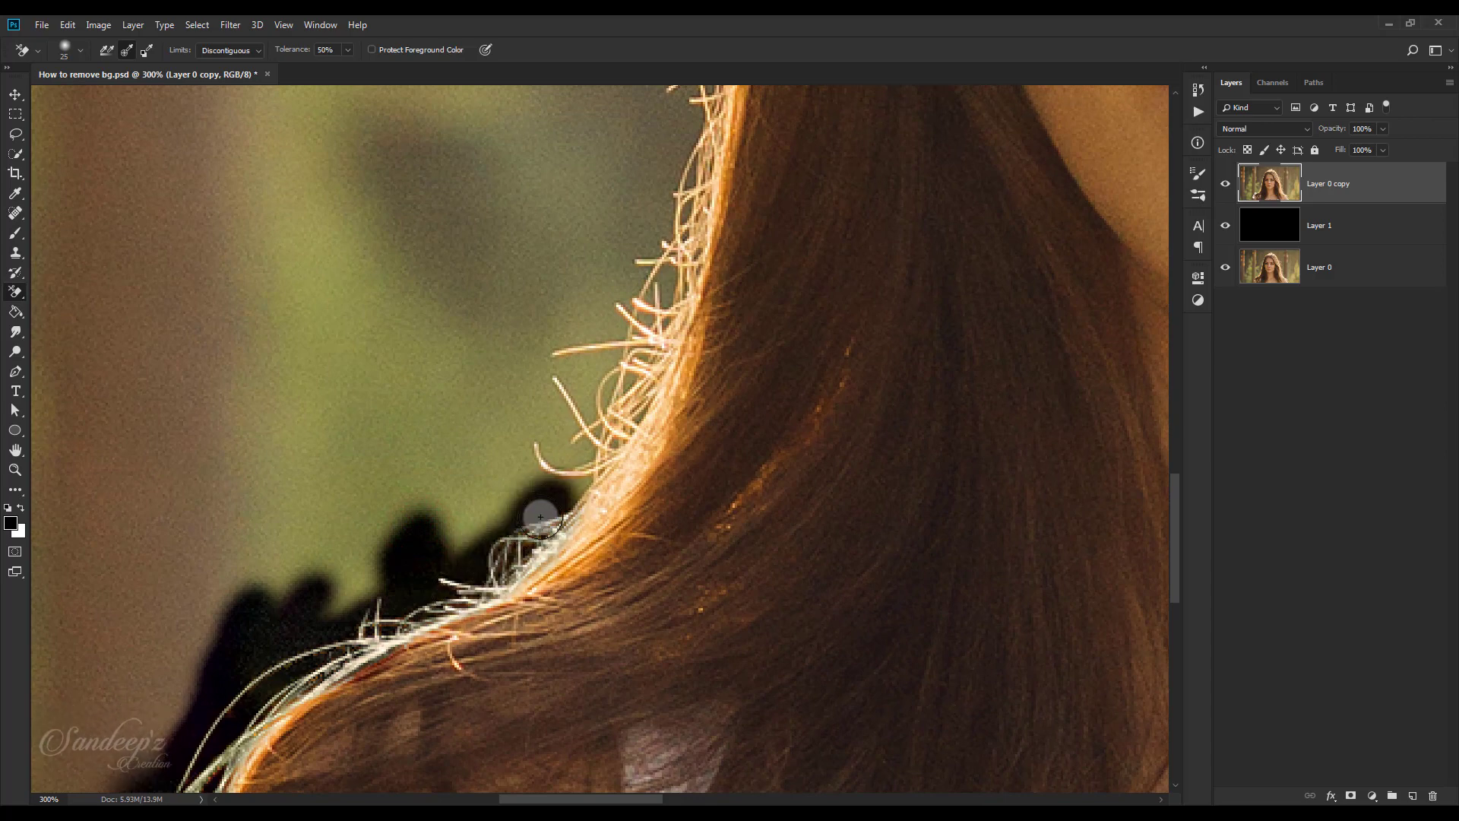
Erase the green background along the image-left hair edge from above the shoulder up to mouth level
drag(540, 516, 456, 602)
mouse_move(434, 538)
mouse_down()
mouse_move(476, 521)
mouse_move(267, 664)
mouse_move(419, 510)
mouse_move(456, 489)
mouse_move(472, 521)
mouse_move(570, 326)
mouse_move(566, 296)
mouse_up()
drag(501, 335, 387, 548)
mouse_move(391, 531)
mouse_down()
mouse_move(399, 632)
mouse_move(337, 665)
mouse_move(376, 596)
mouse_move(322, 664)
mouse_up()
drag(508, 478, 474, 606)
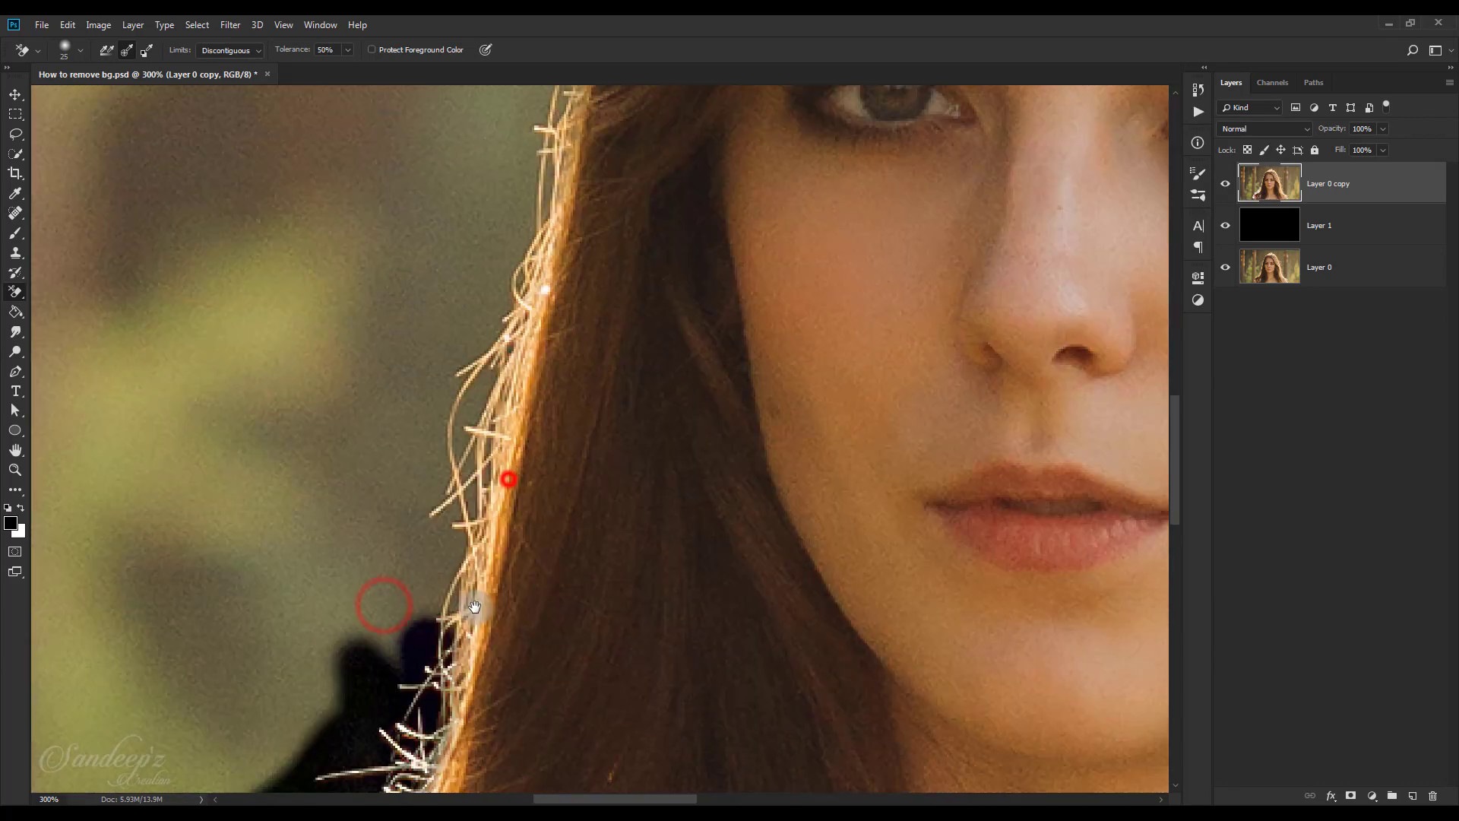
mouse_move(375, 567)
mouse_down()
mouse_move(384, 612)
mouse_move(351, 673)
mouse_up()
mouse_move(373, 518)
mouse_down()
mouse_move(430, 522)
mouse_move(455, 606)
mouse_up()
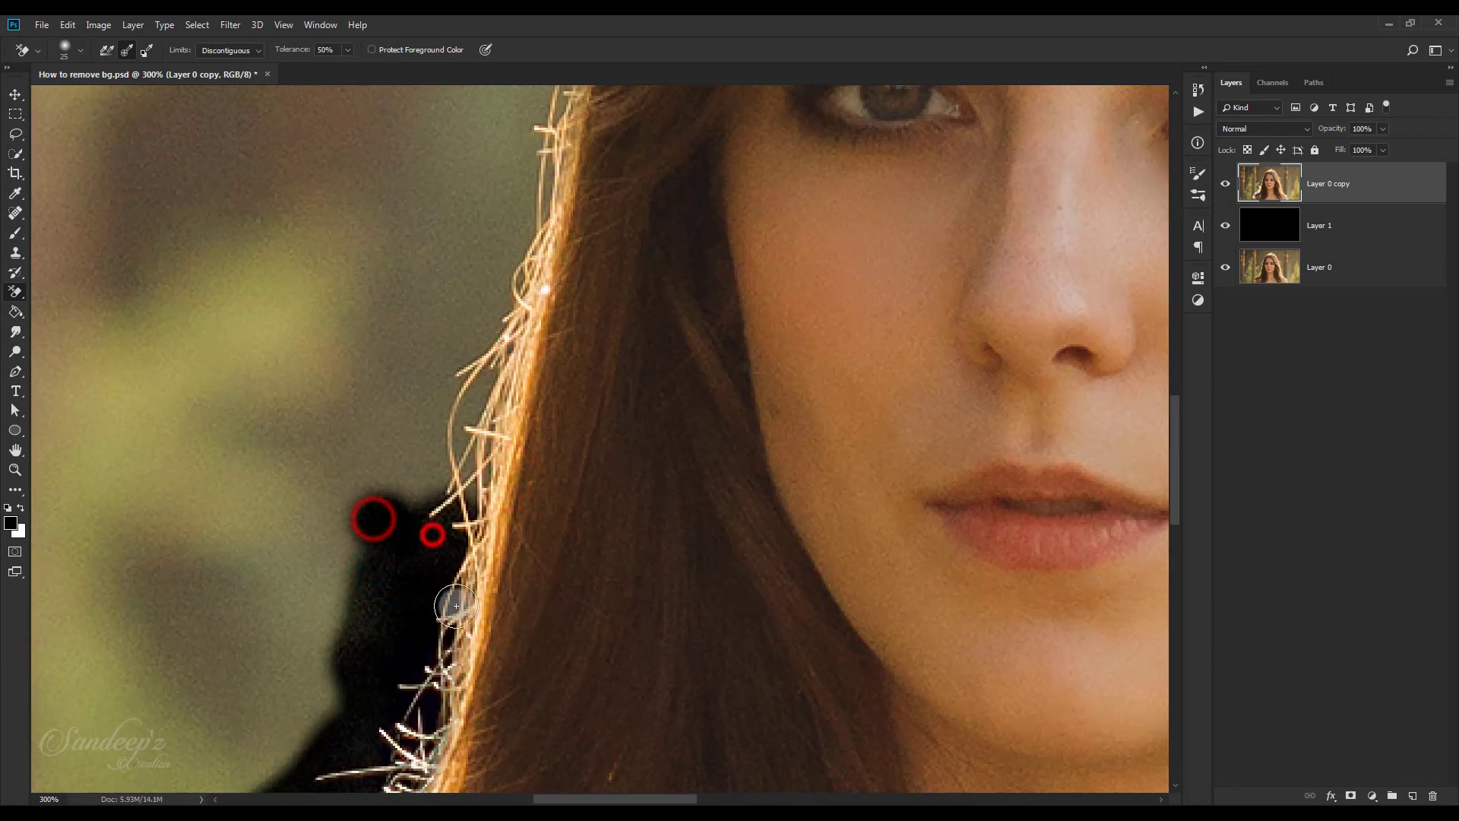
Erase the background beside the image-left hair edge from mouth level up past the eyebrow
drag(456, 547, 398, 625)
mouse_move(379, 470)
mouse_down()
mouse_move(419, 406)
mouse_move(427, 584)
mouse_move(408, 490)
mouse_up()
drag(424, 538, 382, 634)
mouse_move(319, 519)
mouse_down()
mouse_move(374, 540)
mouse_move(299, 612)
mouse_move(296, 663)
mouse_up()
drag(431, 411, 374, 540)
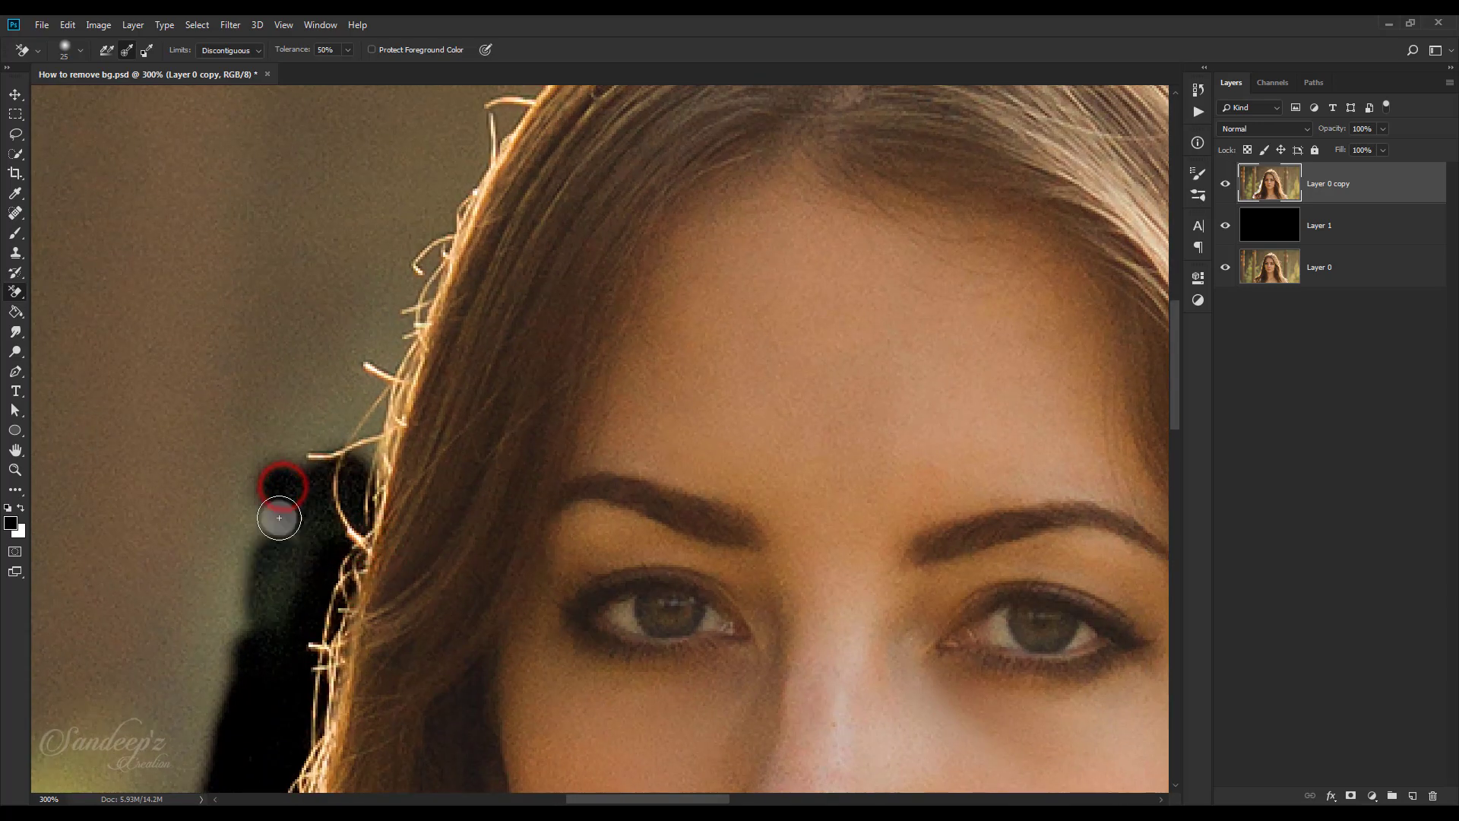
drag(279, 517, 280, 597)
drag(311, 551, 285, 644)
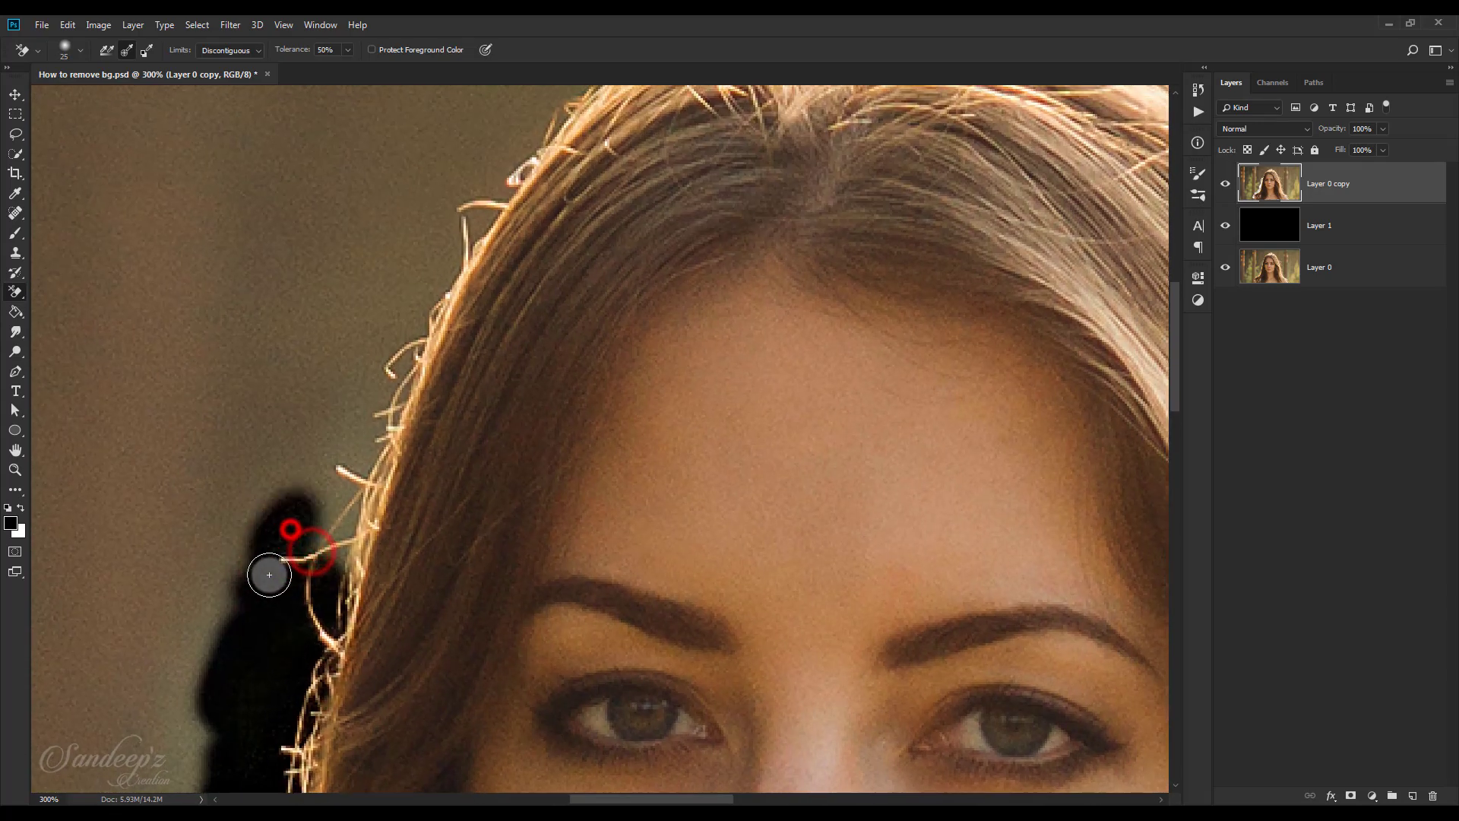
Erase the background along the image-left hair edge from the forehead up towards the crown
mouse_move(305, 526)
mouse_down()
mouse_move(319, 428)
mouse_move(355, 430)
mouse_up()
drag(395, 407, 381, 491)
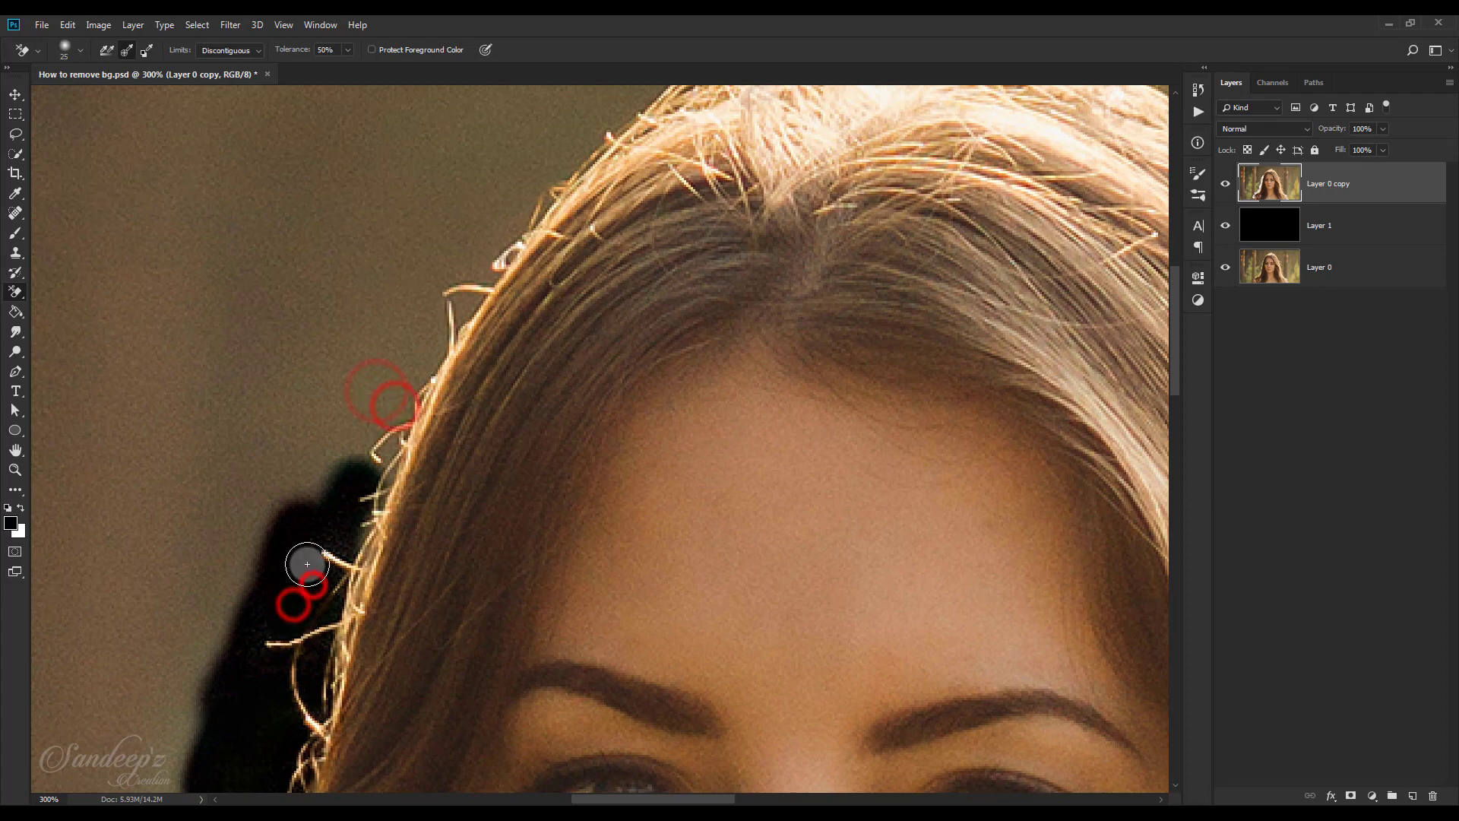
drag(455, 427, 383, 544)
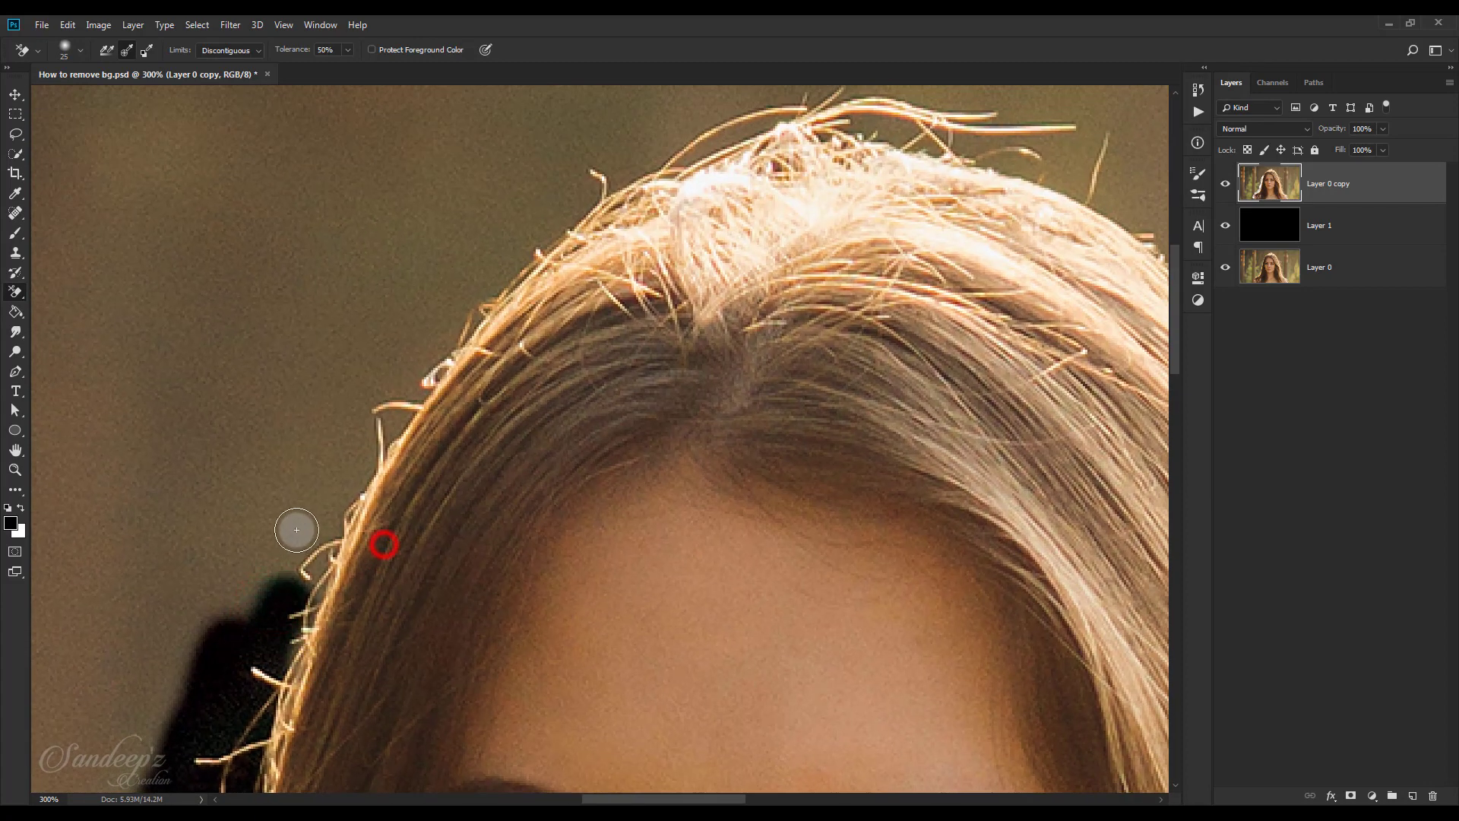
drag(337, 440, 299, 567)
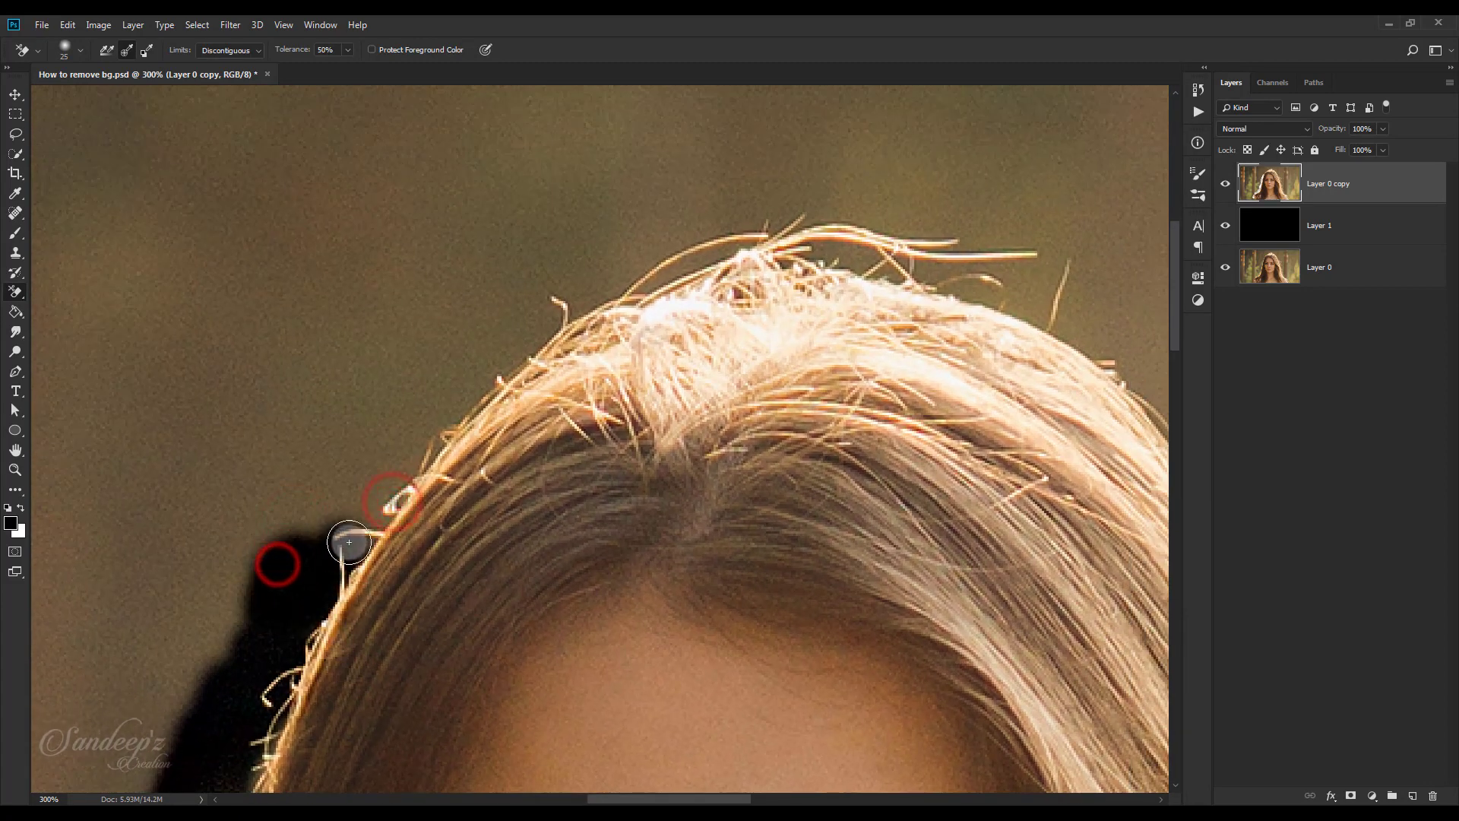
drag(380, 490, 326, 565)
mouse_move(259, 559)
mouse_down()
mouse_move(272, 571)
mouse_move(253, 683)
mouse_up()
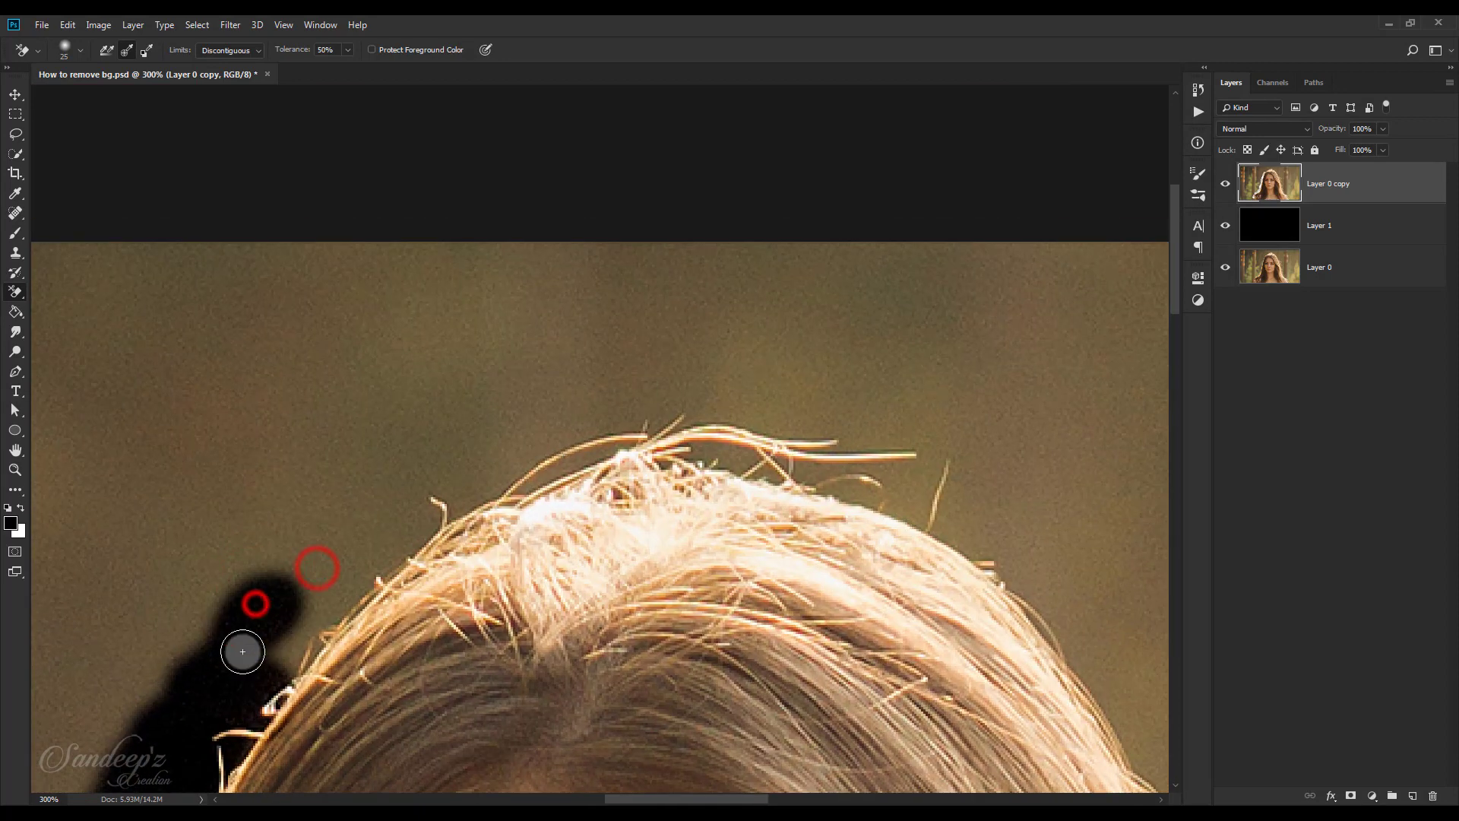
Erase the background around the stray hairs over the crown of the head
drag(414, 560, 334, 650)
mouse_move(198, 642)
mouse_down()
mouse_move(300, 632)
mouse_move(386, 589)
mouse_up()
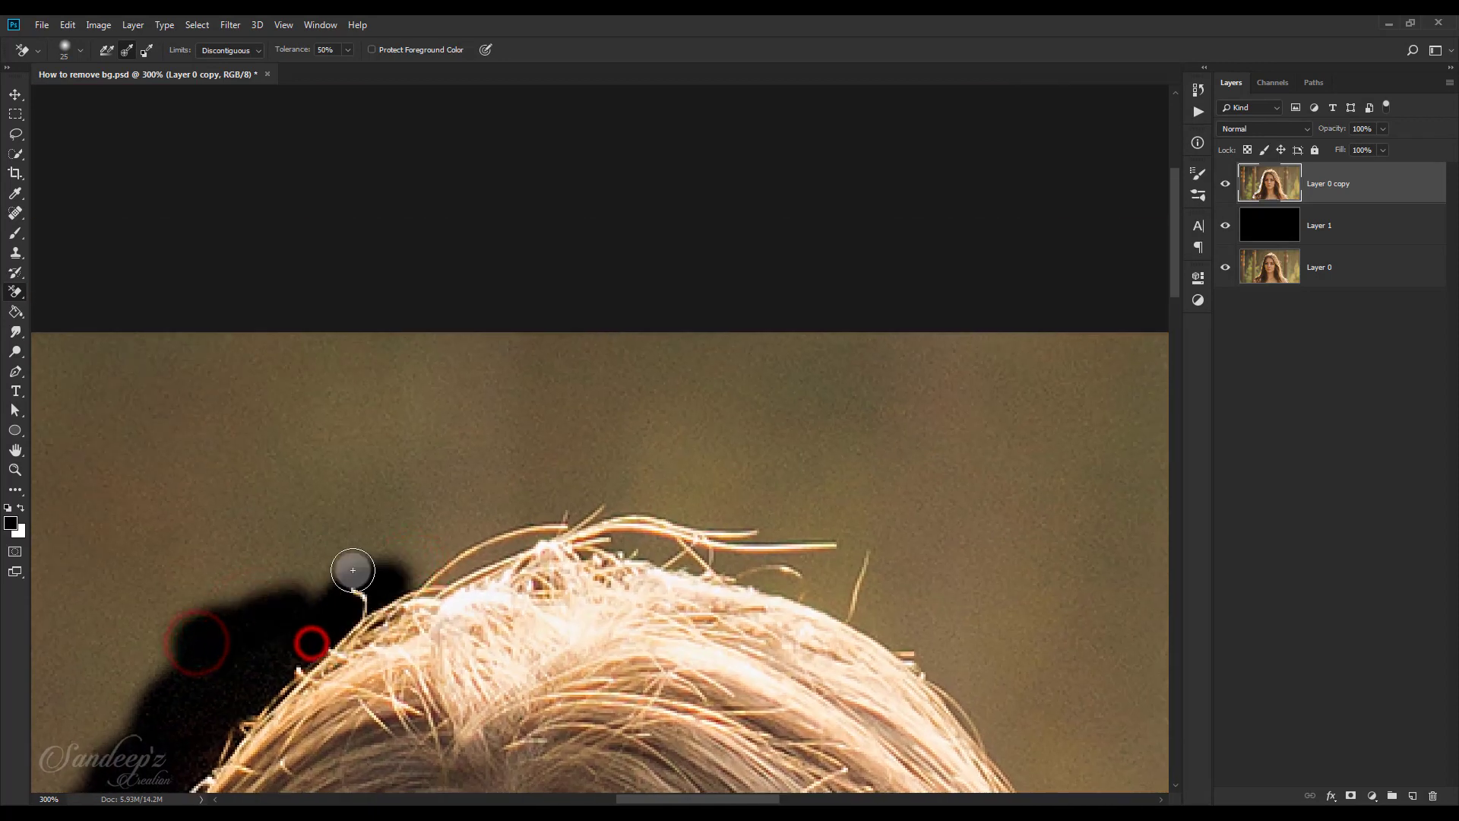
drag(309, 562, 226, 597)
drag(465, 547, 380, 593)
mouse_move(320, 560)
mouse_down()
mouse_move(270, 577)
mouse_move(372, 596)
mouse_up()
mouse_move(397, 553)
mouse_down()
mouse_move(362, 605)
mouse_move(471, 569)
mouse_up()
drag(377, 572, 332, 576)
drag(583, 515, 500, 546)
mouse_move(408, 554)
mouse_down()
mouse_move(482, 604)
mouse_move(476, 622)
mouse_up()
Erase the background from the crown down the upper image-right curve of the hair
drag(550, 538, 530, 392)
mouse_move(496, 424)
mouse_down()
mouse_move(527, 495)
mouse_move(554, 505)
mouse_move(275, 431)
mouse_up()
mouse_move(677, 434)
mouse_down()
mouse_move(628, 293)
mouse_move(687, 433)
mouse_move(594, 373)
mouse_move(635, 410)
mouse_up()
drag(776, 399, 753, 303)
drag(700, 285, 712, 339)
drag(803, 390, 683, 251)
mouse_move(668, 268)
mouse_down()
mouse_move(606, 290)
mouse_move(635, 311)
mouse_up()
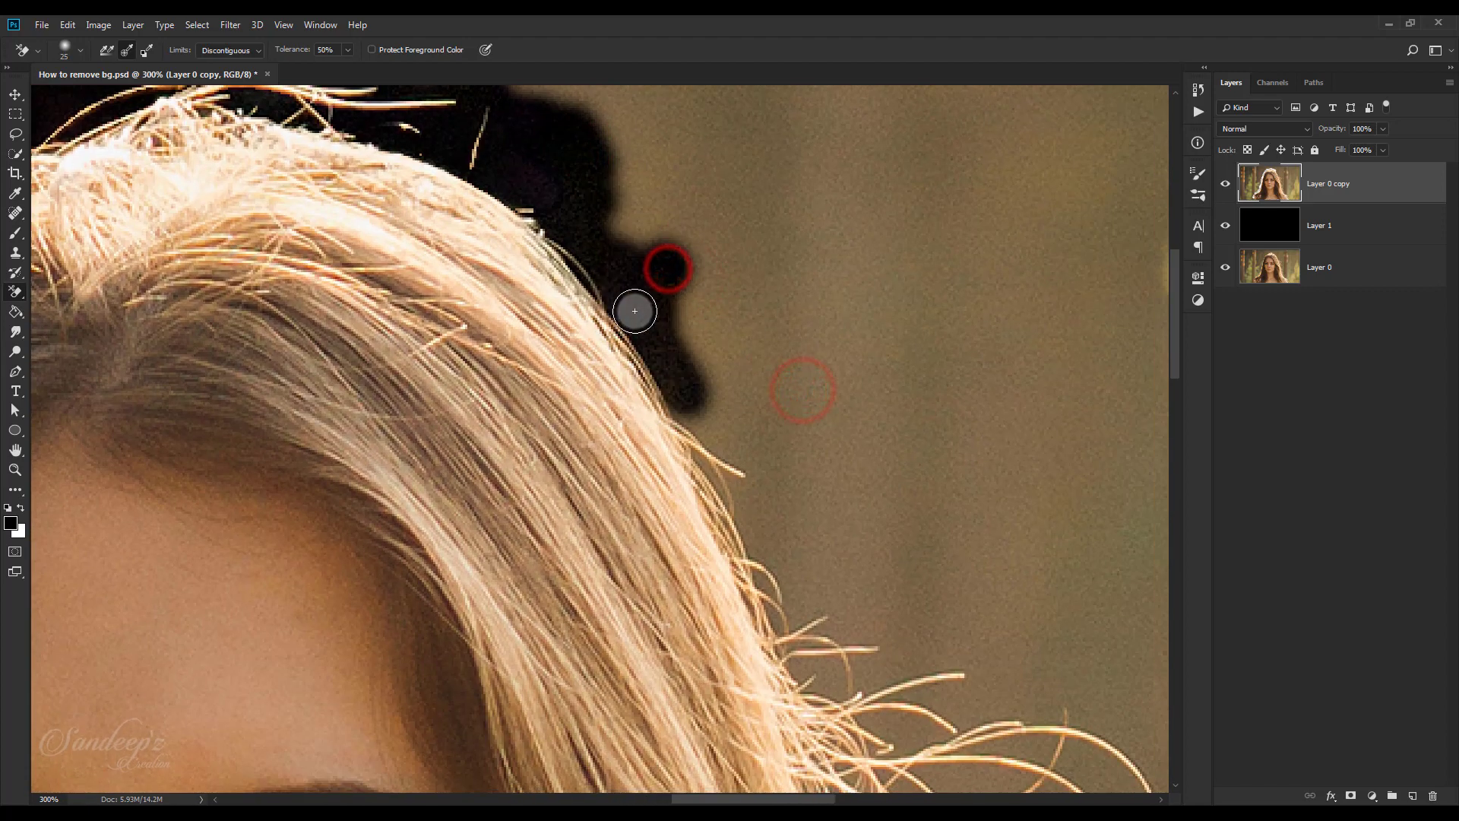
Erase the background along the image-right hair edge down to the first flyaway strands at brow level
drag(572, 196, 686, 386)
mouse_move(781, 395)
mouse_down()
mouse_move(715, 228)
mouse_move(658, 289)
mouse_move(704, 312)
mouse_move(681, 271)
mouse_move(619, 280)
mouse_move(664, 313)
mouse_move(646, 386)
mouse_up()
drag(770, 365, 699, 246)
mouse_move(681, 266)
mouse_down()
mouse_move(622, 322)
mouse_move(752, 323)
mouse_up()
drag(827, 290, 771, 224)
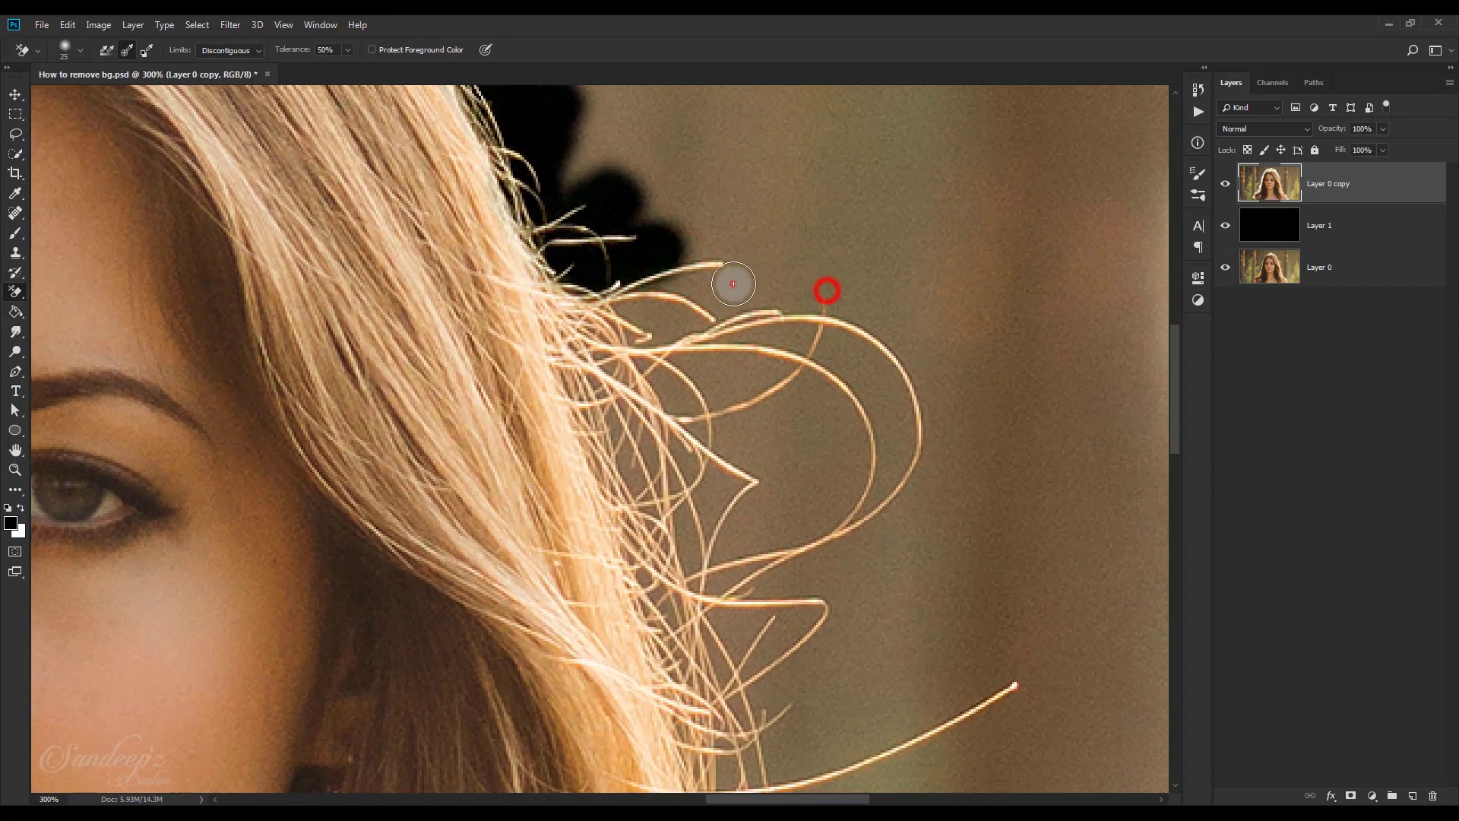
Erase the background between the flyaway strands at eye level on the image-right side, undoing and repeating one stroke
mouse_move(733, 284)
mouse_down()
mouse_move(620, 302)
mouse_move(640, 373)
mouse_move(665, 393)
mouse_up()
drag(789, 416, 759, 345)
mouse_move(702, 303)
mouse_down()
mouse_move(668, 257)
mouse_move(804, 246)
mouse_move(638, 361)
mouse_move(641, 443)
mouse_up()
key(ctrl+z)
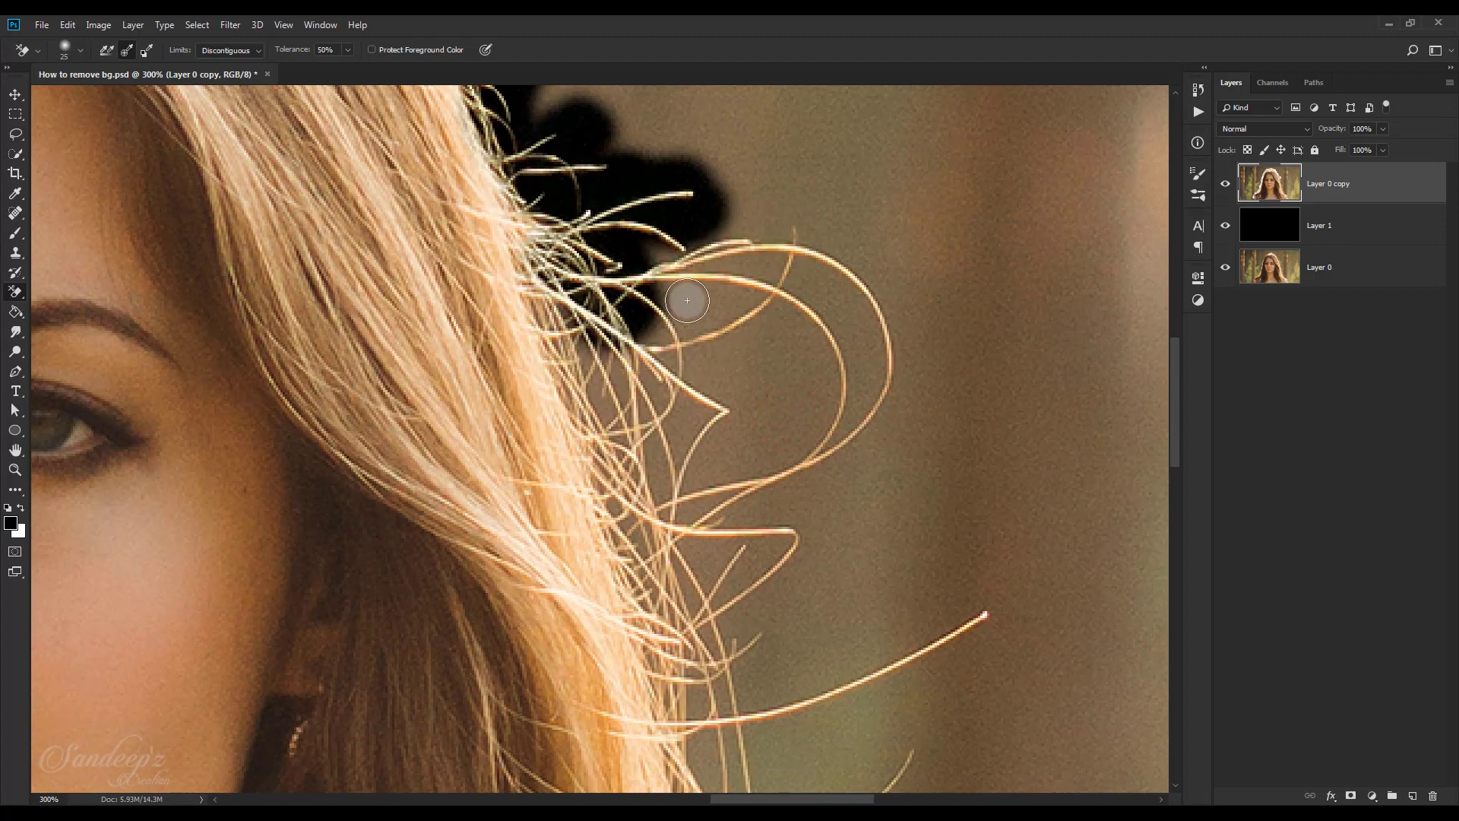
mouse_move(700, 303)
mouse_down()
mouse_move(754, 264)
mouse_move(586, 345)
mouse_move(633, 441)
mouse_up()
drag(747, 410, 646, 384)
mouse_move(670, 355)
mouse_down()
mouse_move(604, 336)
mouse_move(552, 490)
mouse_move(557, 582)
mouse_up()
mouse_move(680, 411)
mouse_down()
mouse_move(645, 417)
mouse_move(646, 466)
mouse_up()
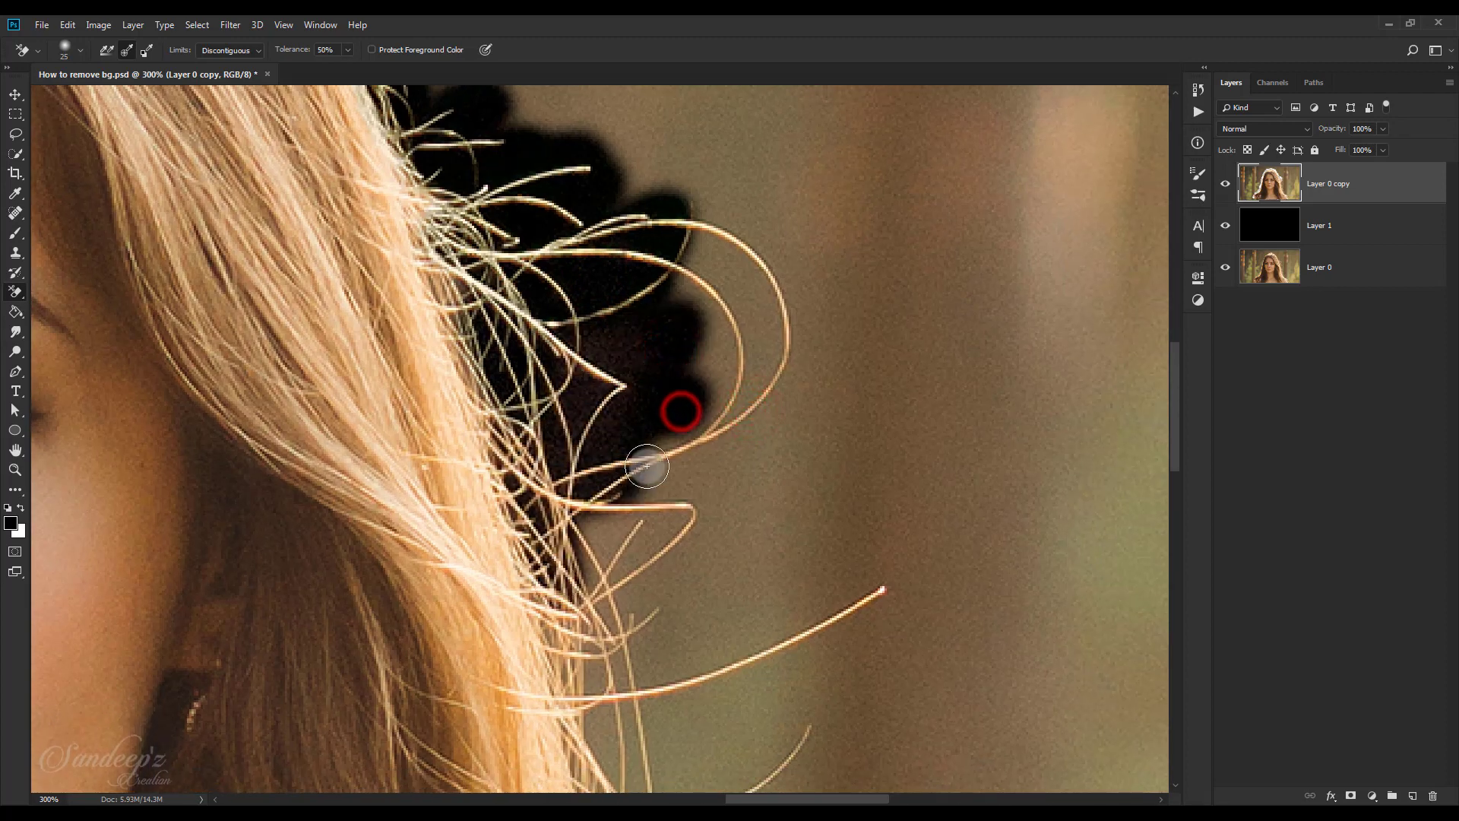
Erase the background inside and around the large hair loops on the image-right side
mouse_move(627, 348)
mouse_down()
mouse_move(582, 435)
mouse_move(600, 494)
mouse_up()
mouse_move(742, 283)
mouse_down()
mouse_move(687, 261)
mouse_move(738, 474)
mouse_up()
drag(811, 300, 735, 379)
mouse_move(673, 260)
mouse_down()
mouse_move(700, 424)
mouse_move(673, 485)
mouse_up()
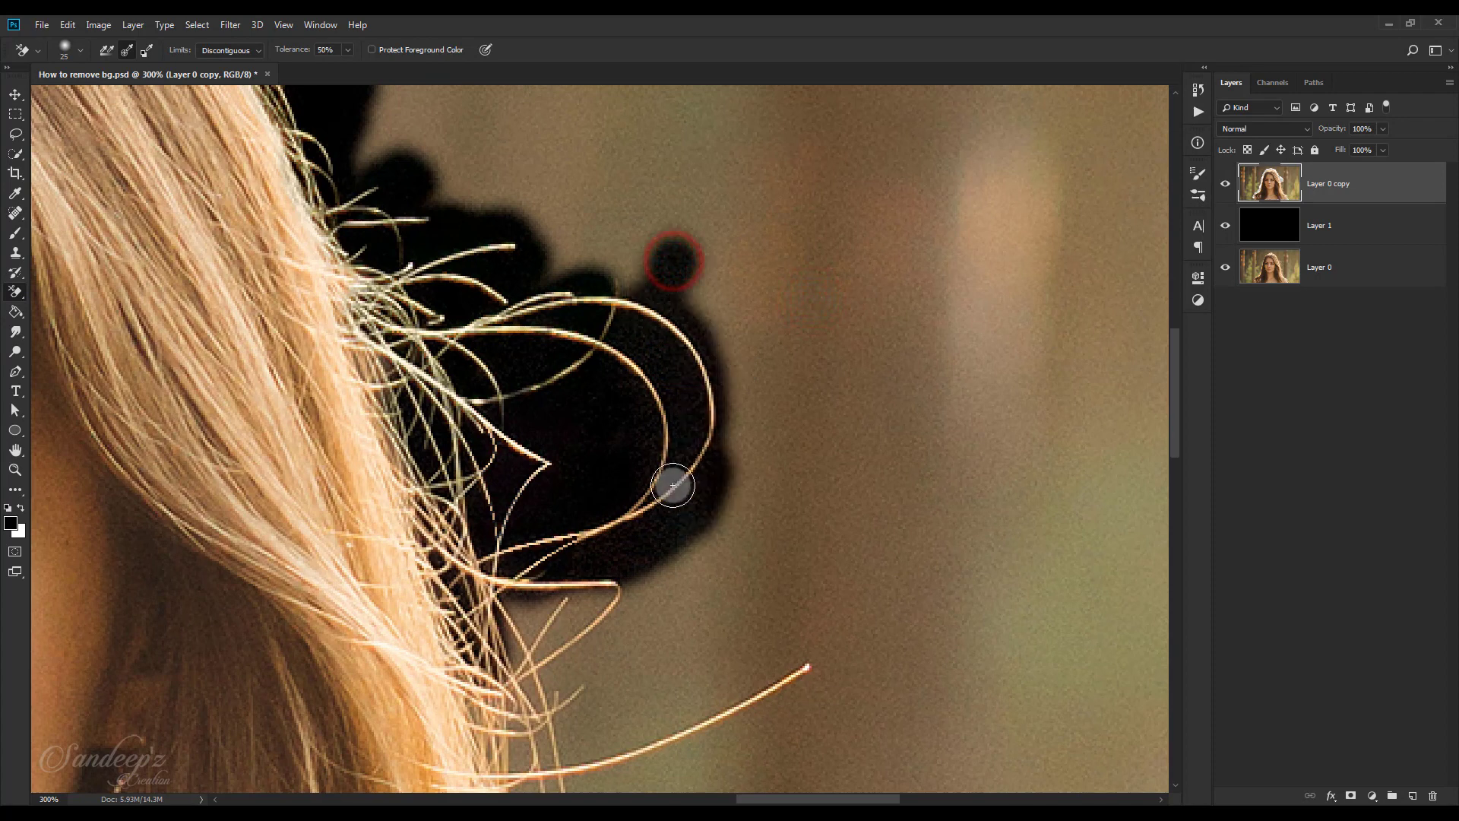
drag(668, 367, 606, 400)
drag(648, 554, 579, 284)
Erase the background between the hair loops and the long stray strand below them, undoing one stroke along the way
mouse_move(599, 358)
mouse_down()
mouse_move(522, 335)
mouse_move(574, 353)
mouse_move(576, 335)
mouse_move(554, 382)
mouse_move(561, 354)
mouse_up()
key(ctrl+z)
mouse_move(580, 339)
mouse_down()
mouse_move(544, 365)
mouse_move(615, 394)
mouse_move(556, 314)
mouse_up()
mouse_move(582, 395)
mouse_down()
mouse_move(402, 415)
mouse_move(581, 393)
mouse_up()
mouse_move(547, 306)
mouse_down()
mouse_move(527, 330)
mouse_move(416, 360)
mouse_up()
drag(528, 447, 431, 225)
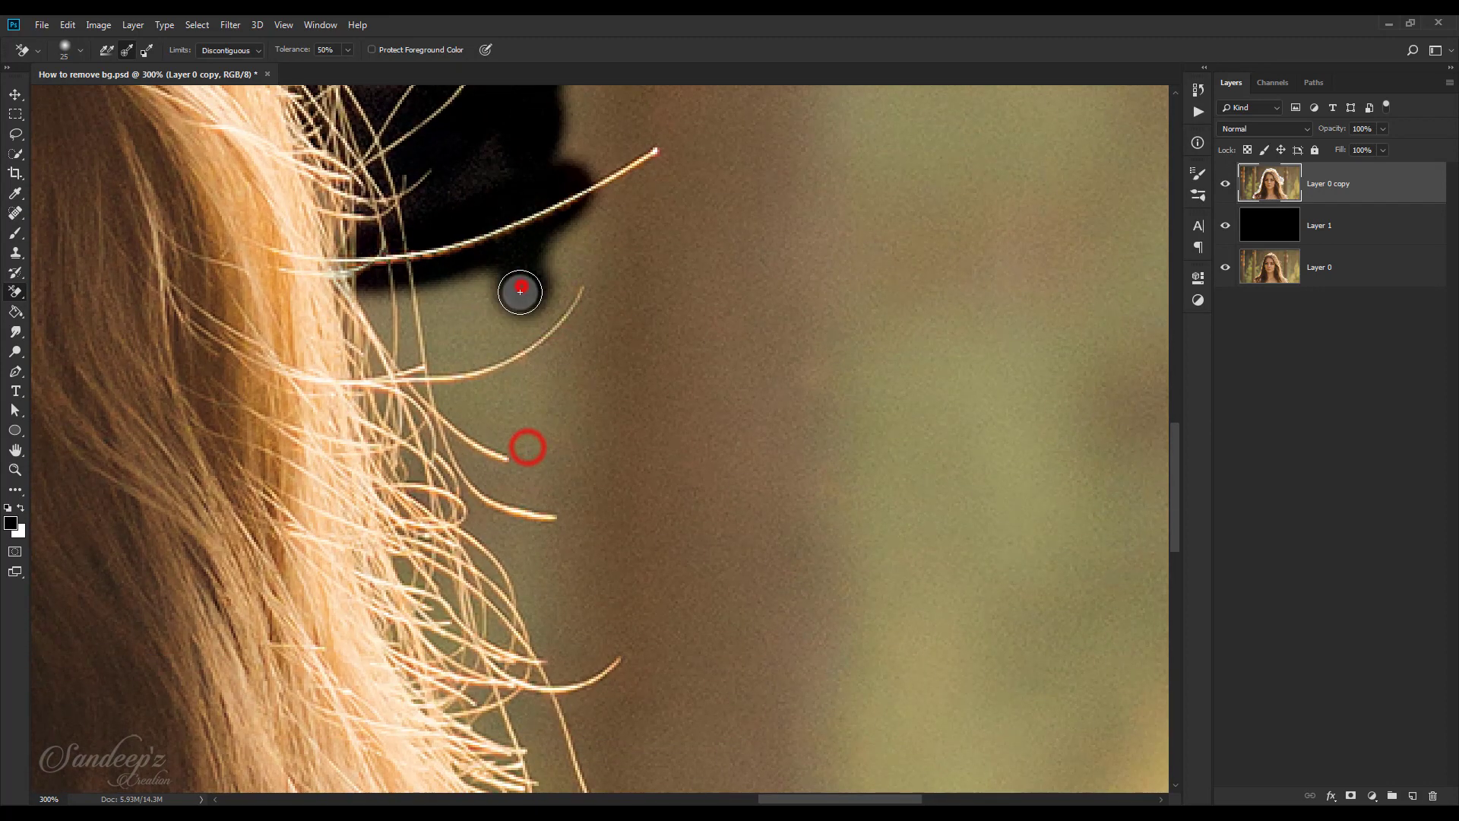
Erase the background between the long stray strand and the curved strand just below it
mouse_move(521, 286)
mouse_down()
mouse_move(417, 335)
mouse_move(469, 329)
mouse_move(509, 354)
mouse_move(595, 250)
mouse_up()
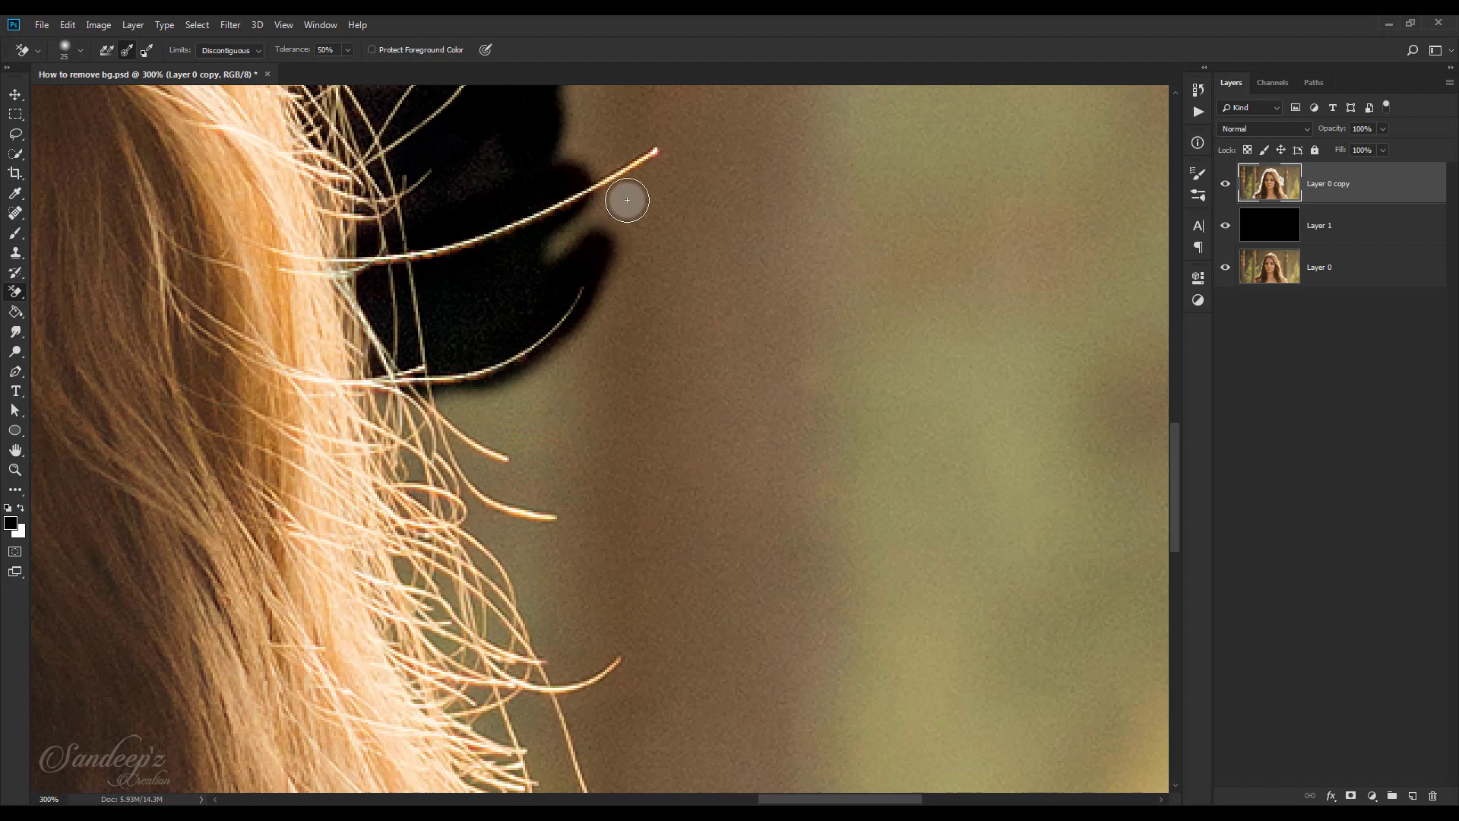
drag(625, 202, 572, 235)
drag(684, 260, 661, 394)
drag(602, 254, 600, 346)
mouse_move(531, 384)
mouse_down()
mouse_move(542, 376)
mouse_move(488, 486)
mouse_move(518, 448)
mouse_up()
drag(466, 294, 465, 292)
drag(584, 453, 608, 176)
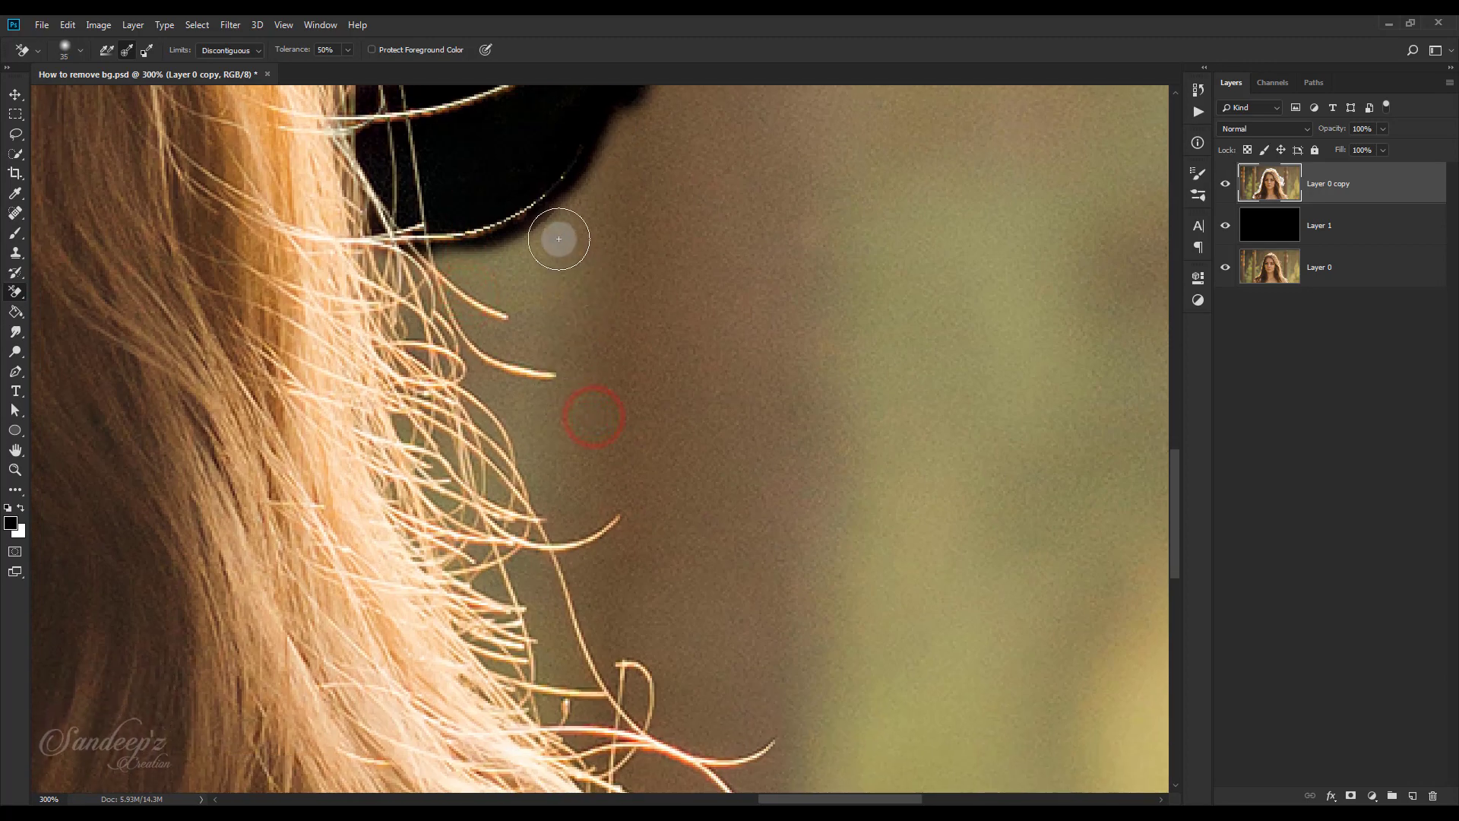
Erase the background between the wispy strands below the cleared area on the image-right side, using a smaller brush and undoing one stroke
key(bracketleft)
mouse_move(558, 238)
mouse_down()
mouse_move(449, 260)
mouse_move(456, 319)
mouse_move(554, 238)
mouse_move(519, 279)
mouse_move(534, 333)
mouse_move(413, 300)
mouse_move(520, 323)
mouse_move(556, 220)
mouse_move(431, 220)
mouse_move(532, 228)
mouse_move(605, 186)
mouse_up()
scroll(537, 335, down, 3)
scroll(511, 335, down, 4)
key(ctrl+z)
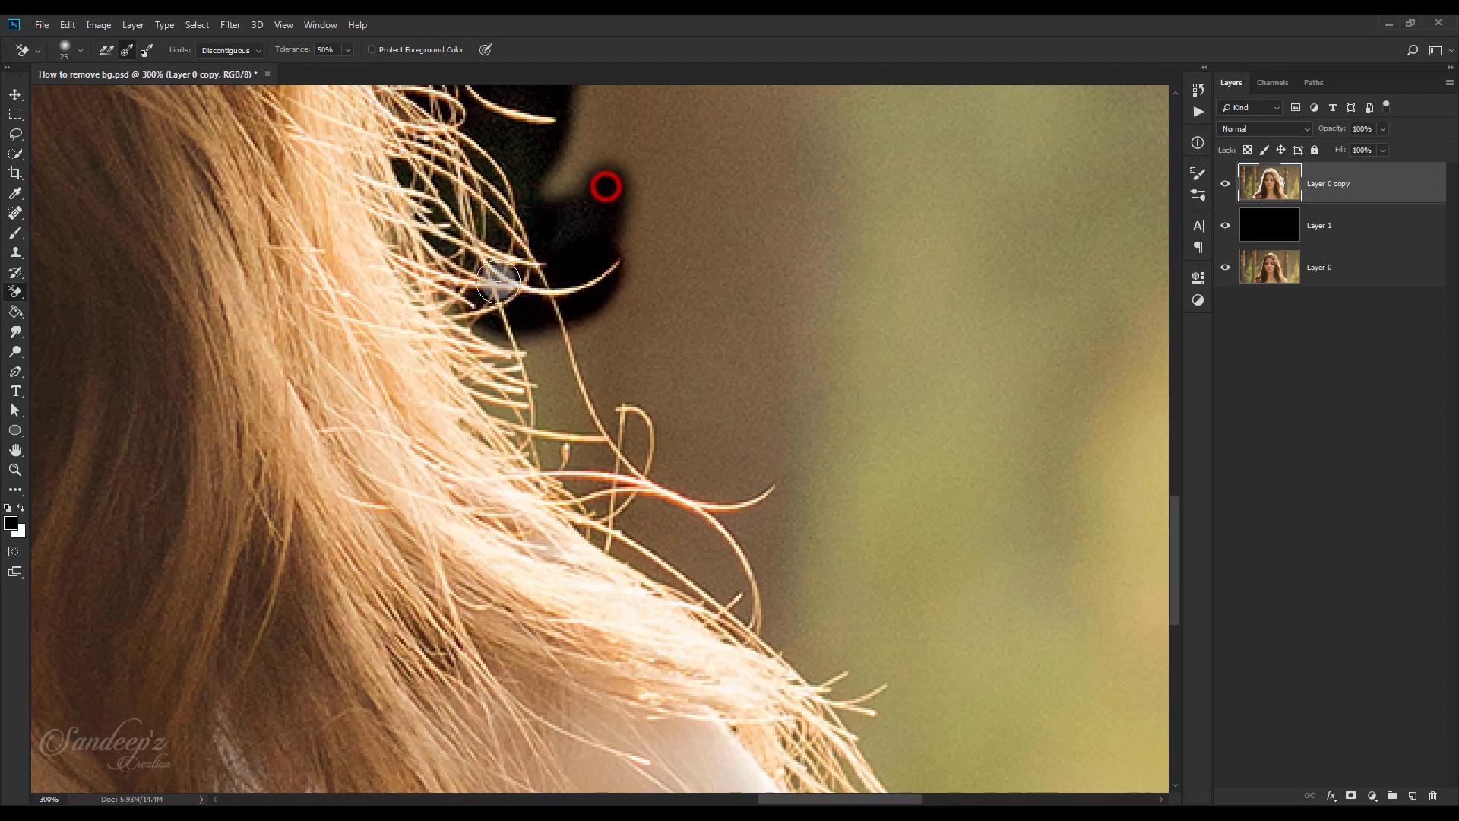
drag(498, 281, 523, 321)
Erase the background around the curled strand above the image-right shoulder and join it to the cleared area above
mouse_move(654, 349)
mouse_down()
mouse_move(606, 244)
mouse_move(595, 381)
mouse_move(681, 501)
mouse_move(631, 430)
mouse_move(654, 294)
mouse_move(671, 466)
mouse_move(626, 414)
mouse_up()
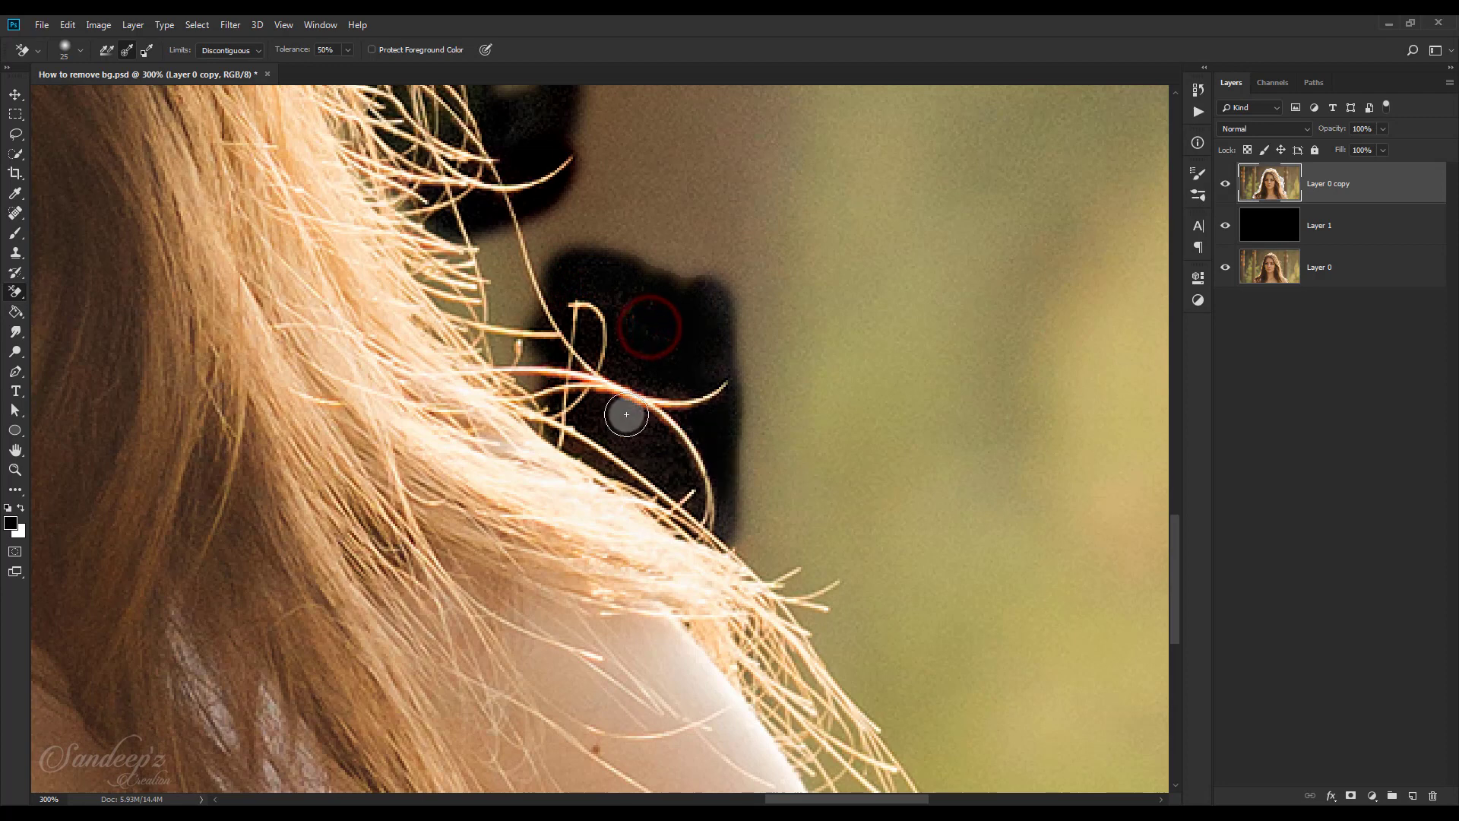
drag(493, 255, 572, 130)
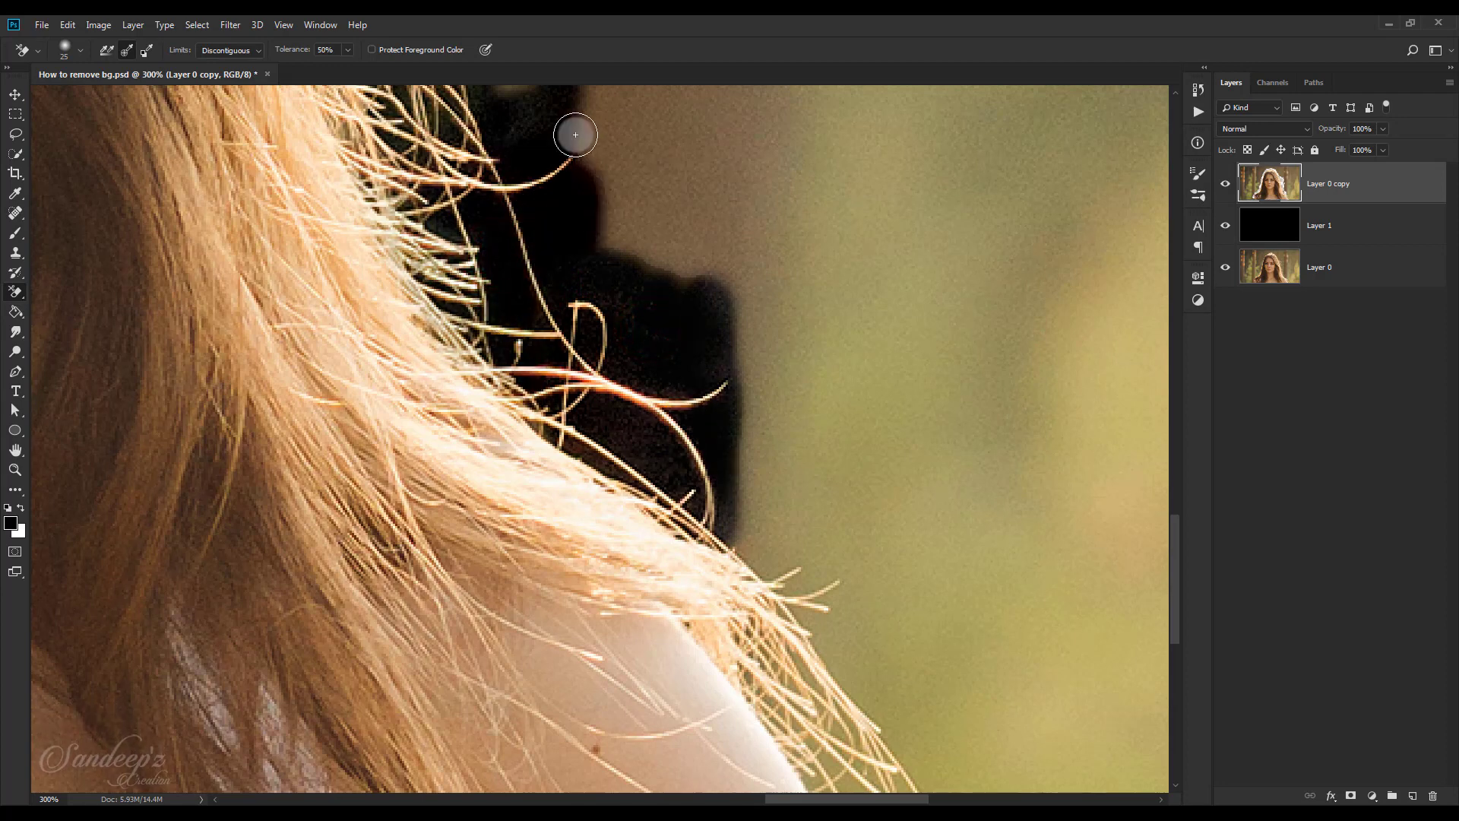
drag(631, 211, 648, 381)
drag(536, 226, 527, 241)
Erase the background around the hair ends over the image-right shoulder, down to the bottom edge of the photo
drag(681, 410, 459, 175)
drag(591, 369, 503, 226)
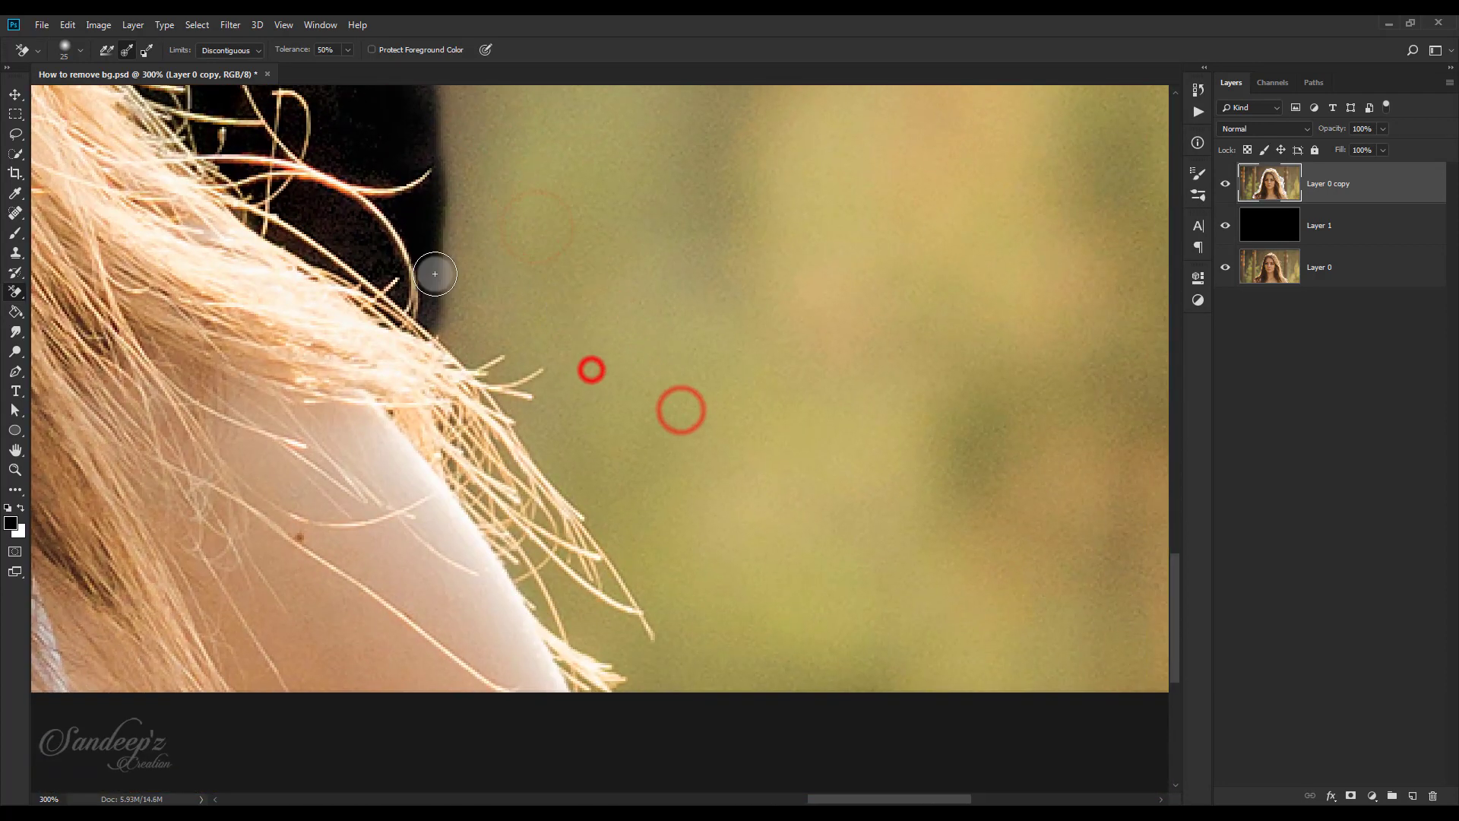
mouse_move(480, 320)
mouse_down()
mouse_move(458, 322)
mouse_move(557, 439)
mouse_move(554, 531)
mouse_up()
mouse_move(616, 466)
mouse_down()
mouse_move(508, 466)
mouse_move(534, 555)
mouse_up()
drag(691, 590, 641, 417)
mouse_move(600, 358)
mouse_down()
mouse_move(537, 410)
mouse_move(563, 478)
mouse_move(590, 417)
mouse_move(545, 306)
mouse_move(686, 513)
mouse_move(493, 329)
mouse_up()
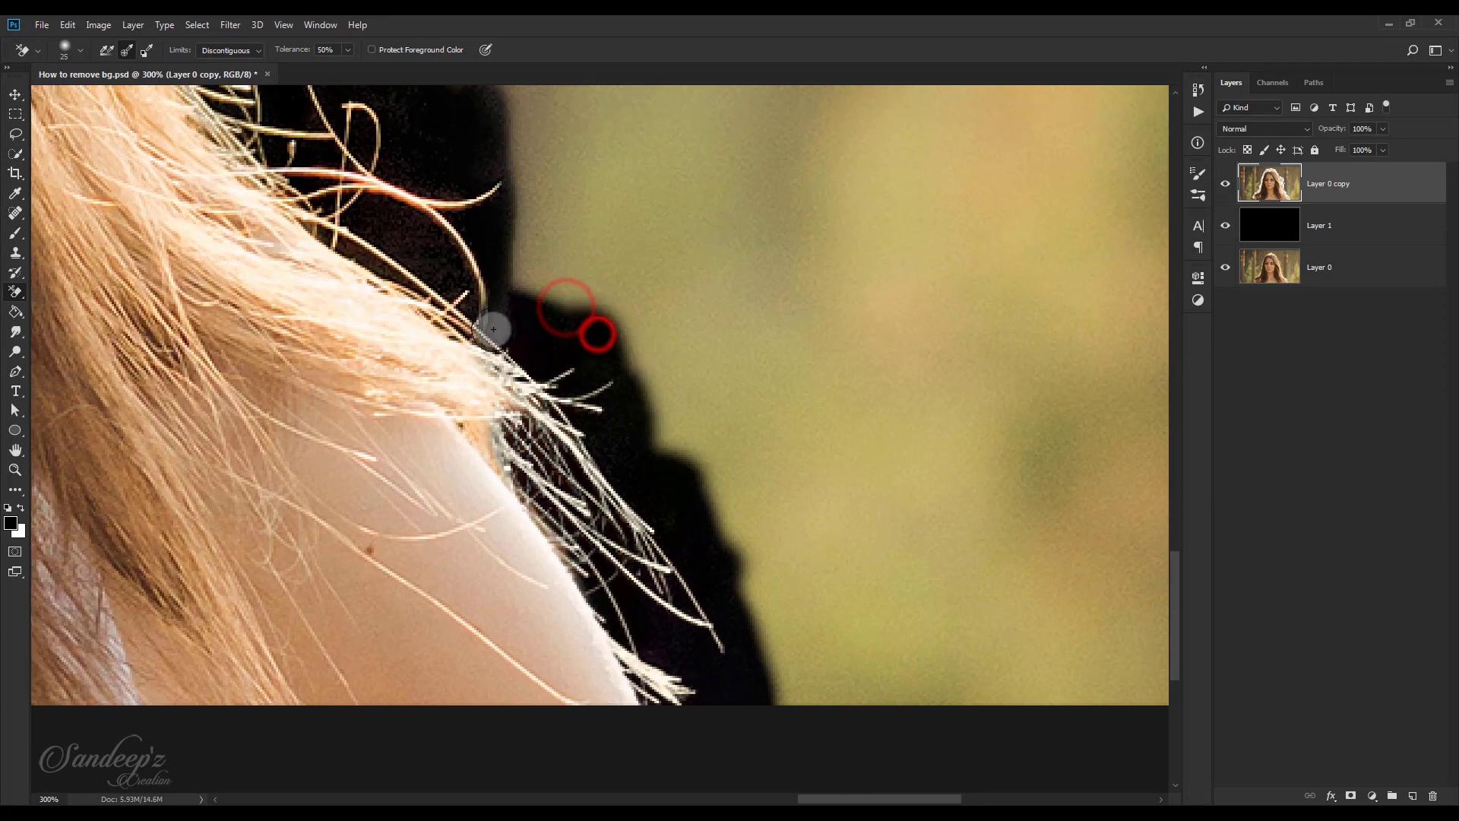
Set the Background Eraser's limits to Find Edges and erase the background beside the image-left arm down to the photo's bottom edge
key(ctrl+minus)
key(ctrl+minus)
key(ctrl+minus)
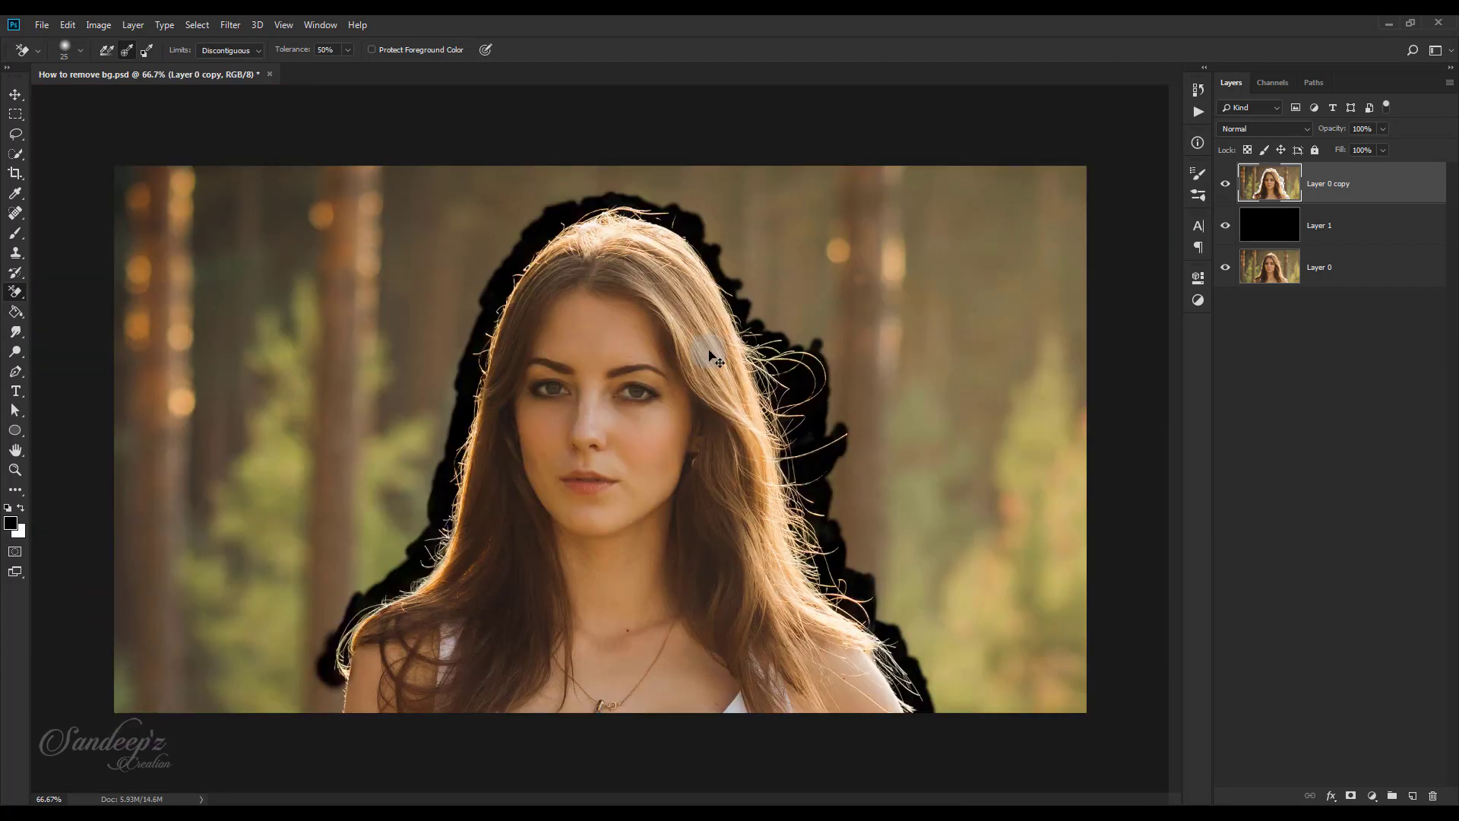
key(ctrl+plus)
key(ctrl+plus)
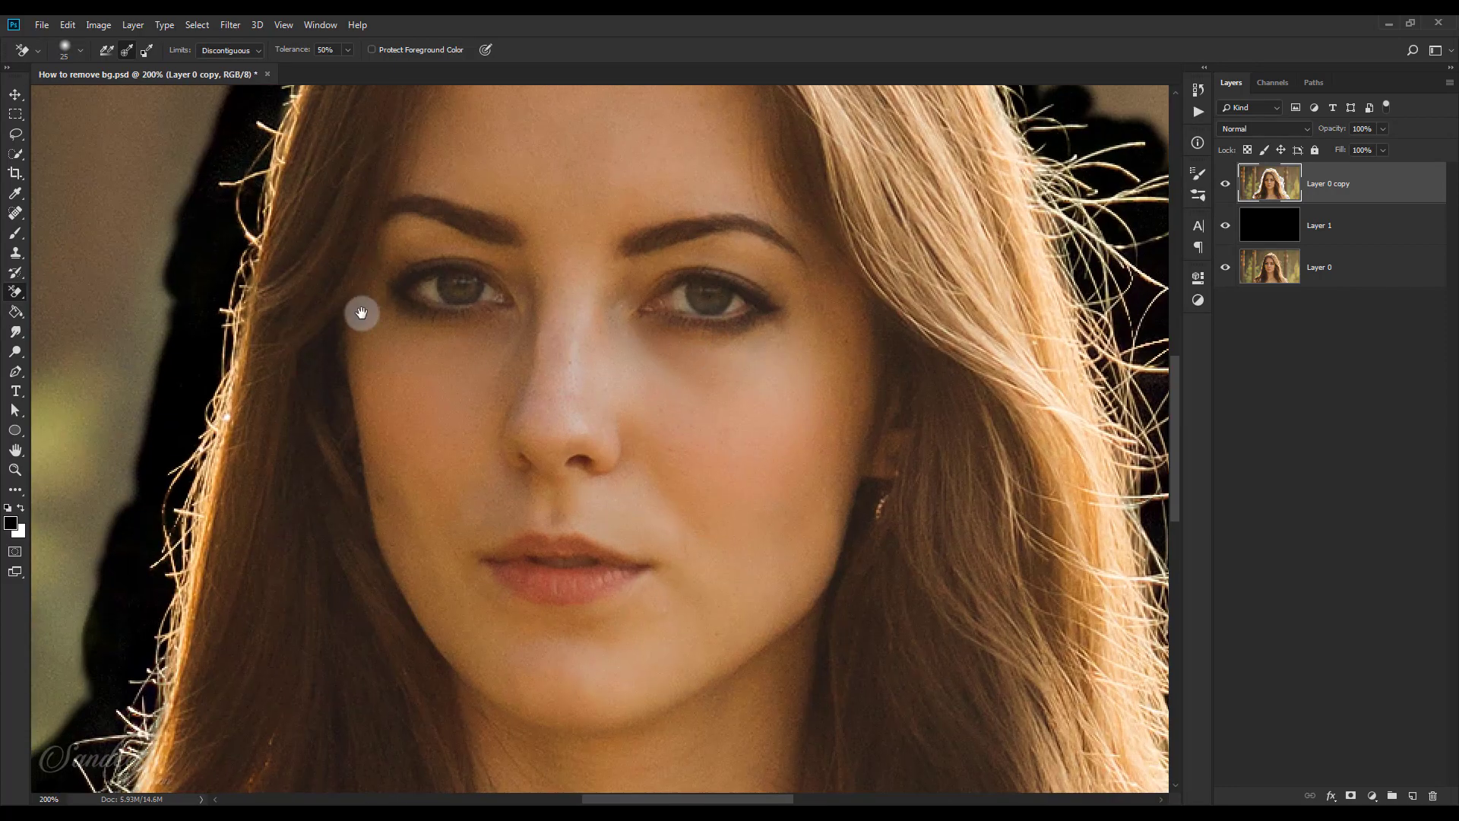
drag(415, 439, 777, 142)
drag(577, 452, 647, 137)
drag(580, 265, 601, 292)
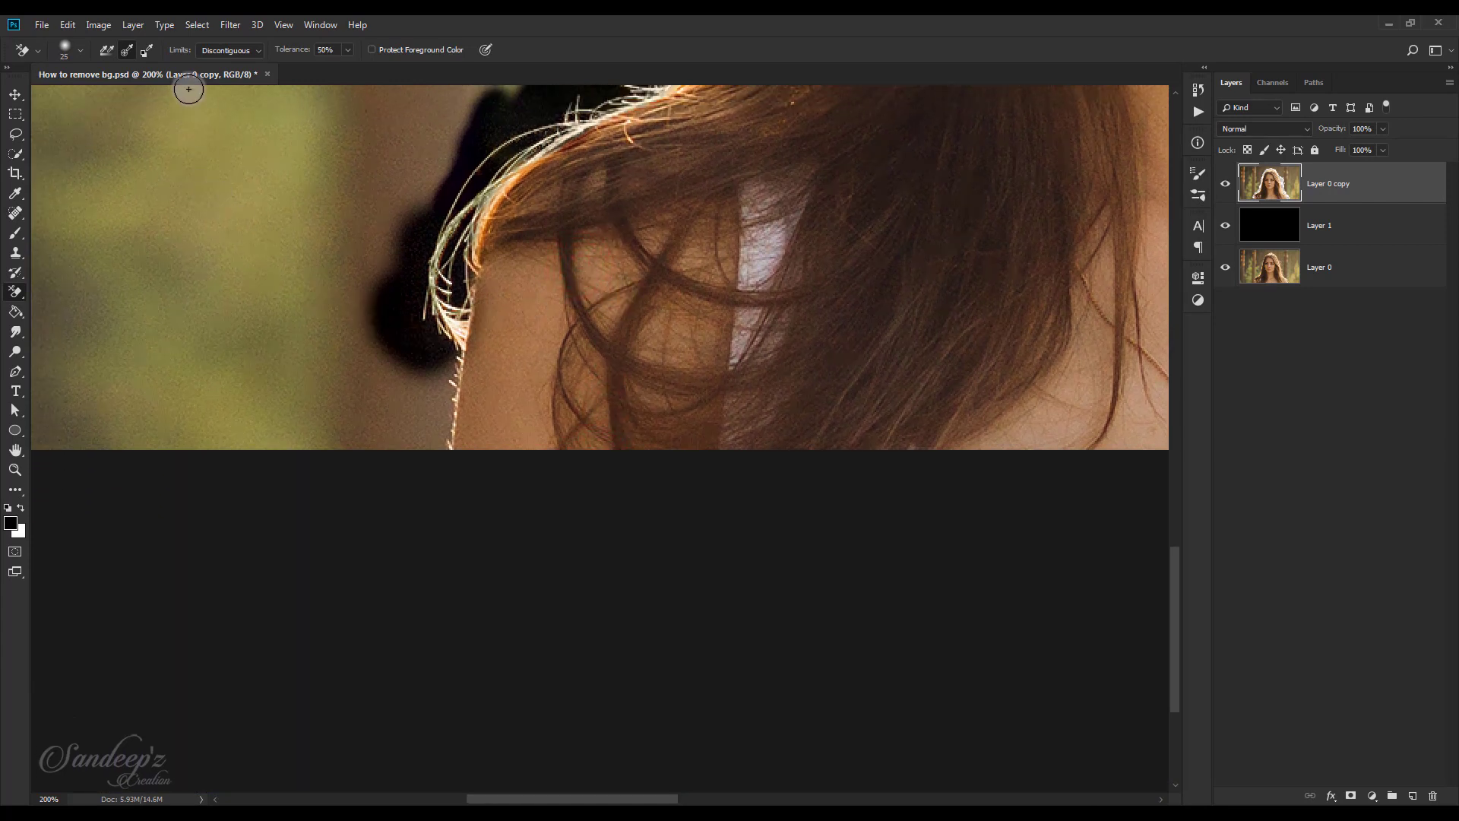
click(224, 87)
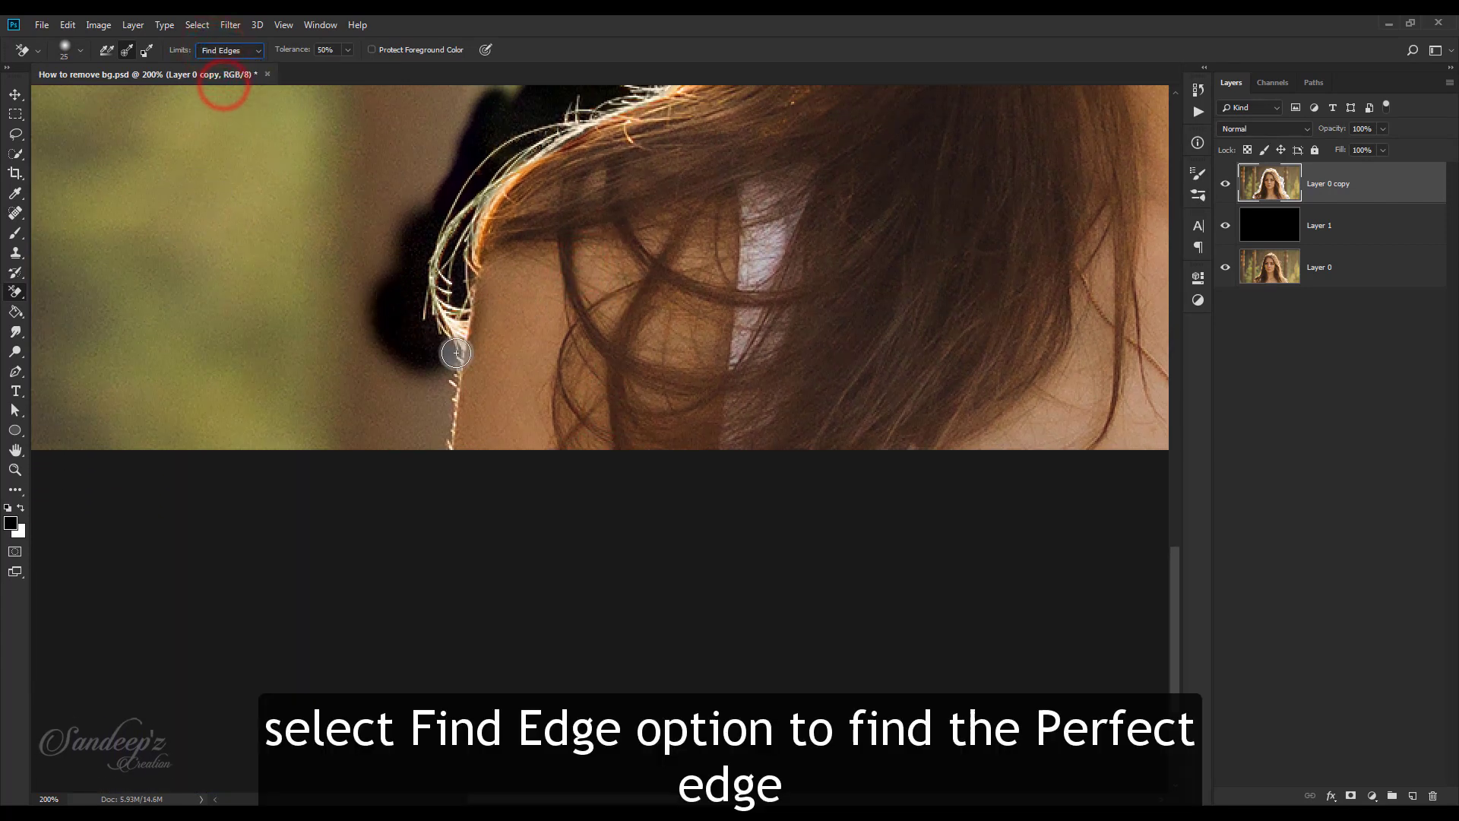
drag(458, 357, 452, 444)
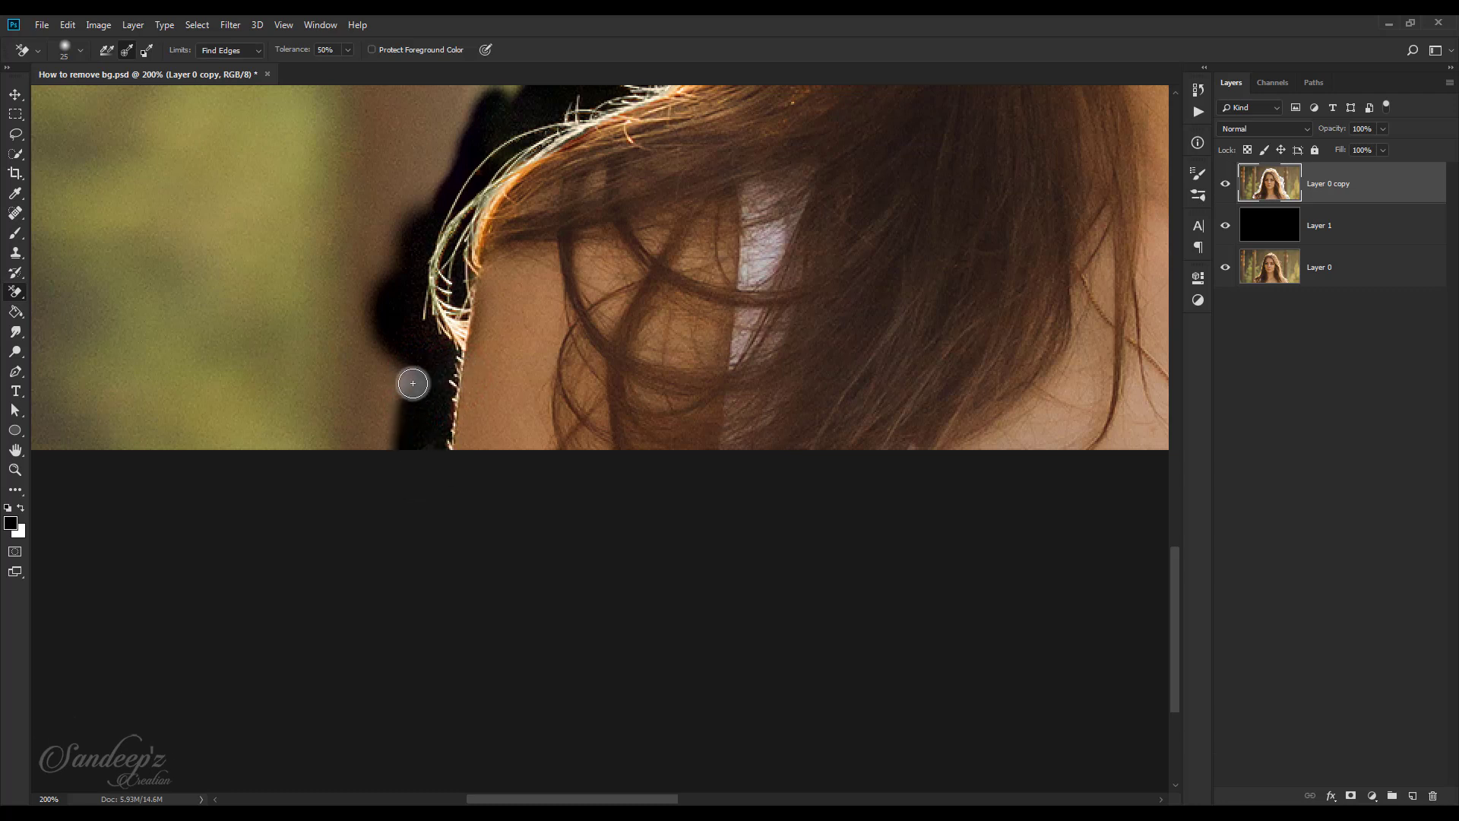
mouse_move(413, 383)
mouse_down()
mouse_move(410, 339)
mouse_move(375, 478)
mouse_up()
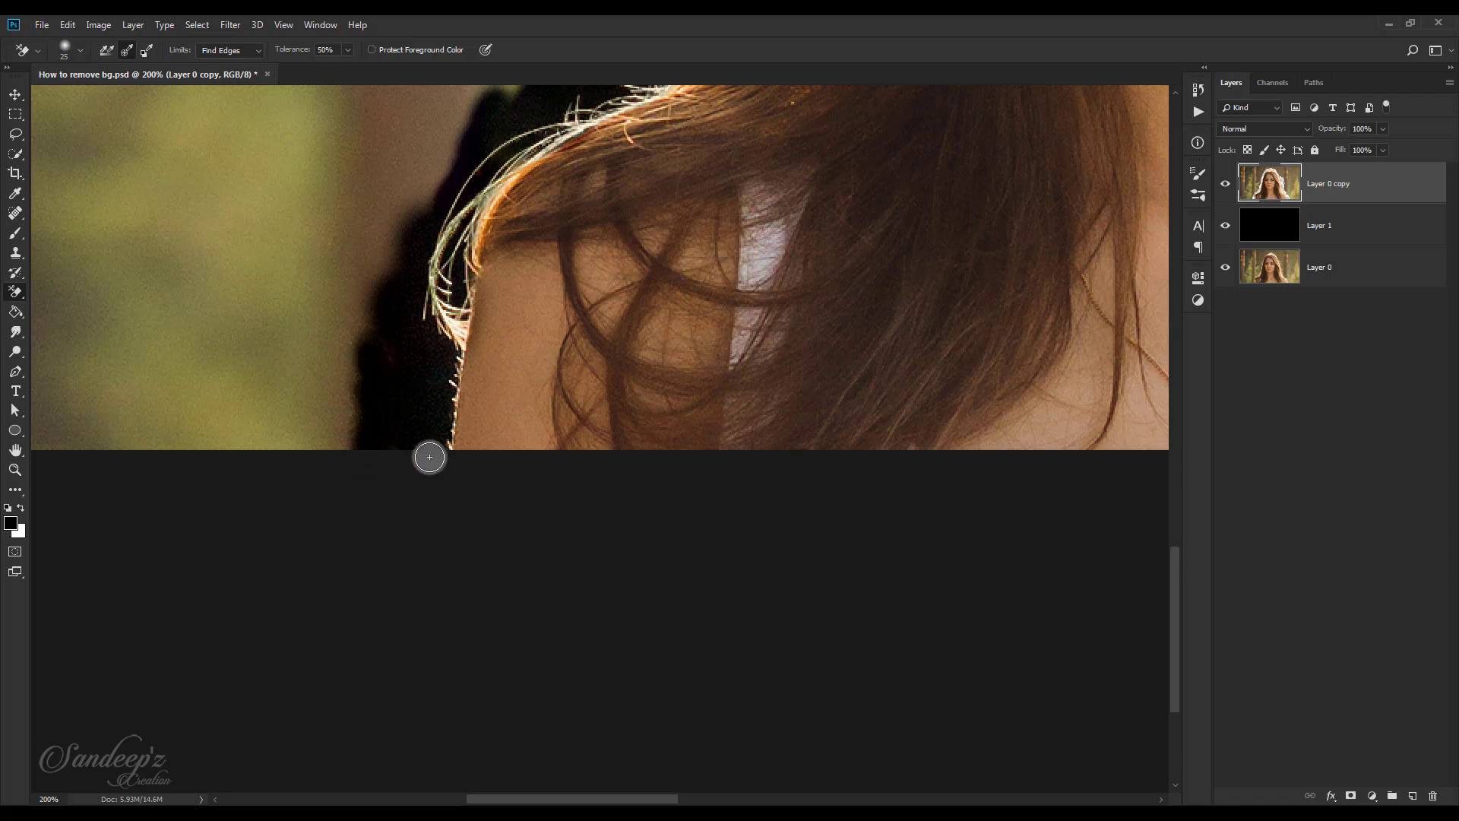
Delete the black-filled Layer 1
key(ctrl+0)
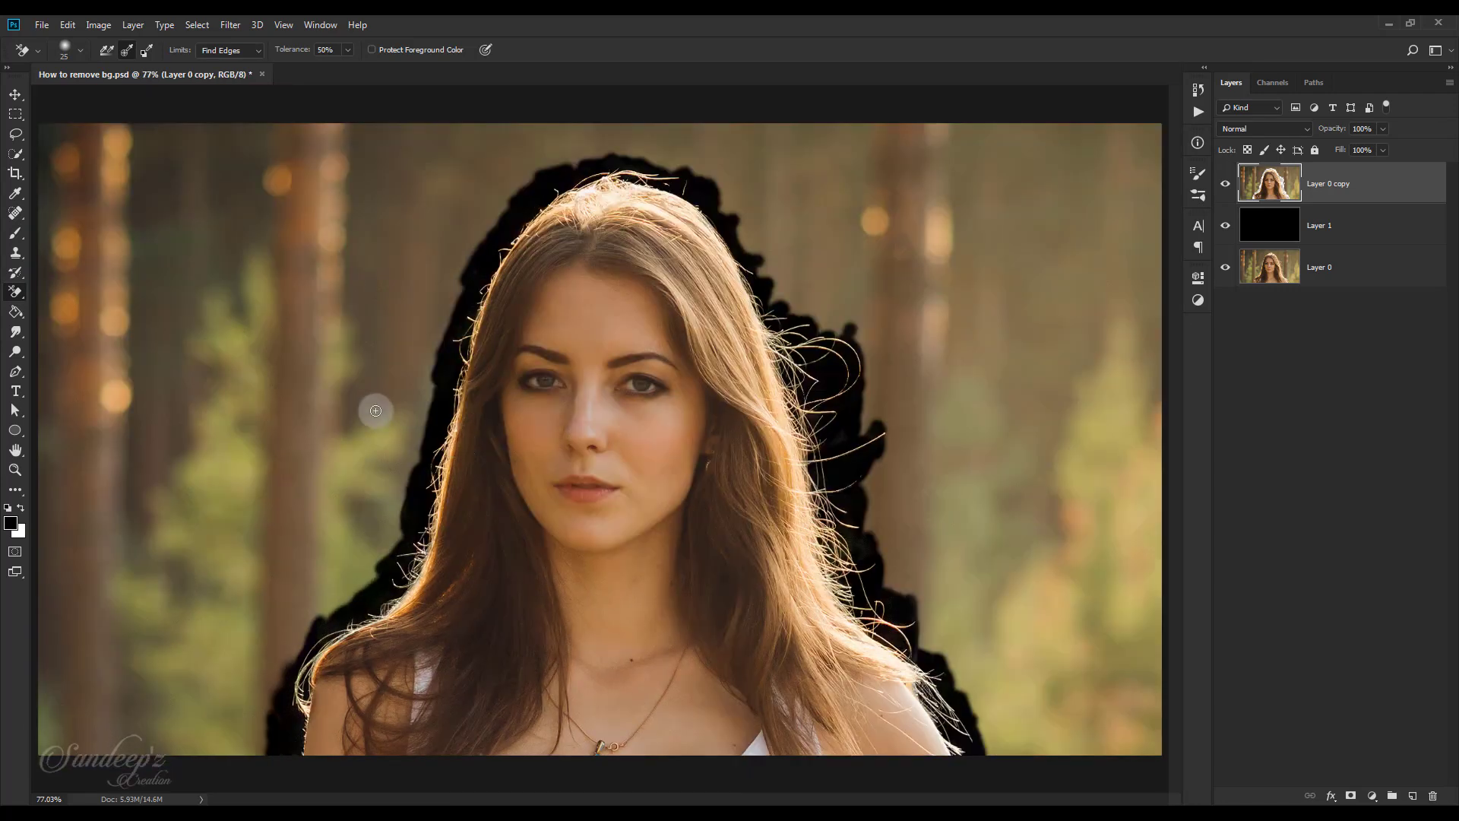
click(1370, 240)
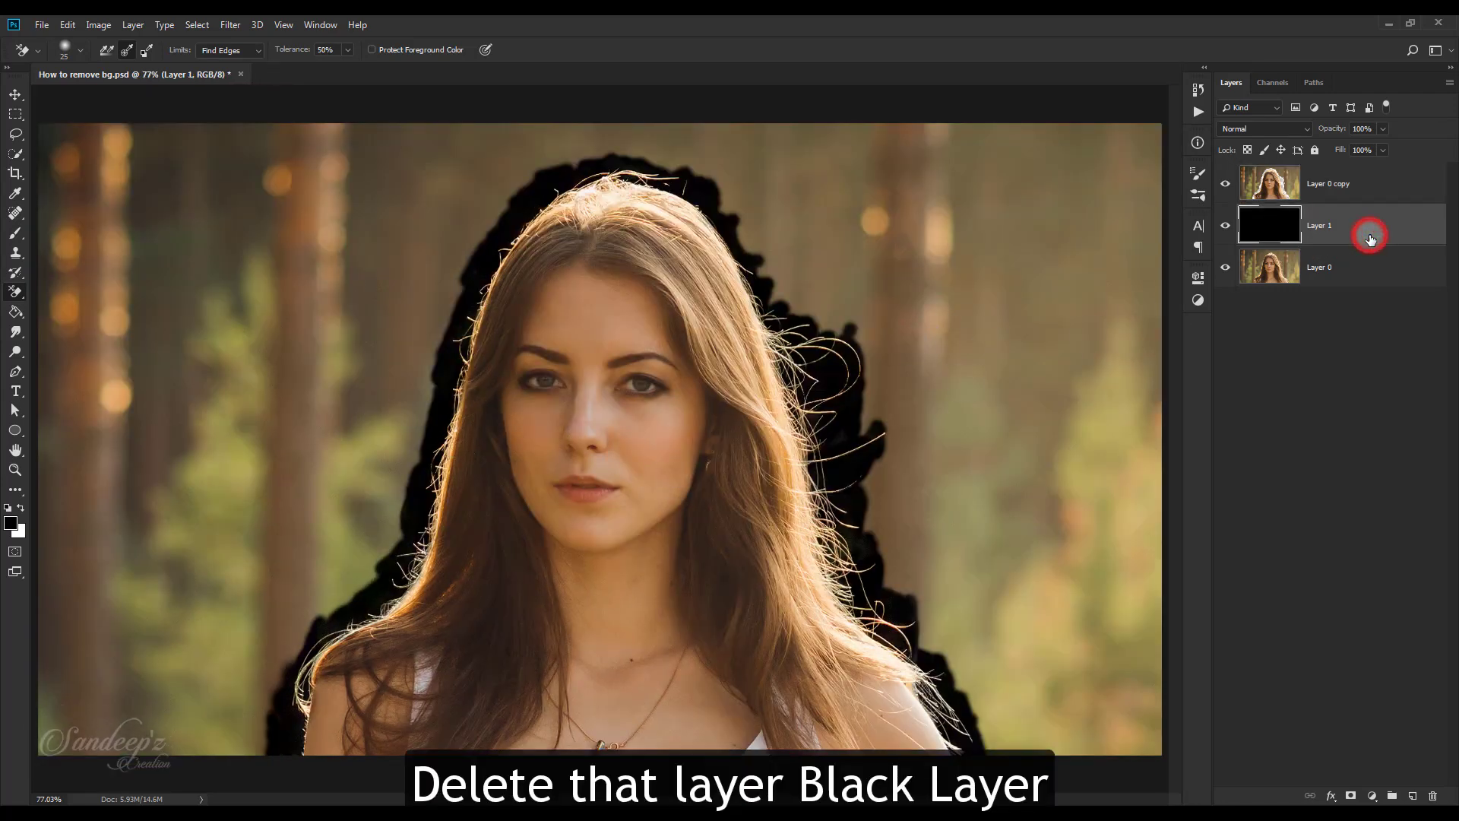
key(Delete)
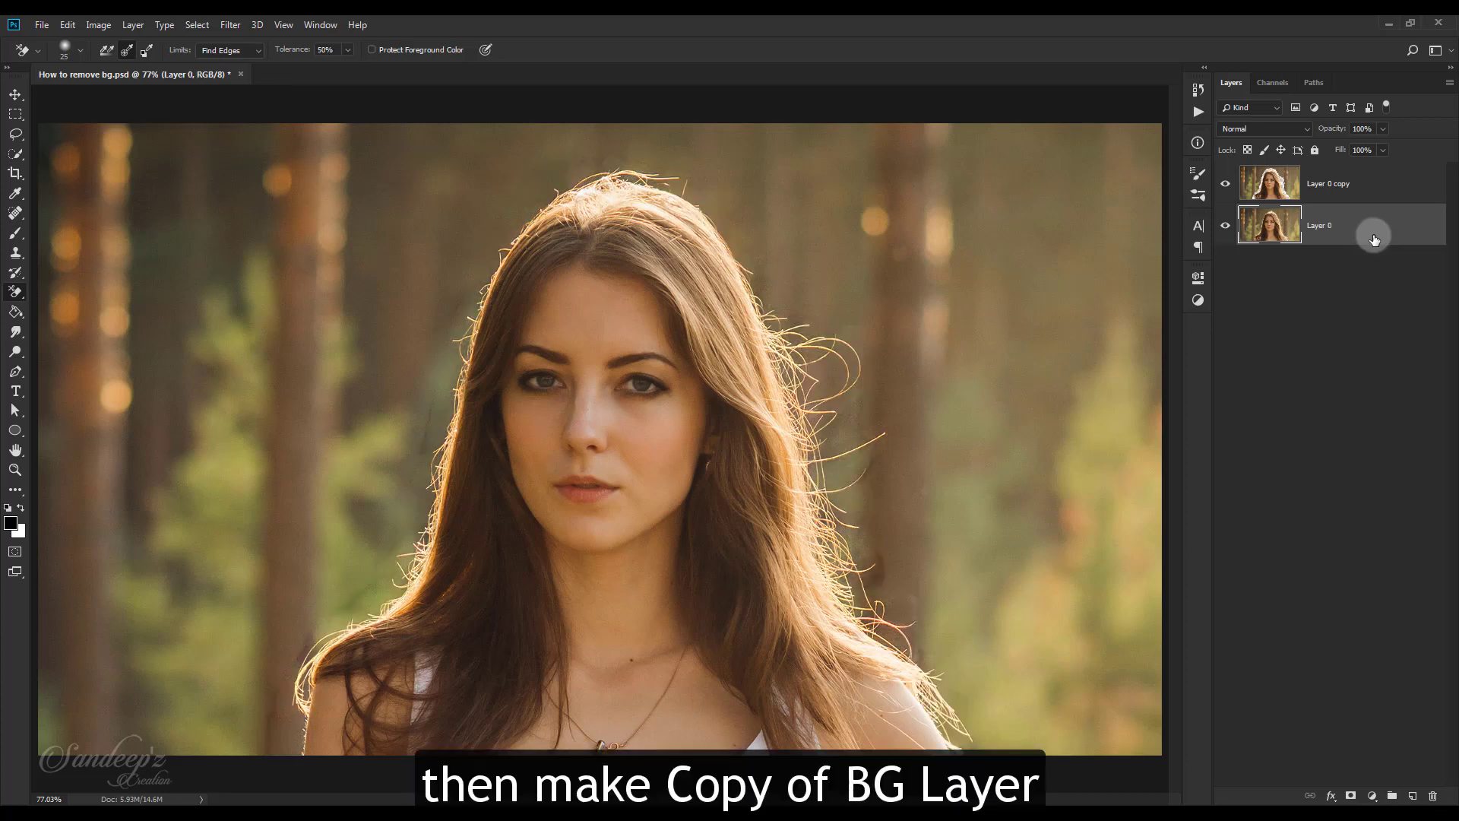
Duplicate Layer 0 and mask the duplicate with the selection loaded from Layer 0 copy's transparency
drag(1374, 231, 1380, 727)
drag(1407, 780, 1412, 794)
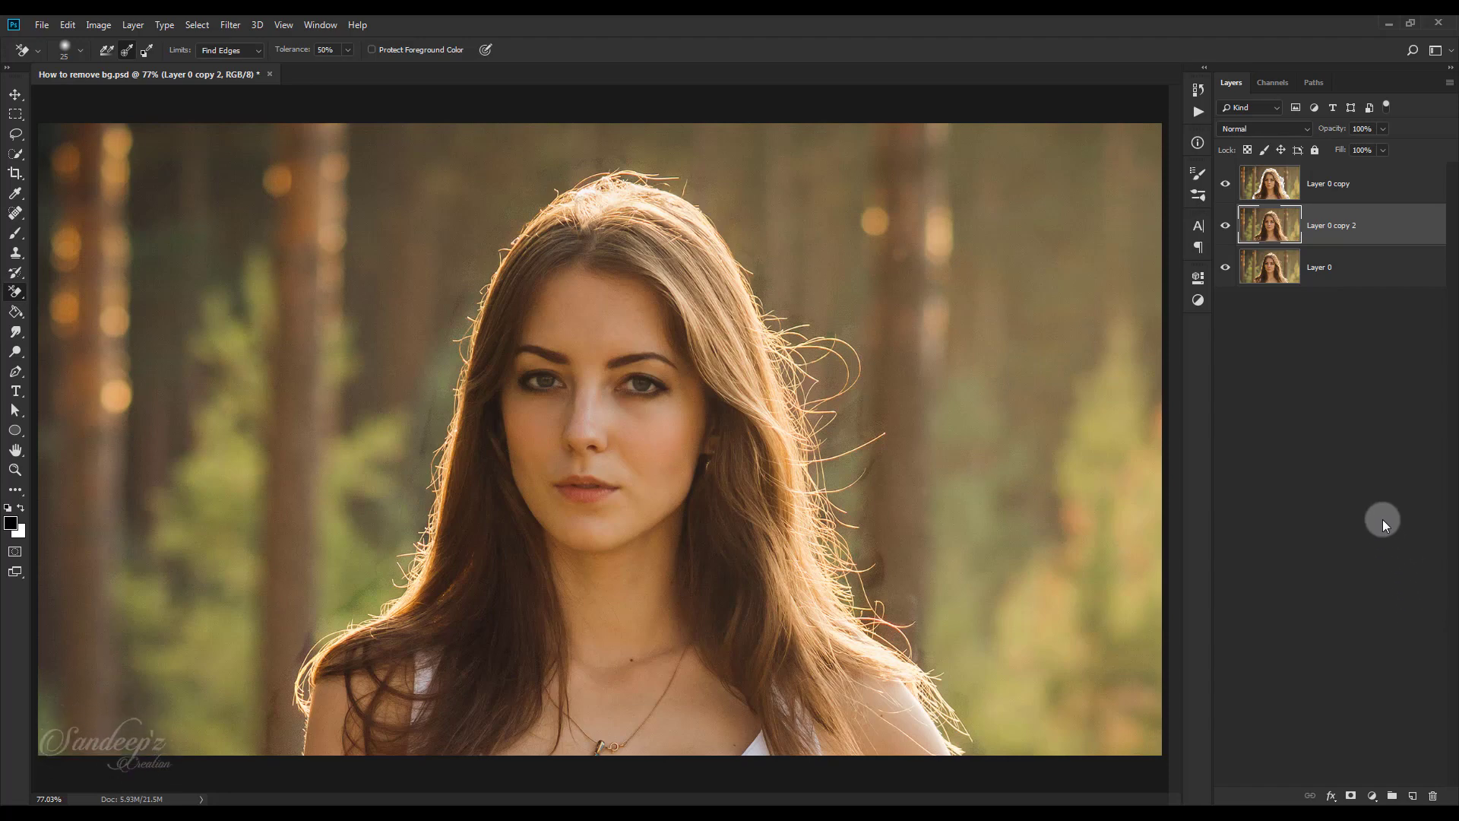
ctrl+click(1280, 213)
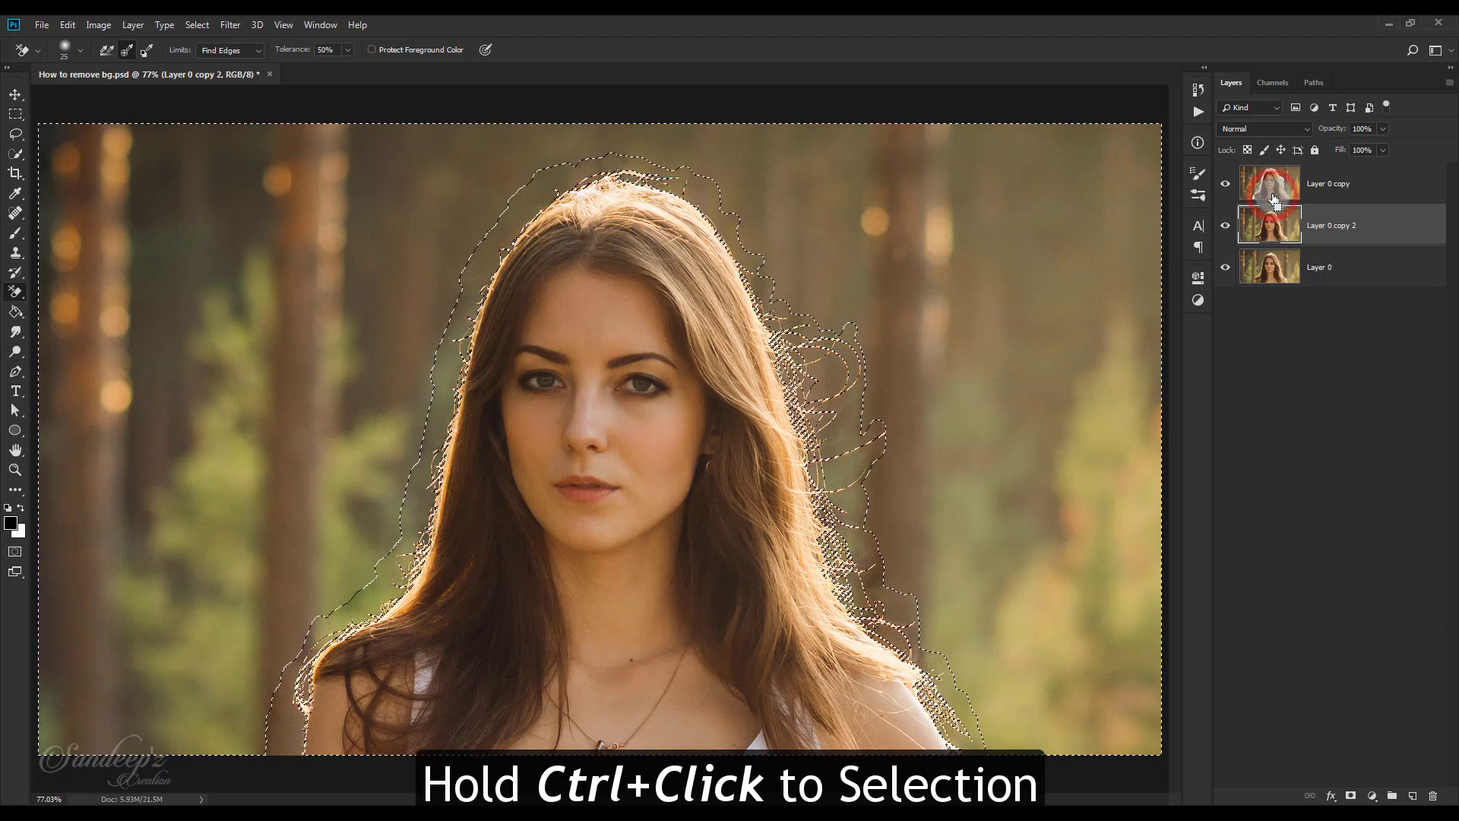
click(1351, 796)
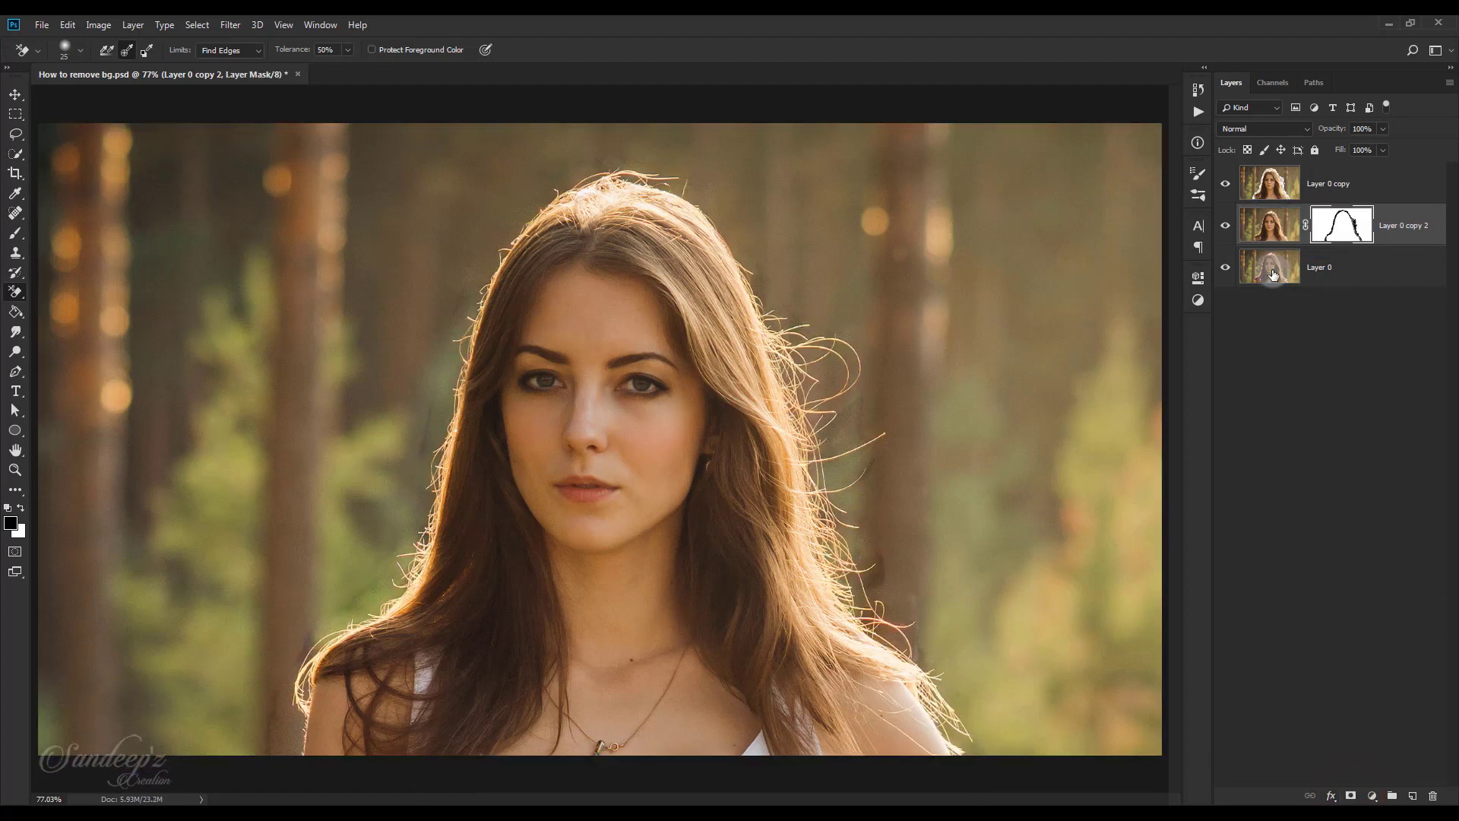
Hide Layer 0 copy and Layer 0, and choose the Brush tool with a size of 125 px
click(1223, 194)
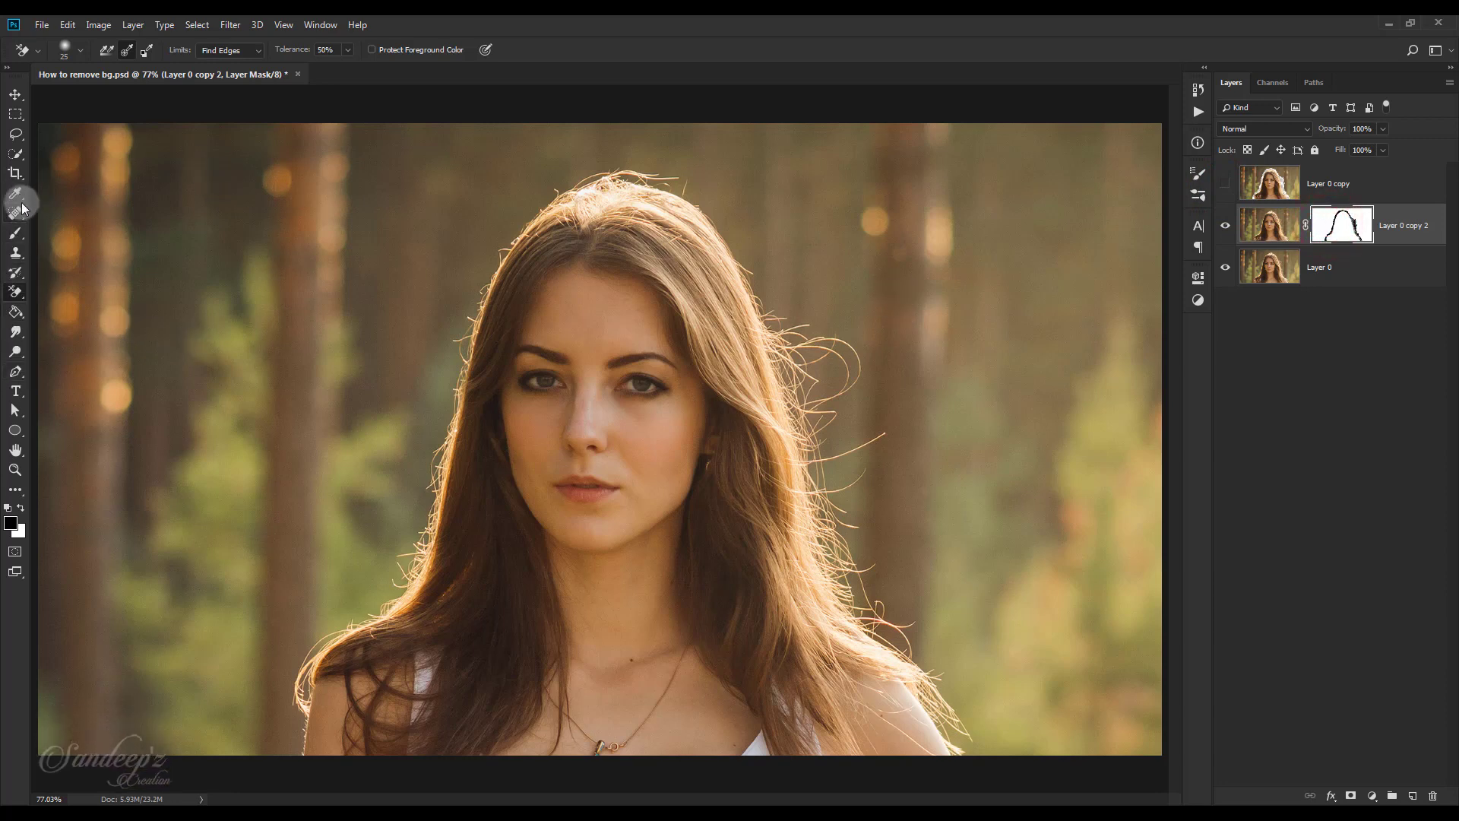
click(16, 233)
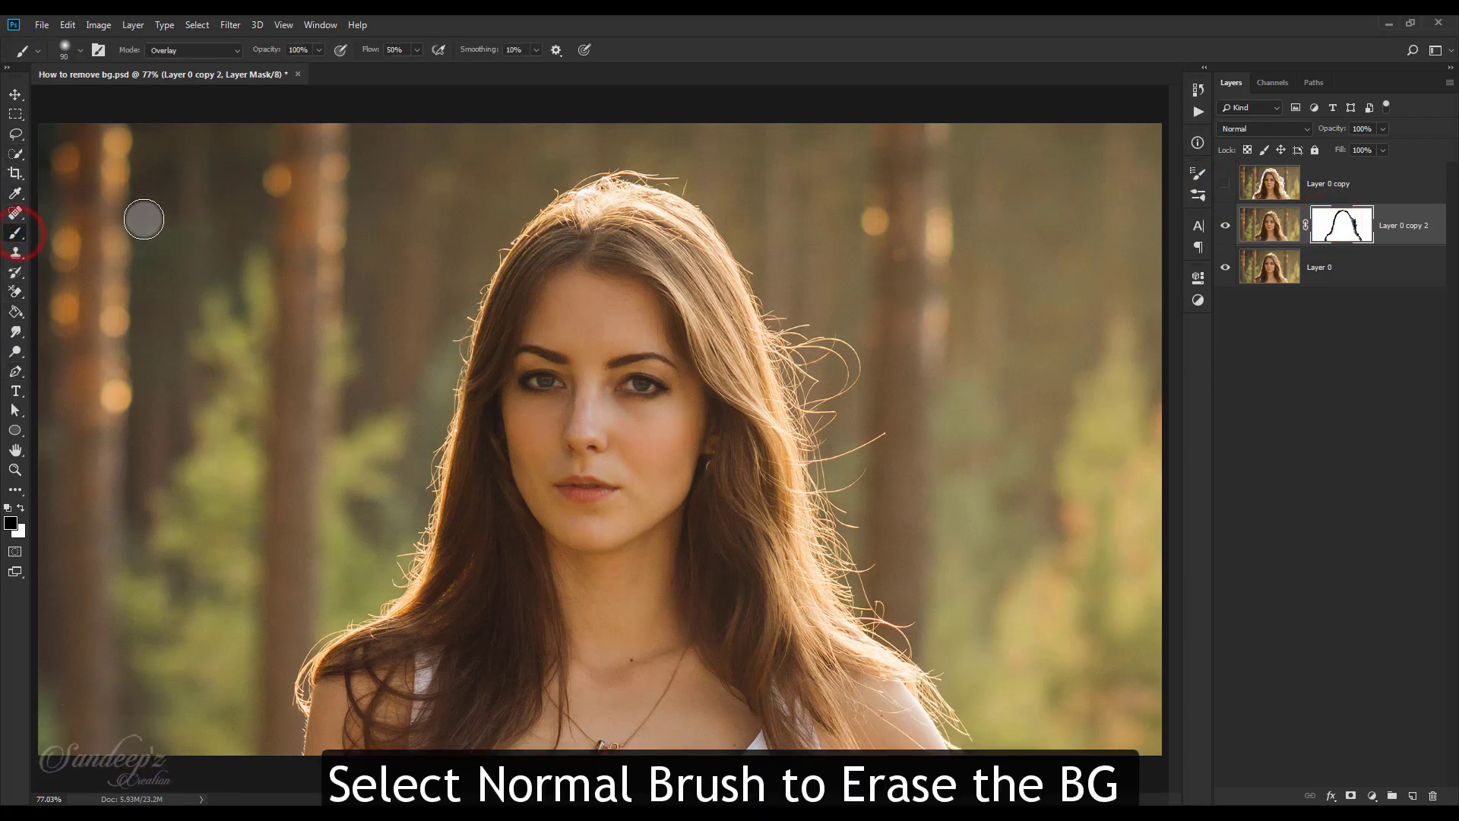
key(bracketright)
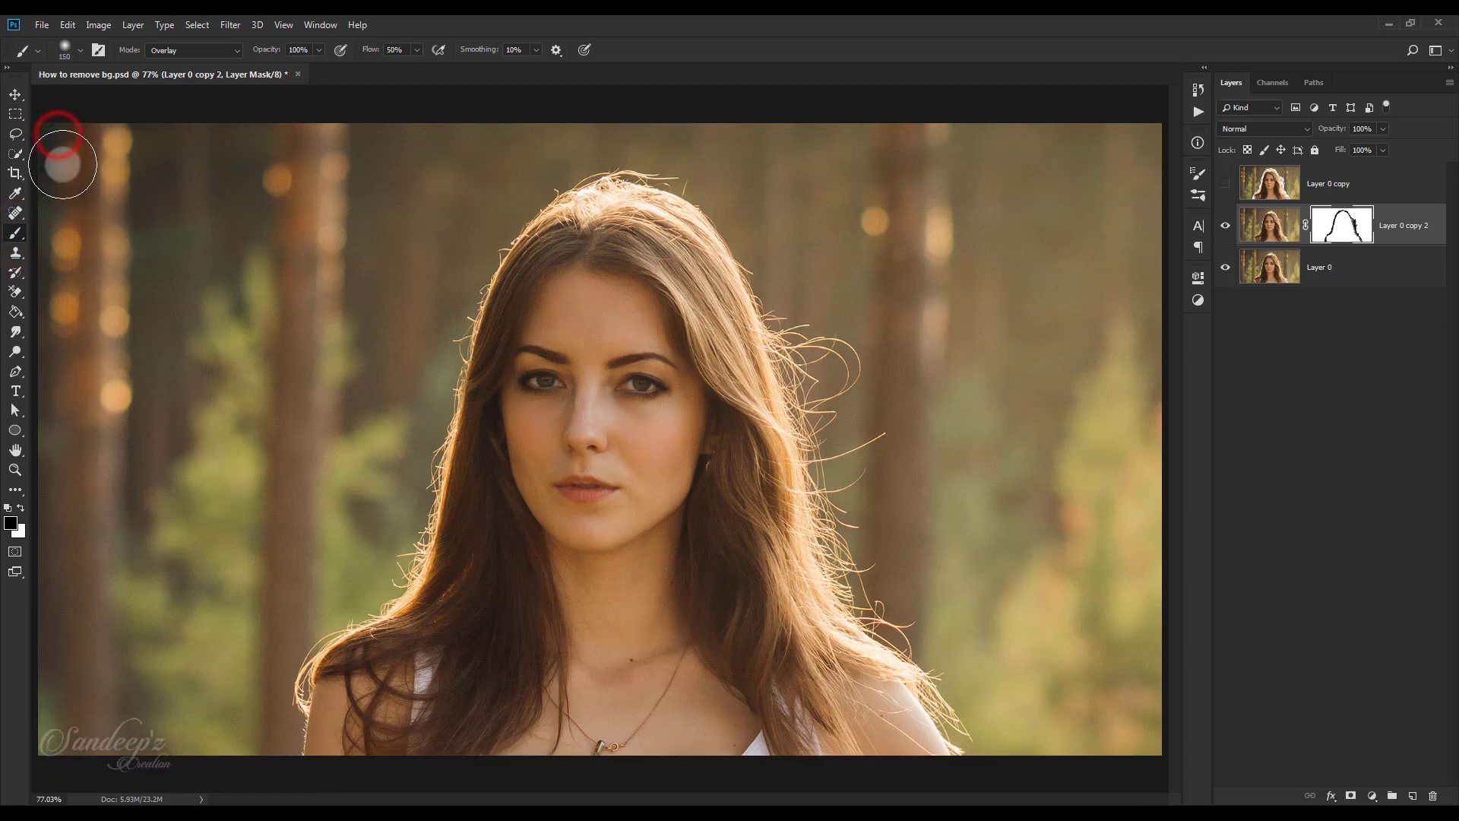
click(1225, 267)
key(bracketleft)
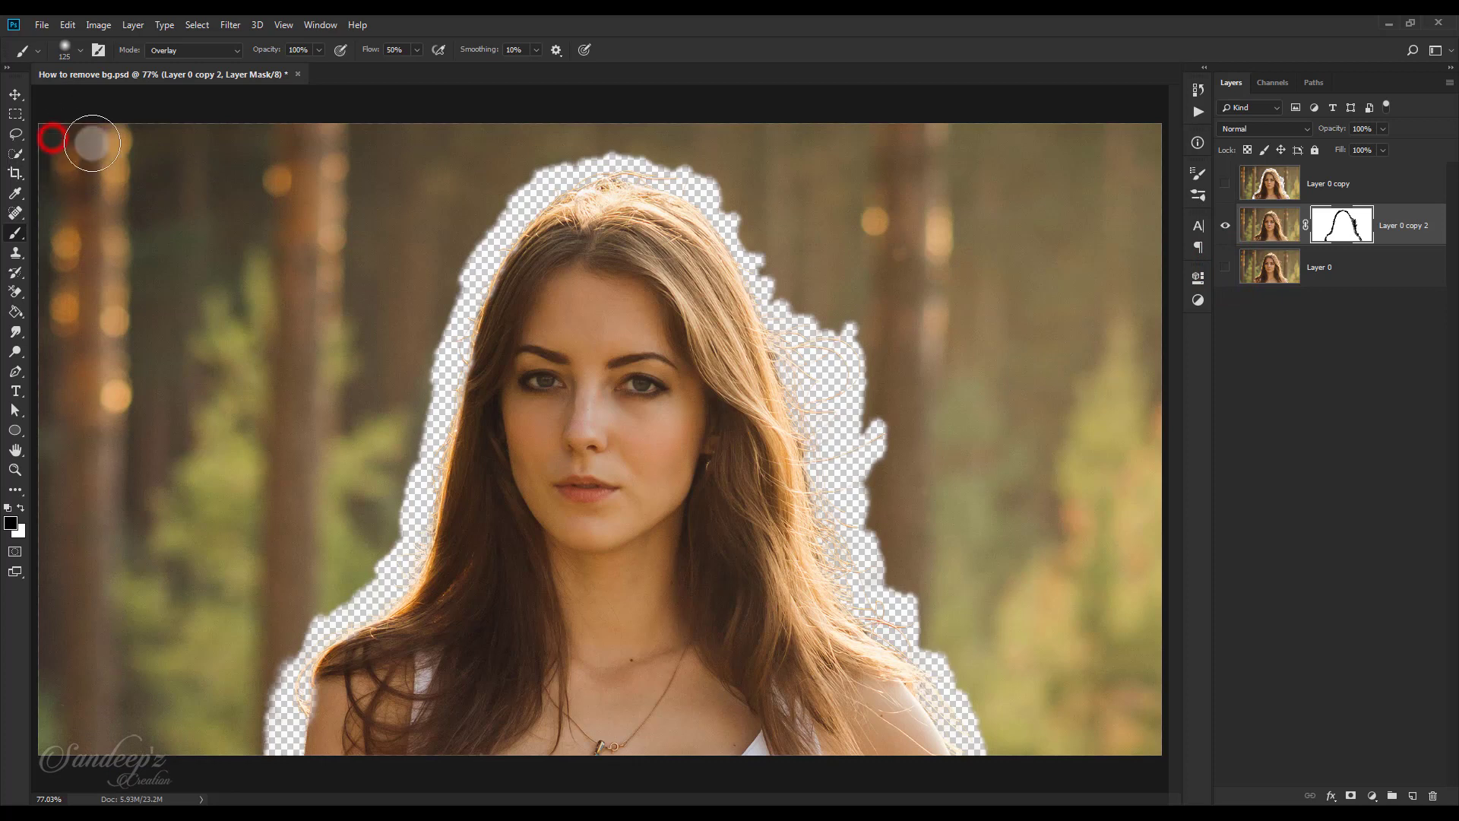
Target Layer 0 copy 2's mask and set the brush to 100% flow and Normal mode
click(1343, 236)
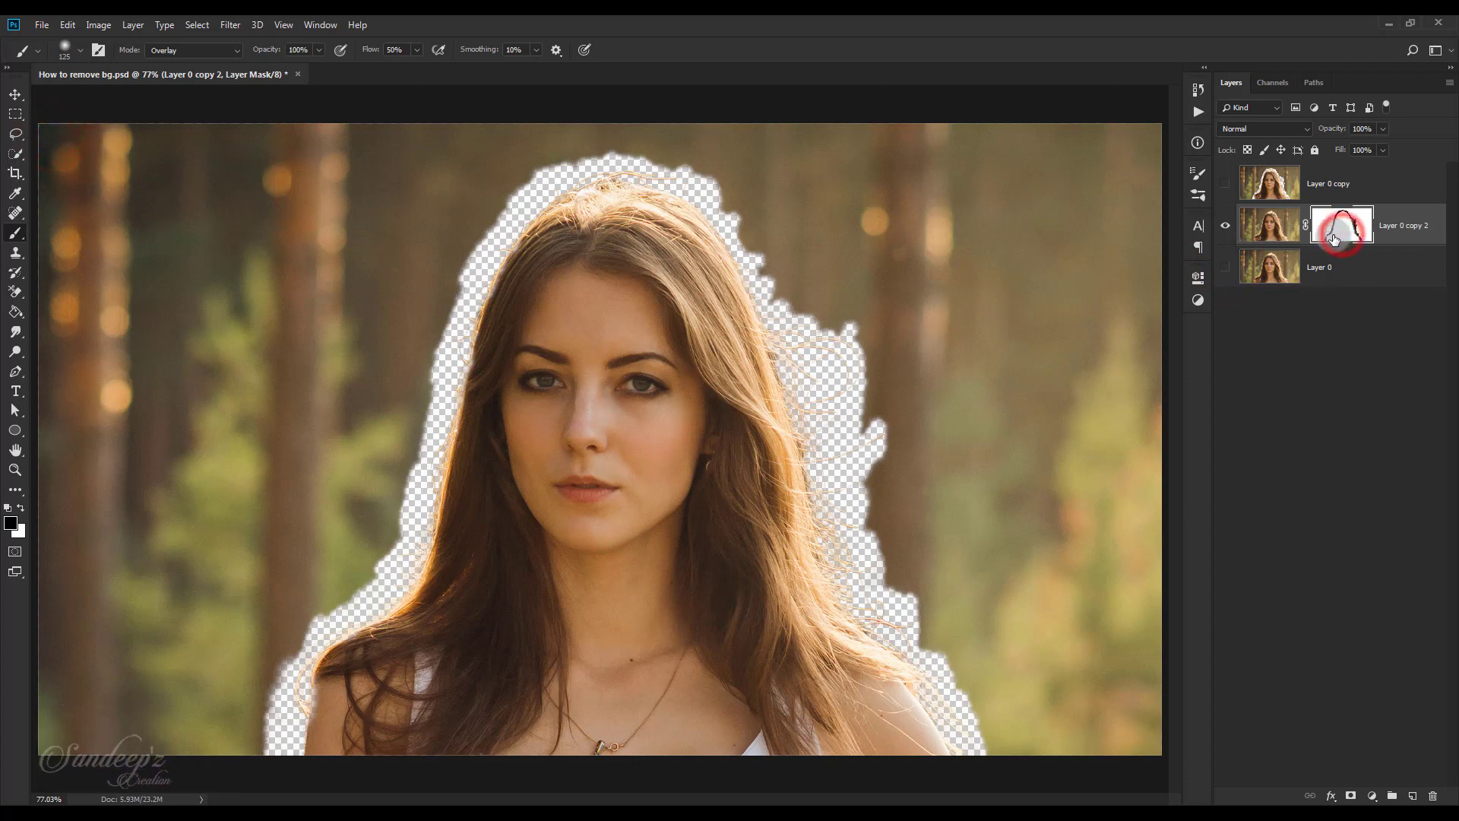
click(15, 133)
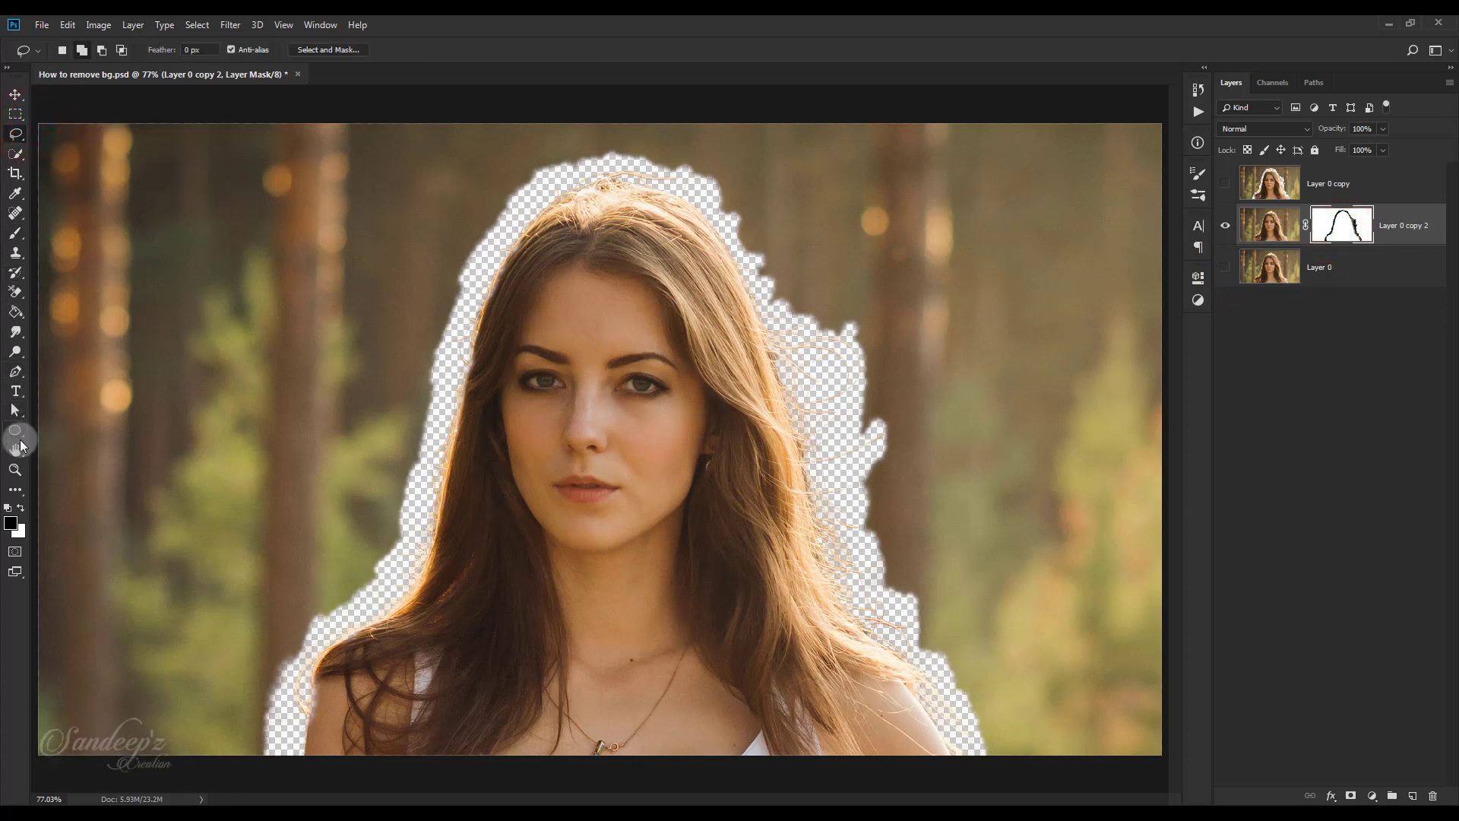
click(15, 236)
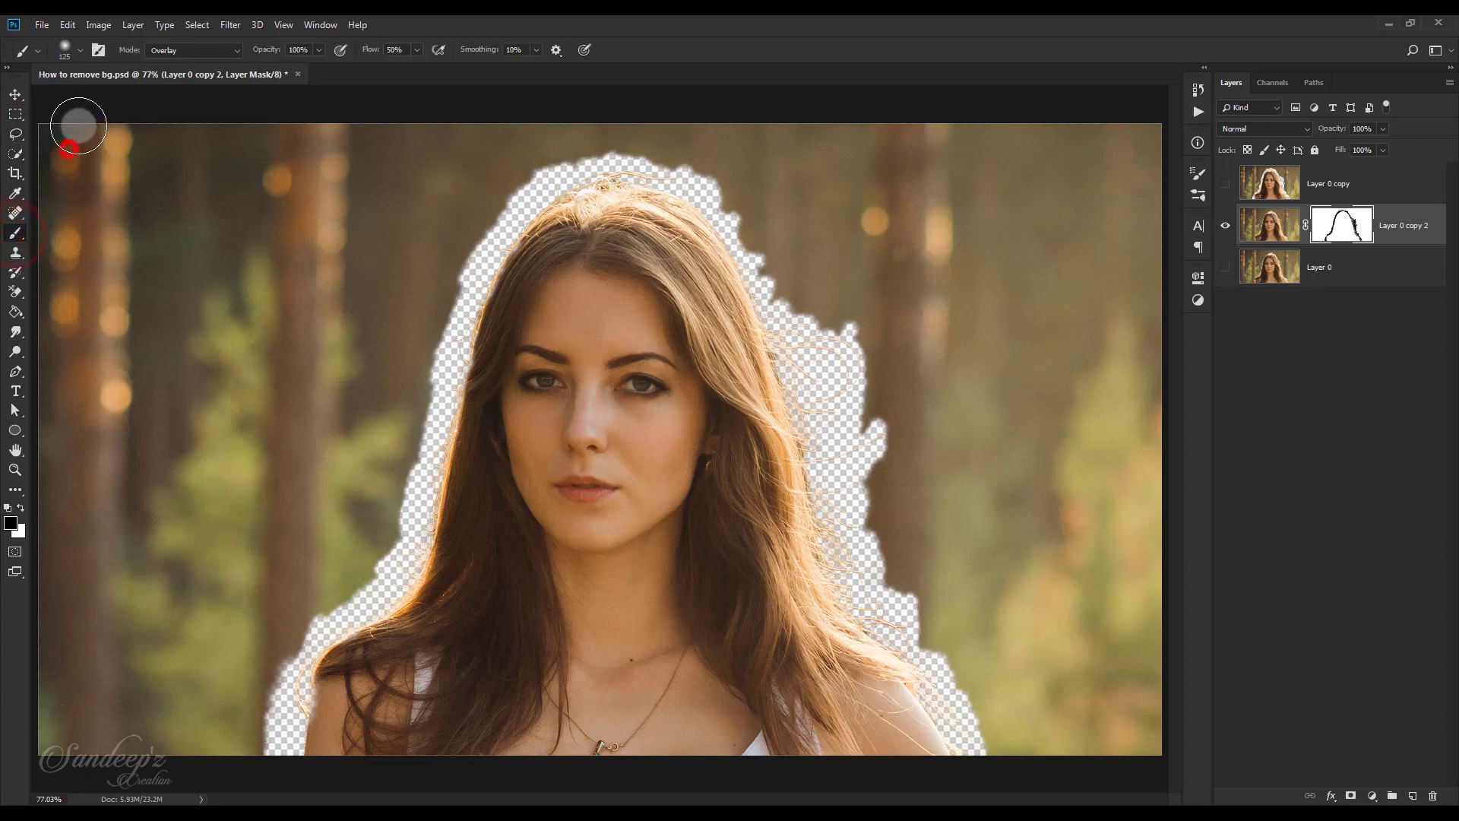
click(71, 147)
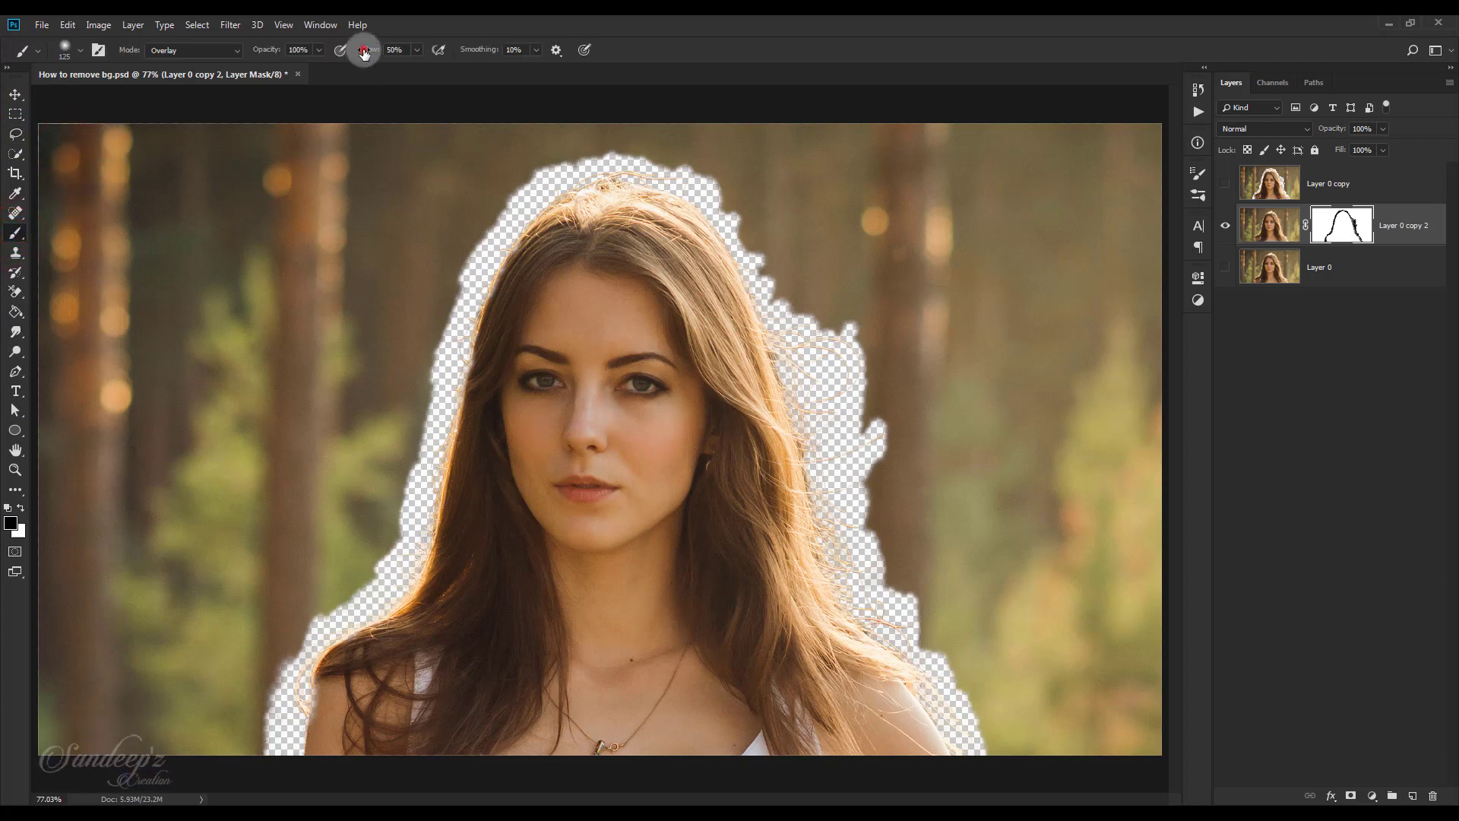
drag(599, 54, 601, 53)
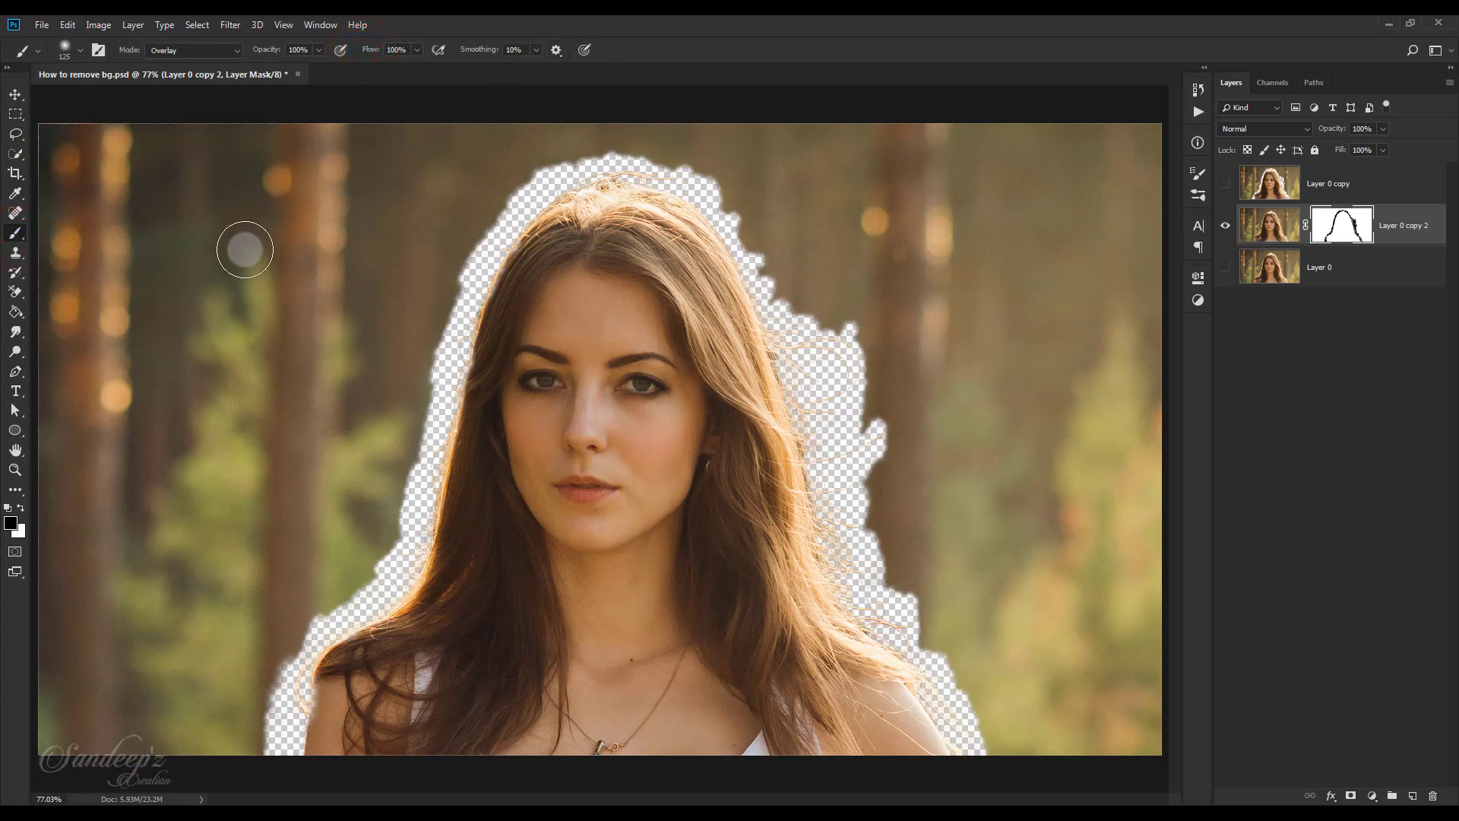
click(46, 135)
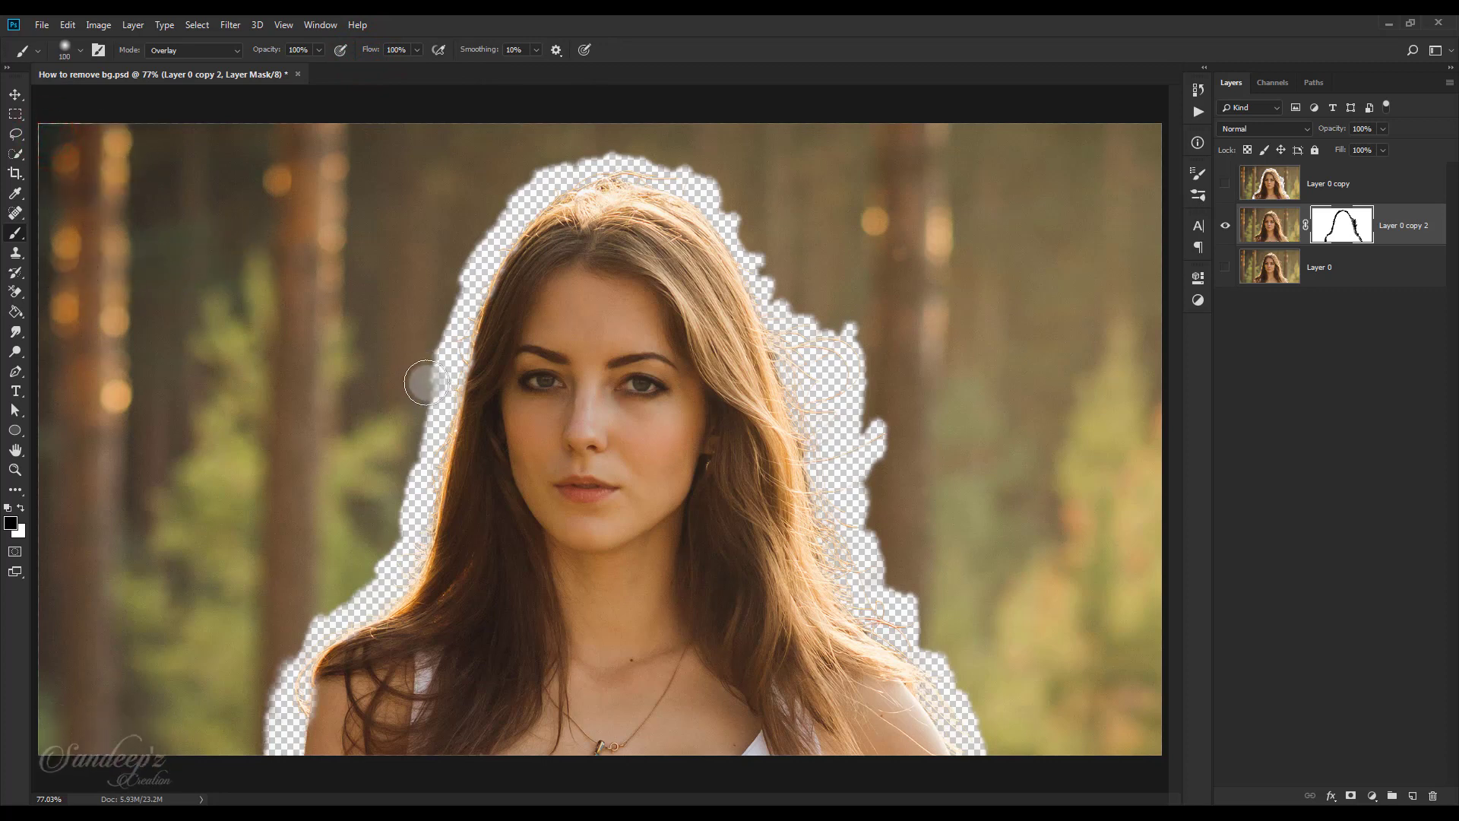
click(194, 50)
click(186, 65)
click(54, 131)
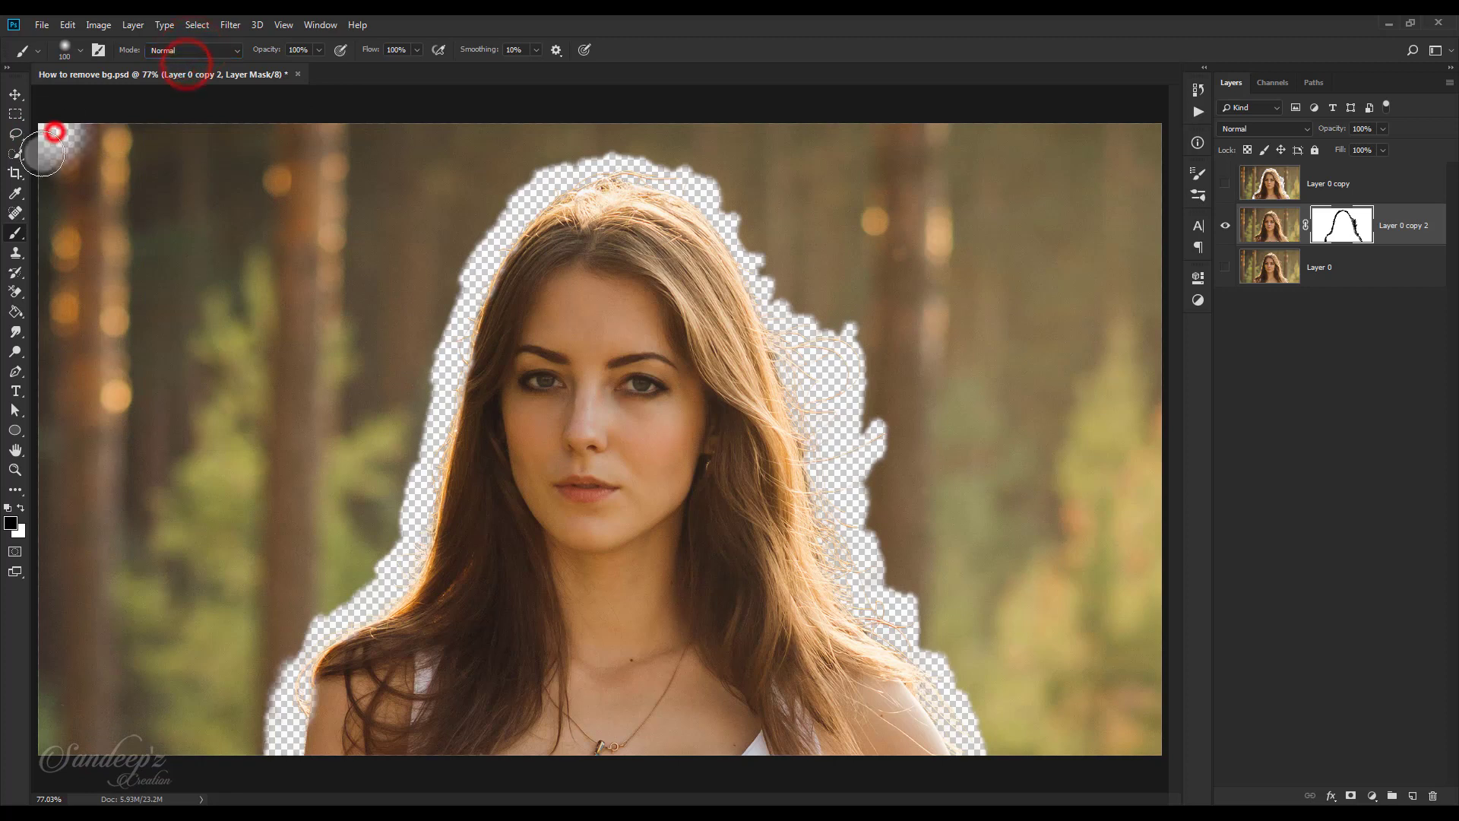
mouse_move(42, 152)
mouse_down()
mouse_move(47, 434)
mouse_move(27, 593)
mouse_move(15, 413)
mouse_move(37, 600)
mouse_up()
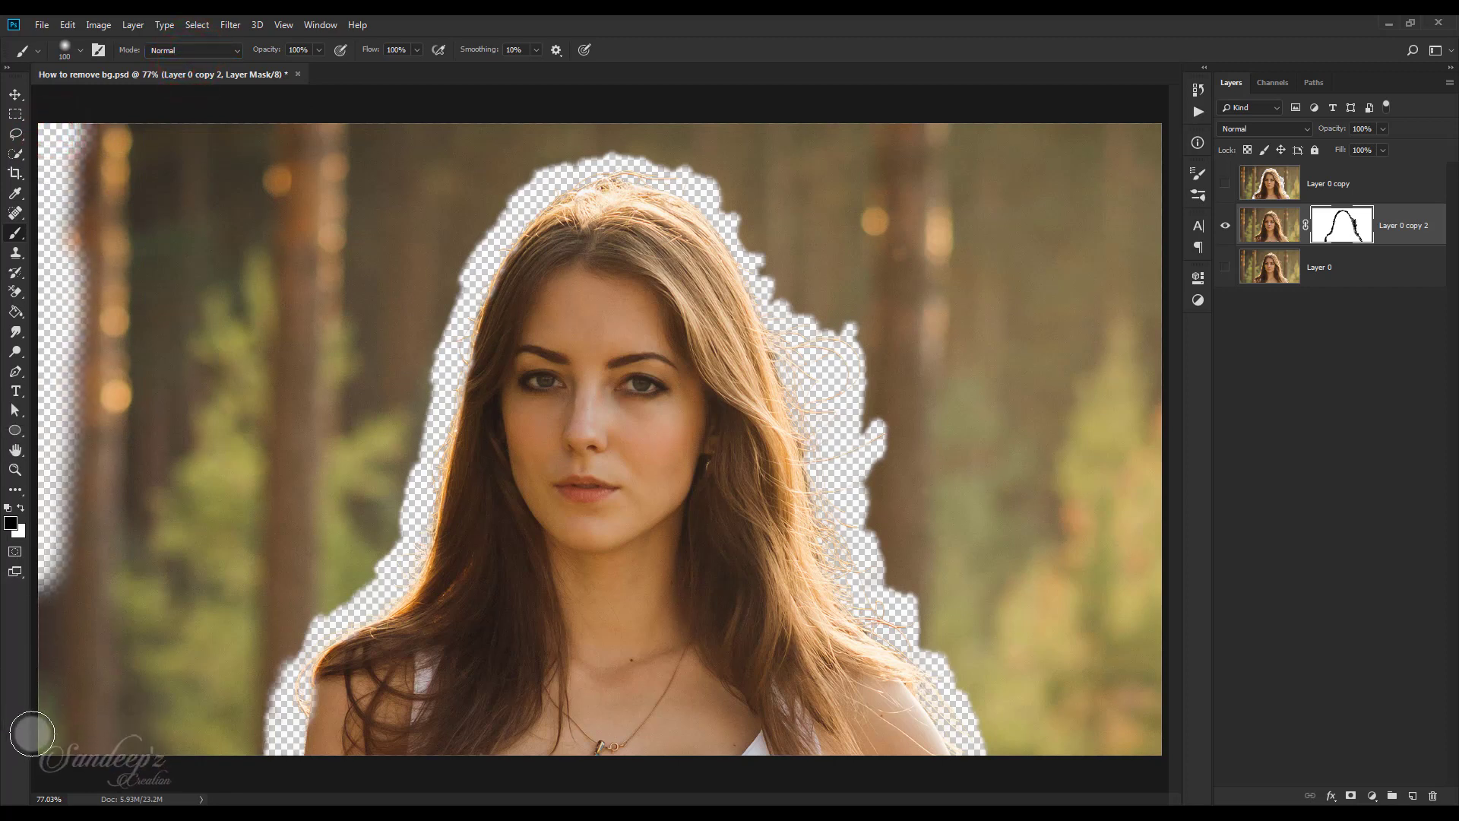
mouse_move(32, 733)
mouse_down()
mouse_move(43, 559)
mouse_move(68, 752)
mouse_move(34, 749)
mouse_move(220, 750)
mouse_move(251, 734)
mouse_move(261, 759)
mouse_move(263, 688)
mouse_move(381, 553)
mouse_move(389, 520)
mouse_up()
key(ctrl+z)
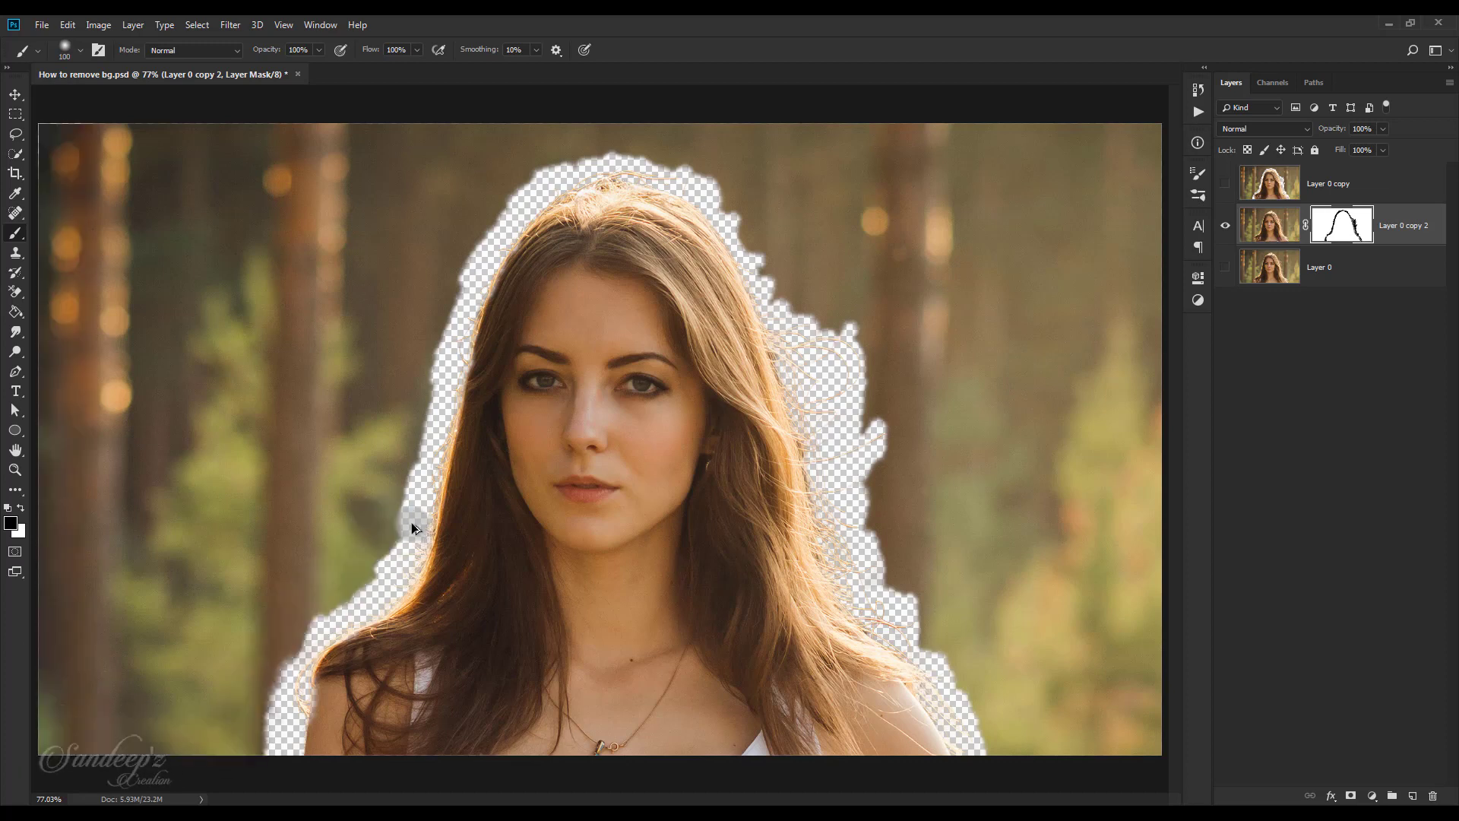
Show Layer 0 copy 2's mask in black and white and paint the background on the image-left side black with a 125 px brush
alt+click(1345, 236)
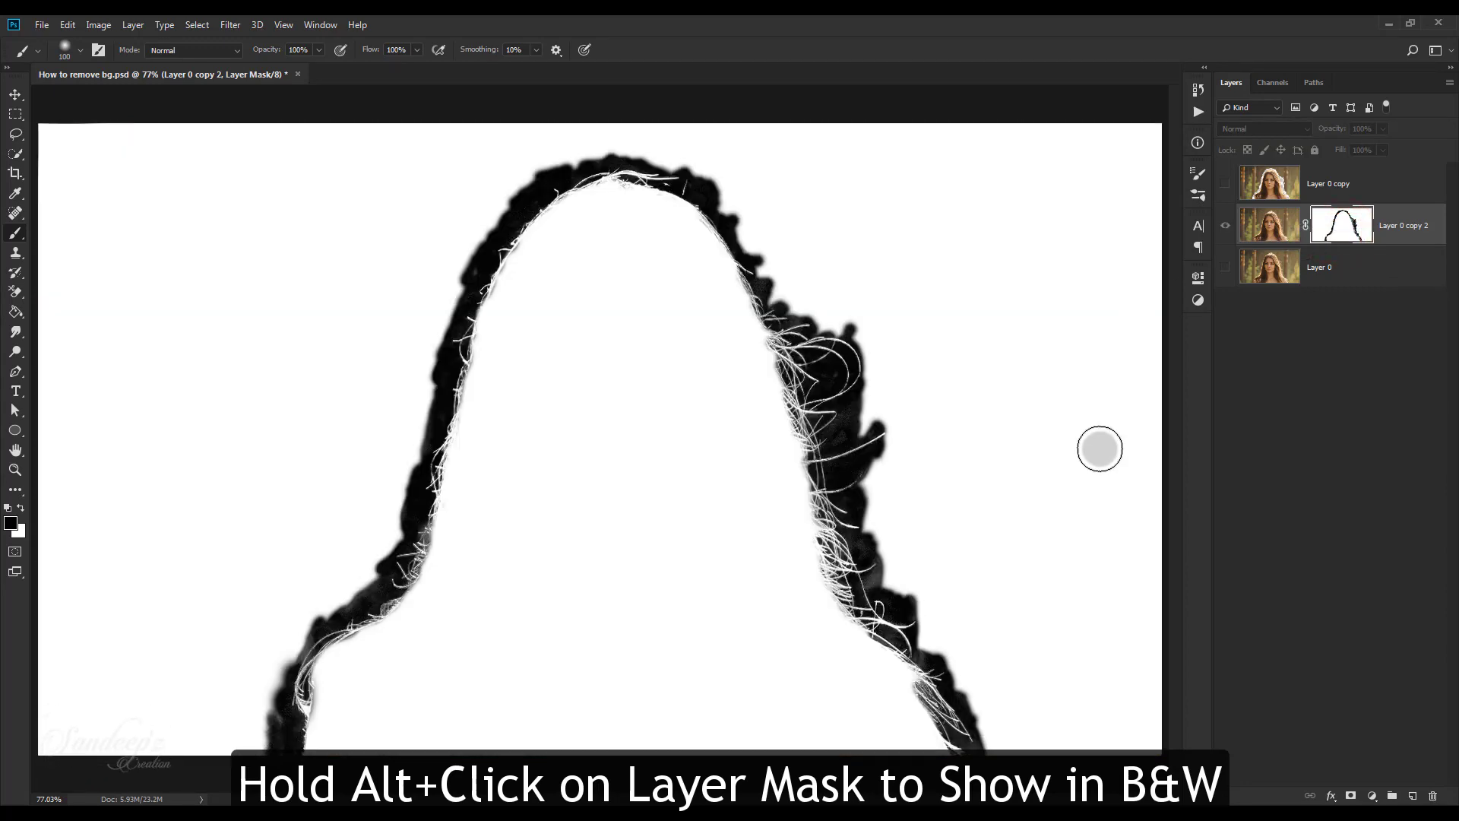
mouse_move(239, 657)
mouse_down()
mouse_move(267, 730)
mouse_move(91, 742)
mouse_move(131, 737)
mouse_move(49, 651)
mouse_move(49, 495)
mouse_move(251, 124)
mouse_move(458, 245)
mouse_move(385, 521)
mouse_move(258, 694)
mouse_move(189, 681)
mouse_up()
key(bracketright)
mouse_move(53, 160)
mouse_down()
mouse_move(463, 150)
mouse_move(58, 267)
mouse_move(78, 244)
mouse_move(401, 277)
mouse_move(46, 417)
mouse_move(371, 398)
mouse_move(98, 446)
mouse_move(298, 504)
mouse_move(180, 440)
mouse_move(251, 472)
mouse_move(163, 554)
mouse_move(162, 725)
mouse_move(107, 664)
mouse_up()
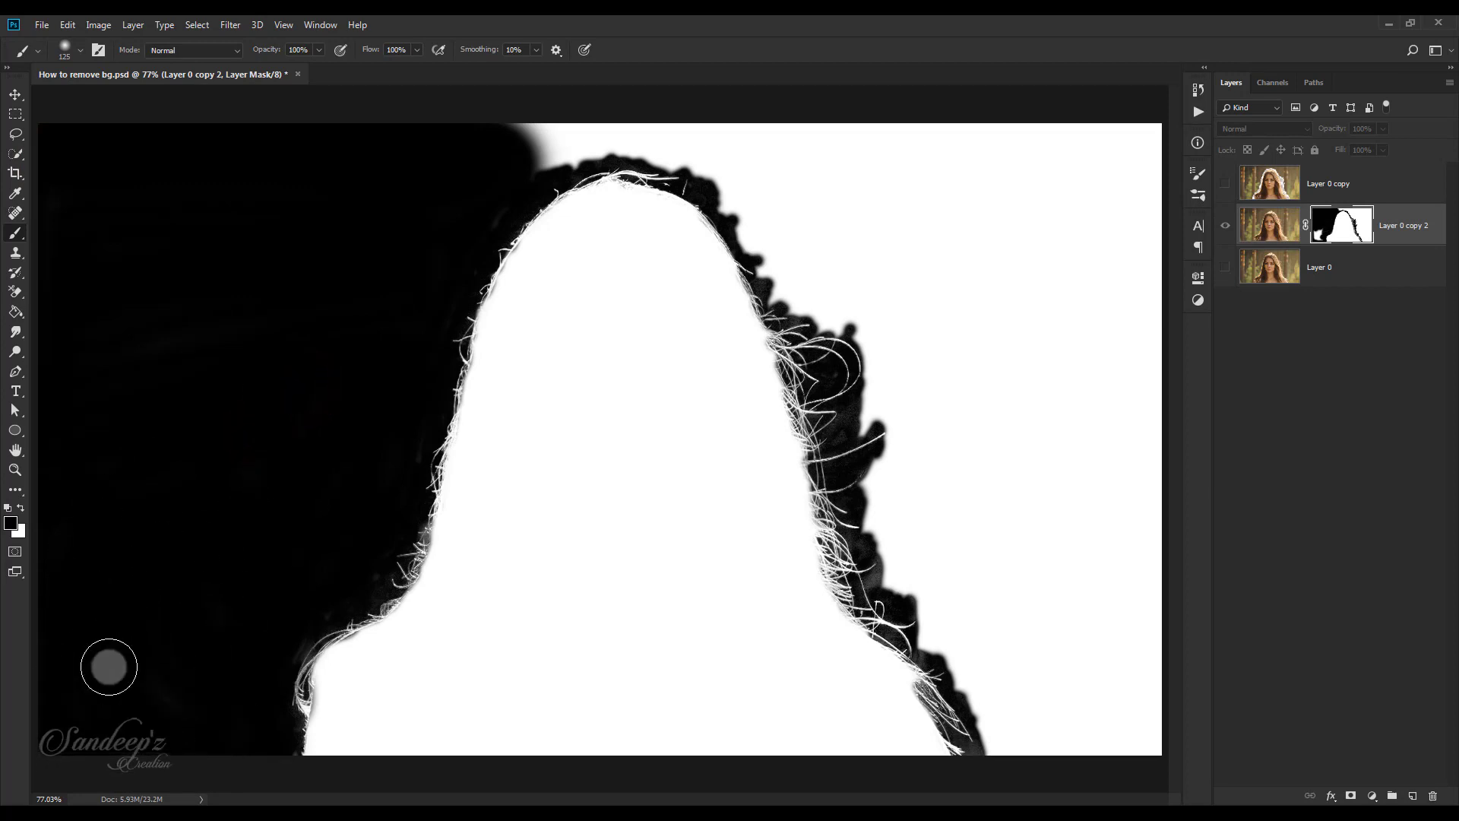
Paint the mask black above the head and along the photo's top edge to the far corner with a 50 px brush
key(bracketleft)
key(bracketleft)
mouse_move(482, 173)
mouse_down()
mouse_move(557, 135)
mouse_move(677, 151)
mouse_move(914, 140)
mouse_up()
key(ctrl+minus)
drag(720, 162, 1088, 202)
Paint the outer strip of the mask's image-right side black with straight strokes running from the top edge to the bottom edge
shift+click(1089, 714)
shift+click(1056, 172)
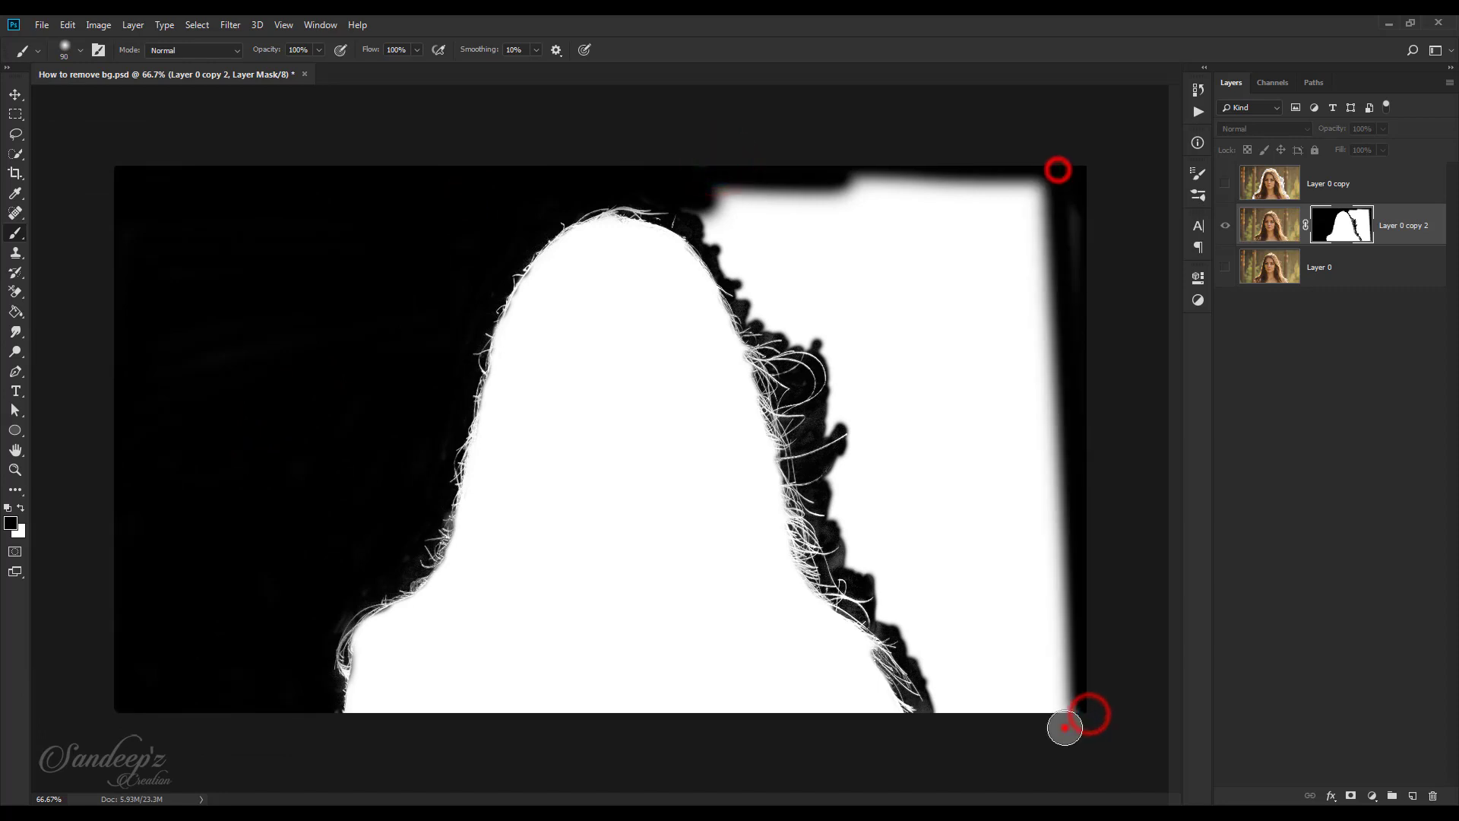
shift+click(1064, 729)
shift+click(1019, 162)
shift+click(1040, 182)
shift+click(1033, 730)
shift+click(998, 158)
shift+click(1010, 732)
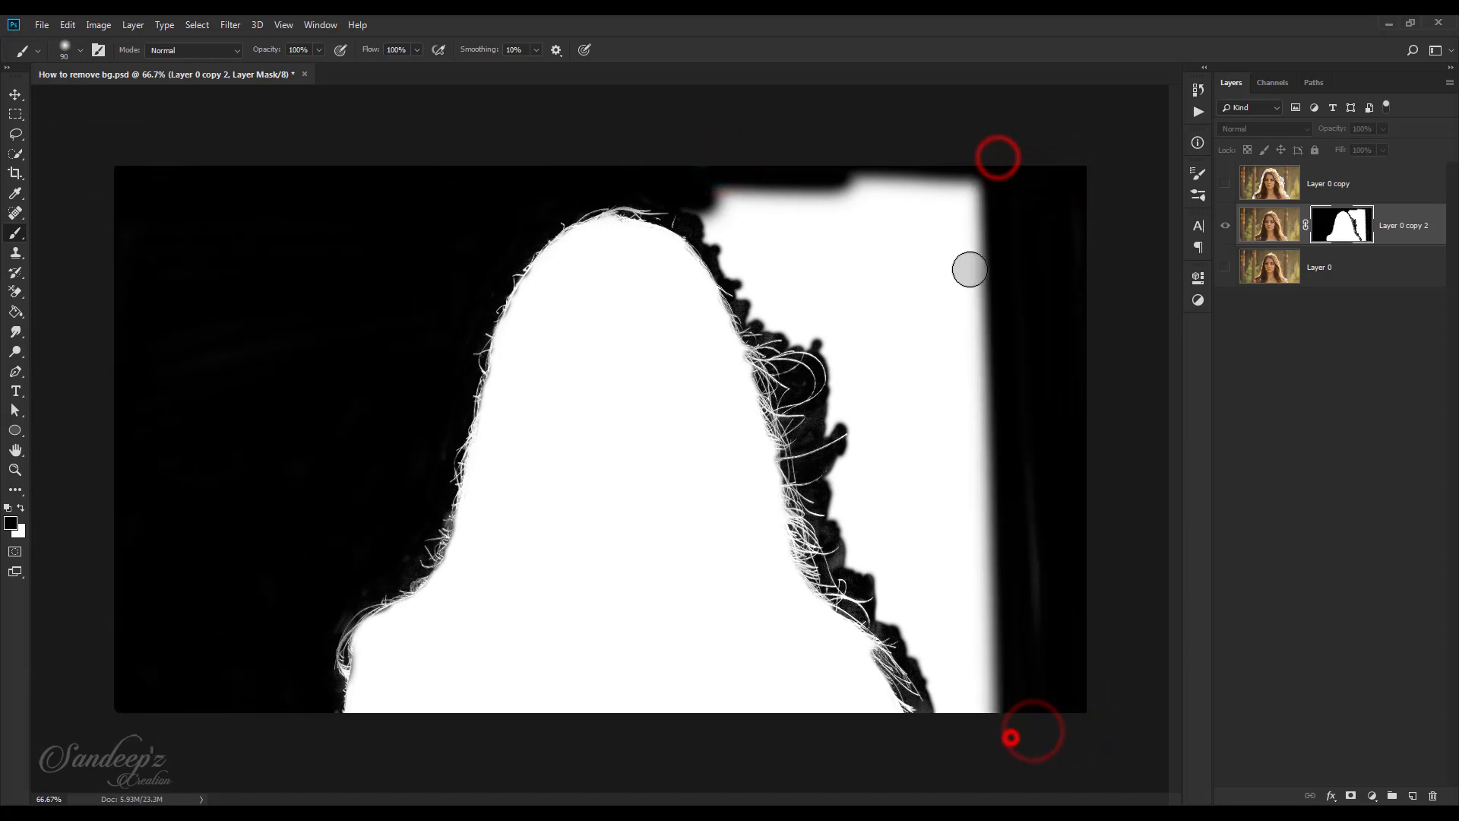
Extend the black on the mask's image-right side inward towards the hair with straight strokes from the top edge to the bottom edge
shift+click(964, 163)
shift+click(987, 736)
shift+click(926, 172)
shift+click(942, 174)
shift+click(893, 152)
shift+click(957, 726)
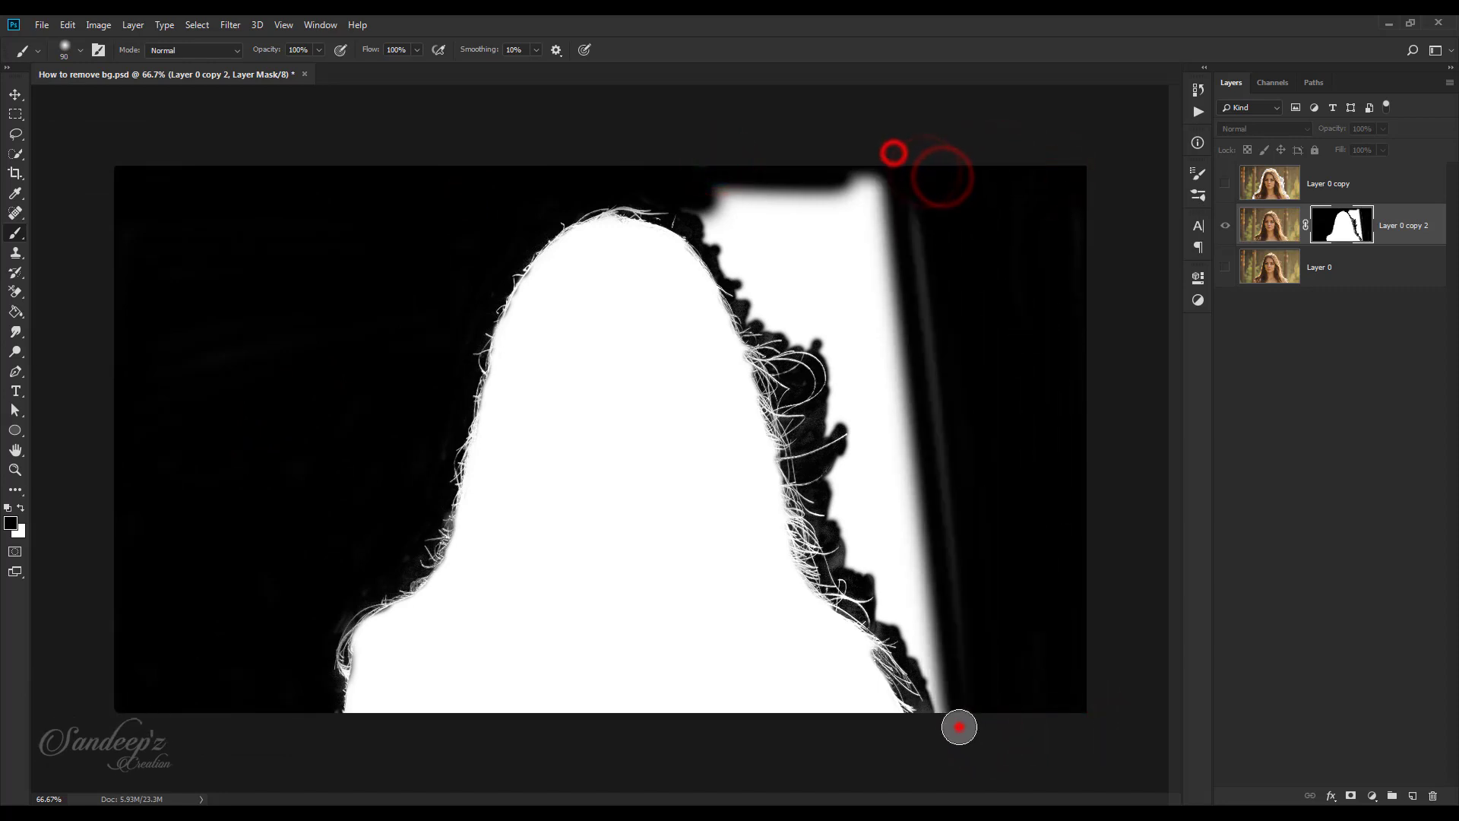
Paint the remaining white area between the black side strip and the image-right hair edge black, down to the shoulder
shift+click(912, 202)
mouse_move(901, 178)
mouse_down()
mouse_move(719, 231)
mouse_move(889, 296)
mouse_up()
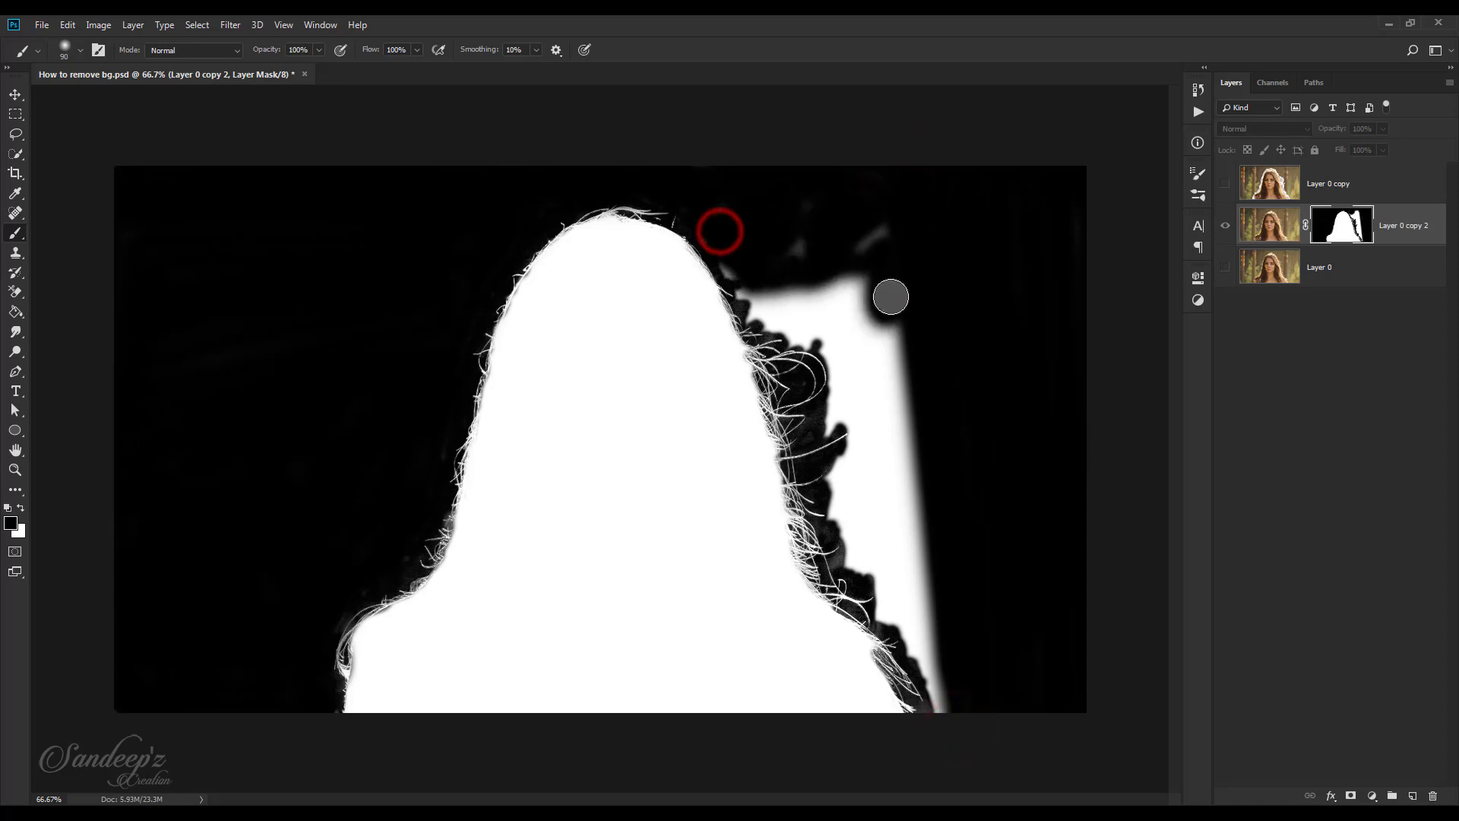
shift+click(938, 654)
mouse_move(937, 654)
mouse_down()
mouse_move(948, 727)
mouse_move(942, 670)
mouse_move(897, 602)
mouse_move(908, 546)
mouse_move(838, 237)
mouse_up()
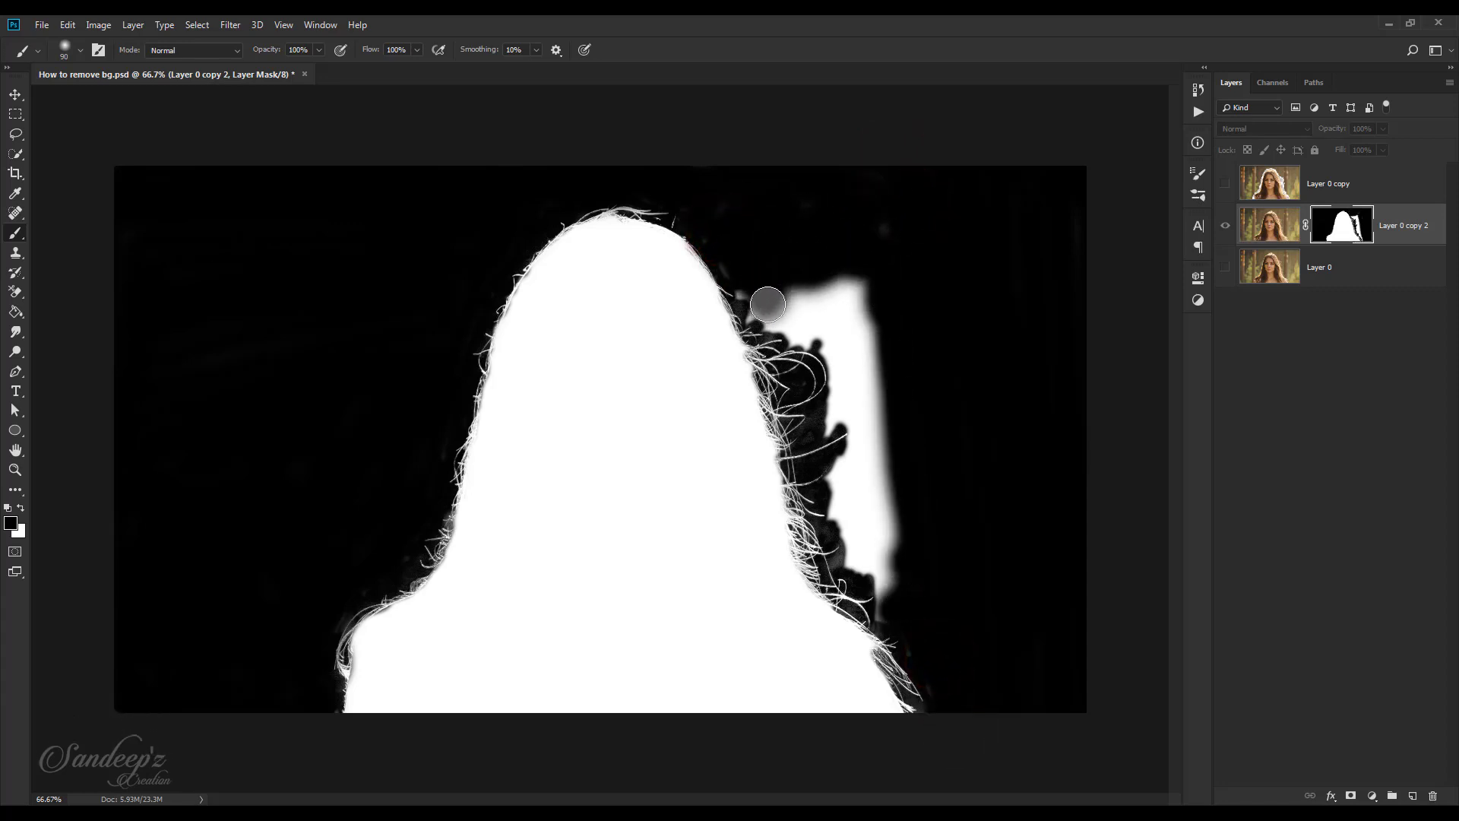
mouse_move(768, 305)
mouse_down()
mouse_move(860, 347)
mouse_move(755, 301)
mouse_move(894, 303)
mouse_move(828, 417)
mouse_move(864, 453)
mouse_up()
mouse_move(851, 503)
mouse_down()
mouse_move(884, 579)
mouse_move(872, 430)
mouse_move(857, 462)
mouse_move(822, 423)
mouse_up()
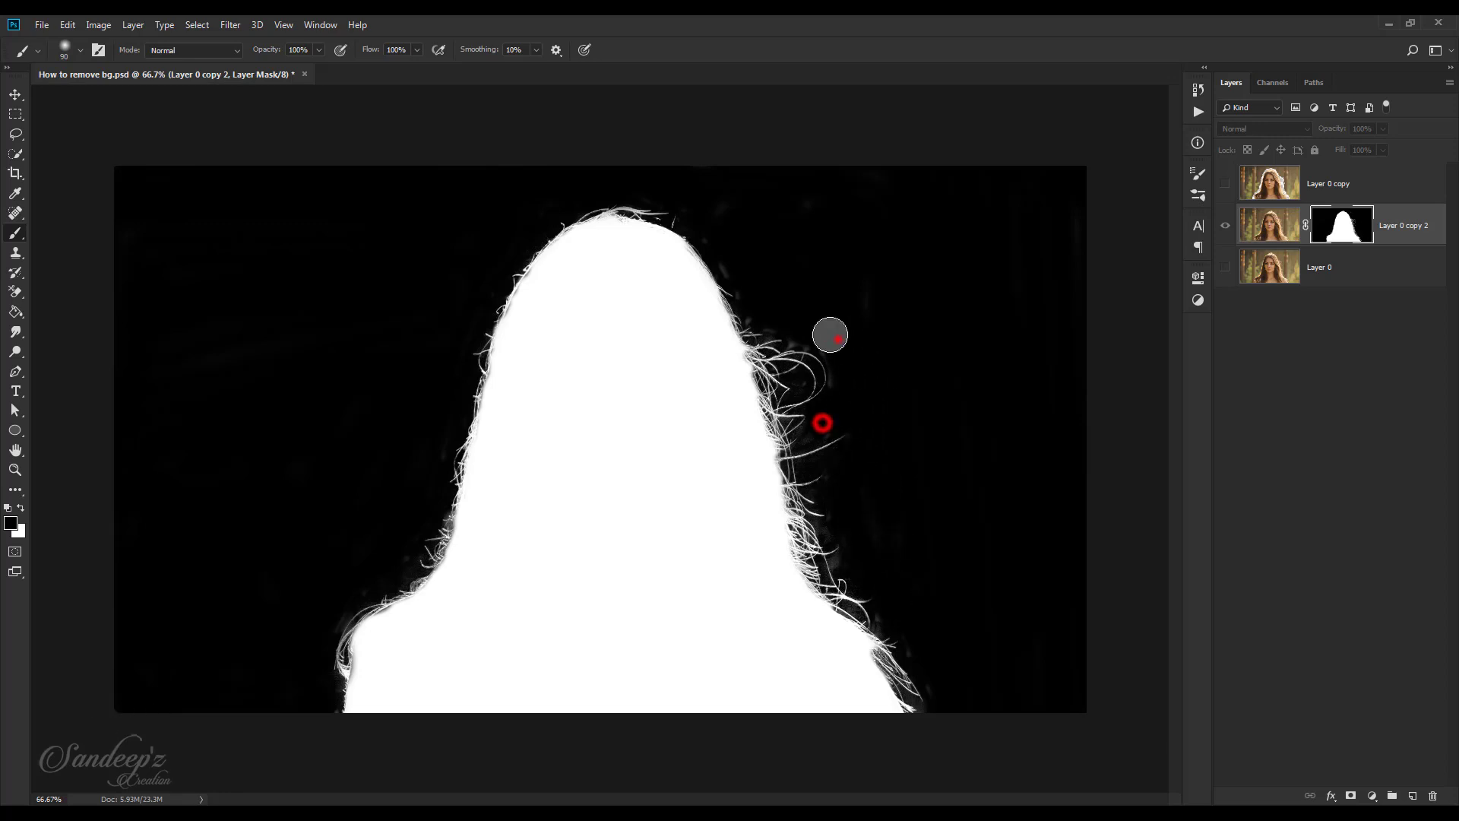
Set the brush to Overlay mode with 50% flow
click(211, 54)
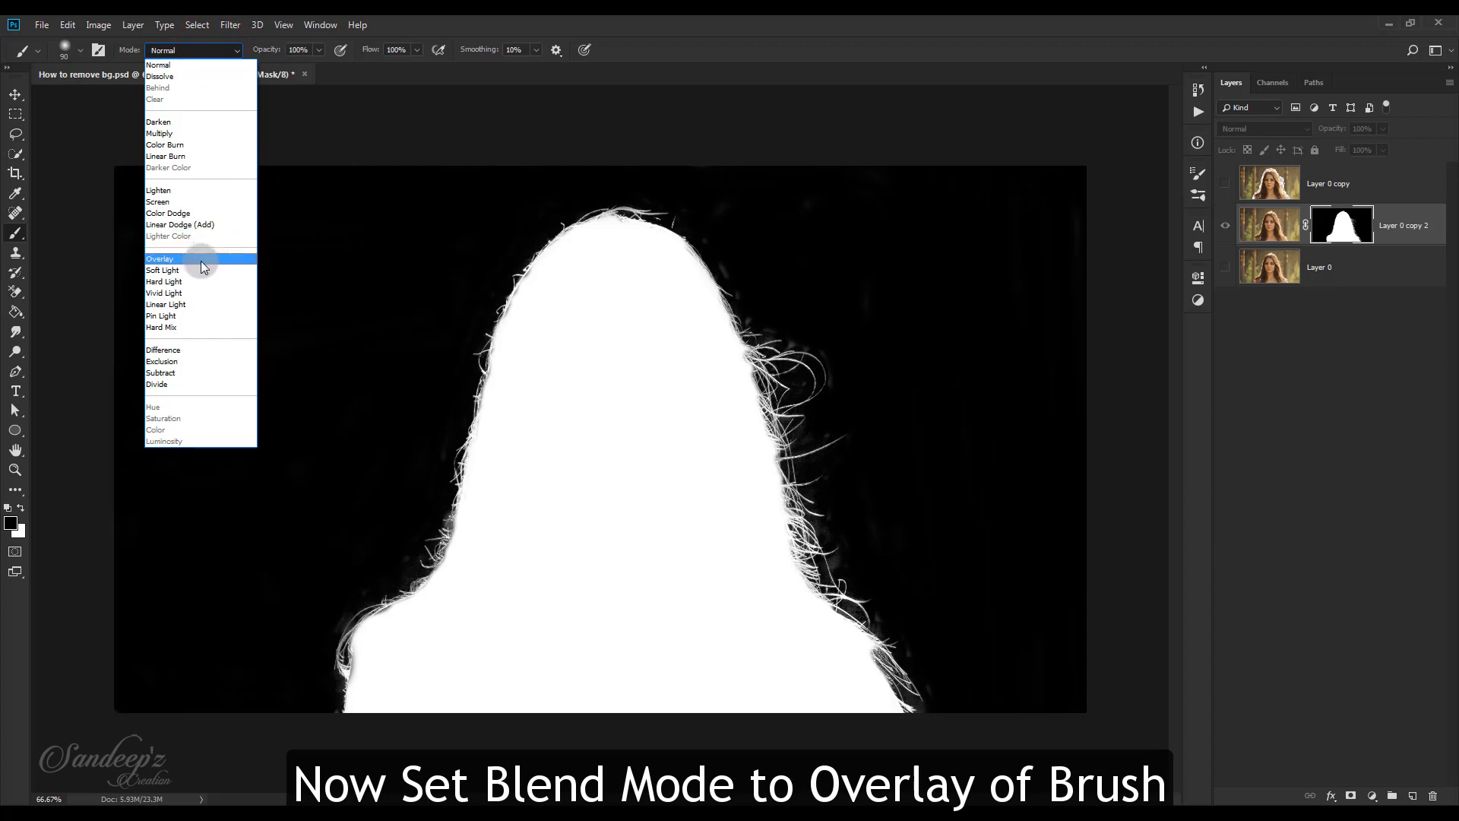
click(202, 264)
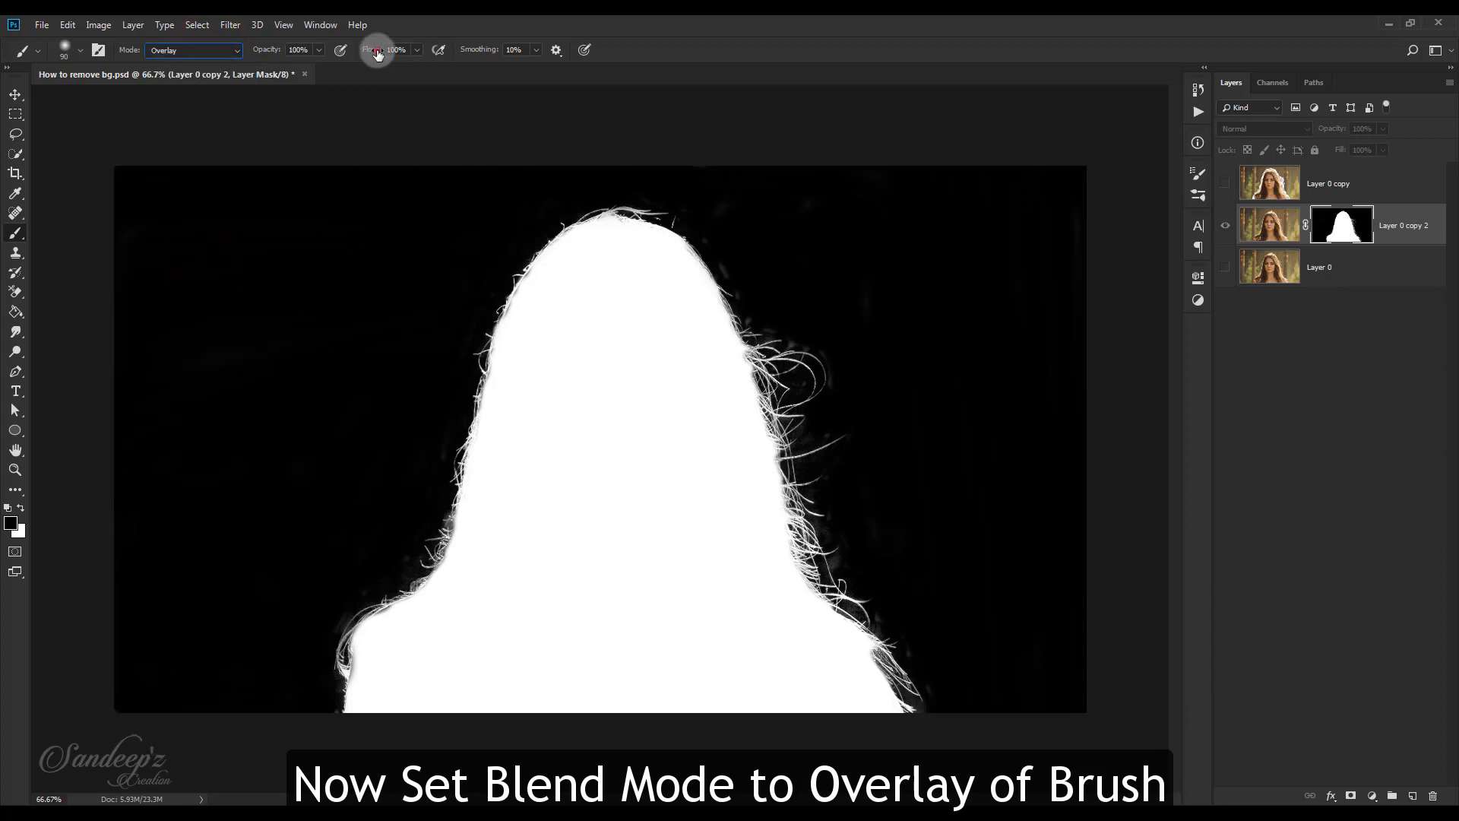
drag(378, 54, 339, 57)
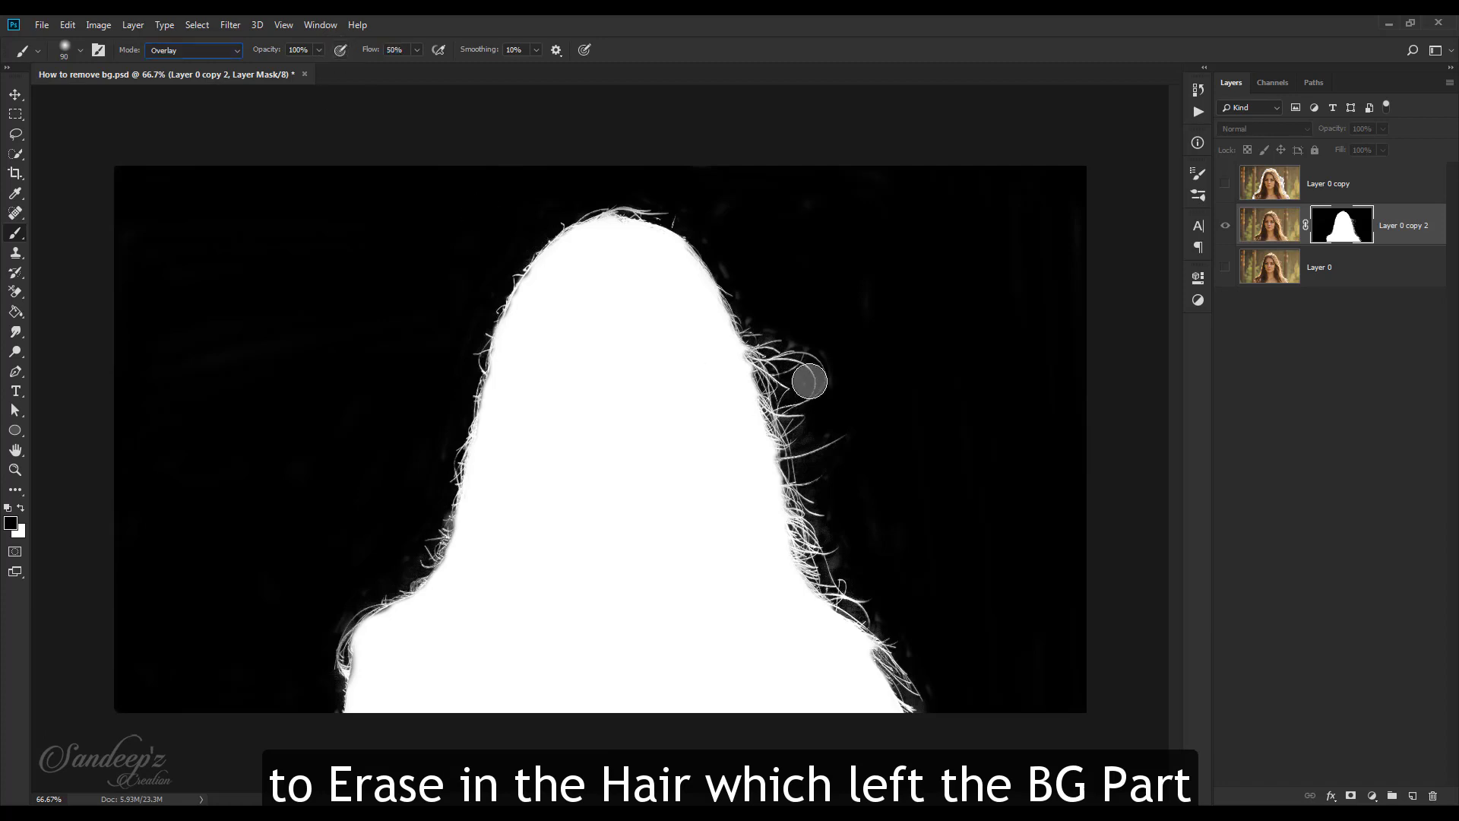
Brush black in Overlay mode along the mask's hair edge at the crown and down the image-left side to the shoulder
drag(789, 359, 705, 250)
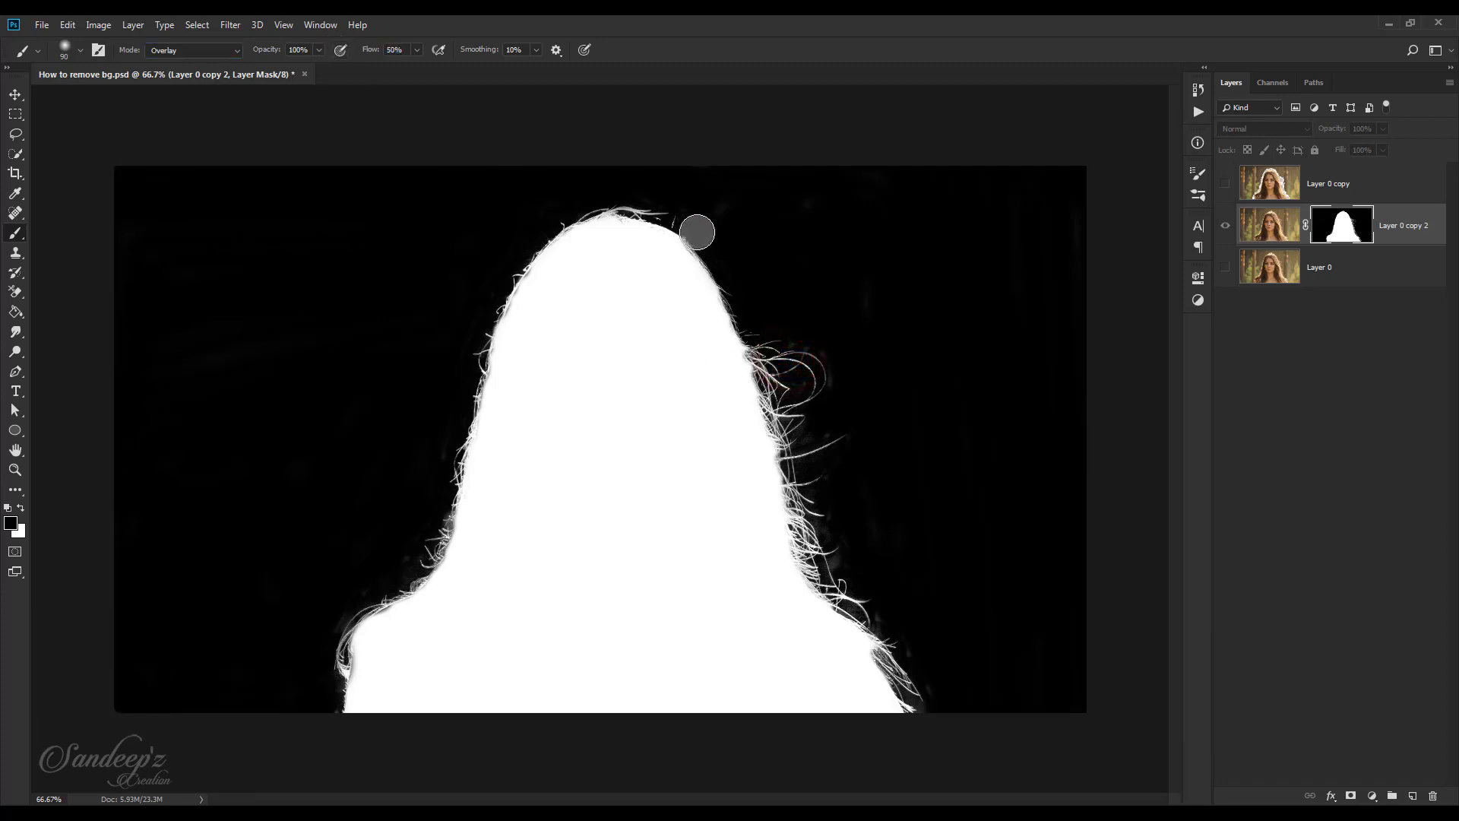
drag(487, 322, 444, 487)
mouse_move(429, 550)
mouse_down()
mouse_move(342, 637)
mouse_move(331, 704)
mouse_up()
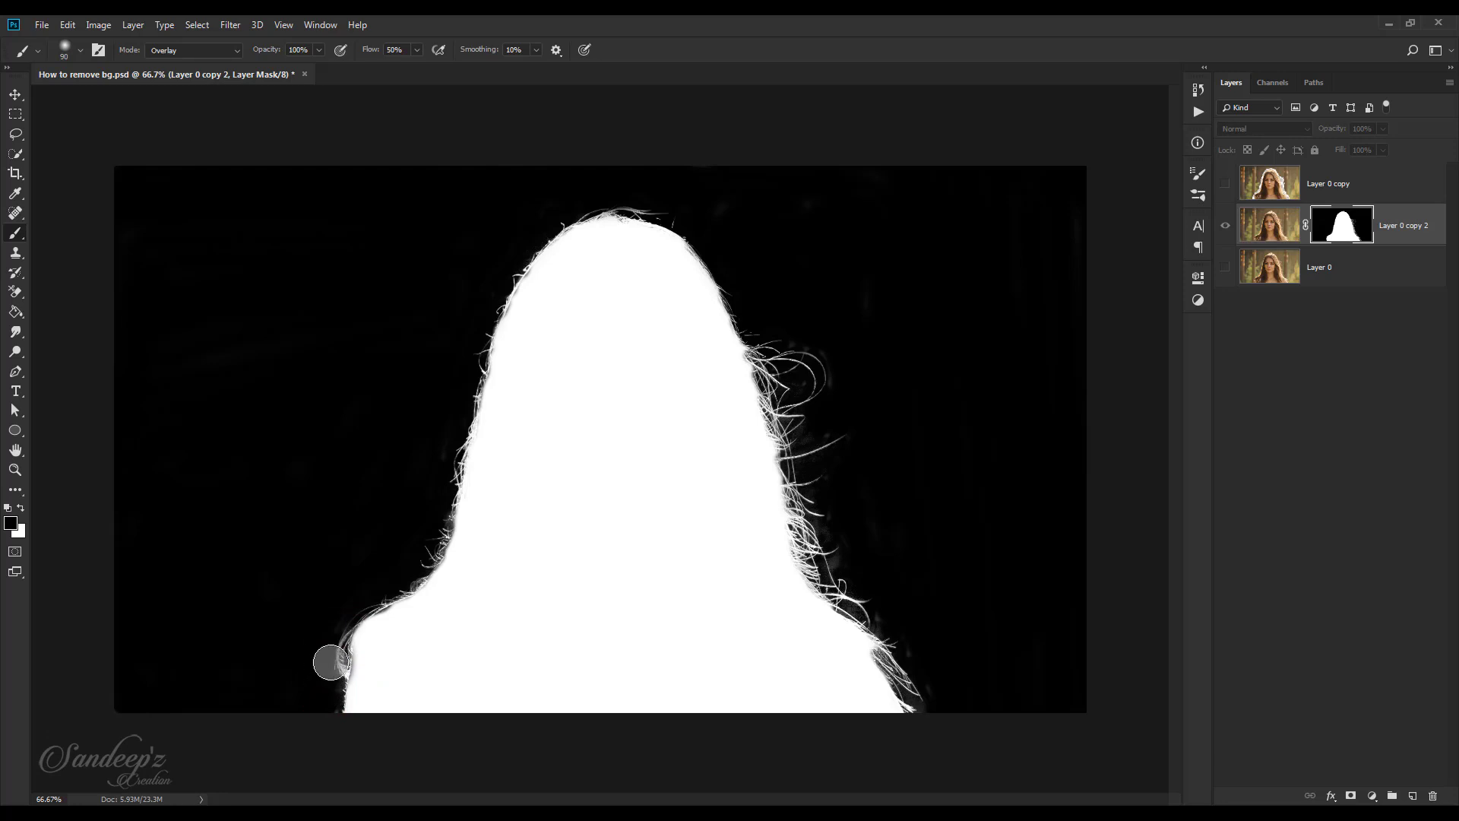
drag(337, 648, 336, 677)
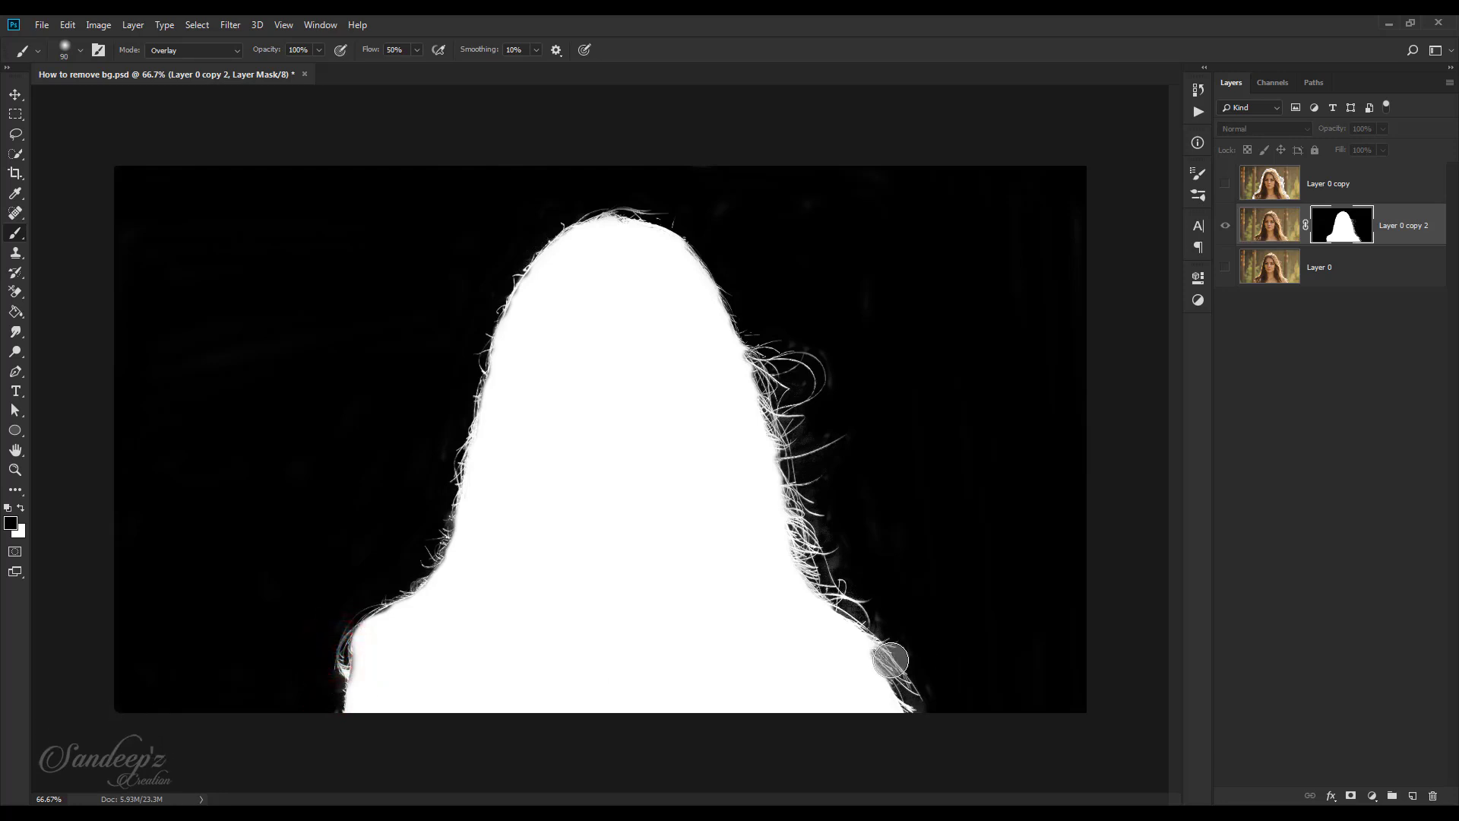
Clean the mask's image-right hair edge with black Overlay strokes, and return the brush to Normal mode
mouse_move(869, 603)
mouse_down()
mouse_move(855, 576)
mouse_move(830, 569)
mouse_move(831, 516)
mouse_move(806, 472)
mouse_move(827, 429)
mouse_move(791, 440)
mouse_up()
click(836, 557)
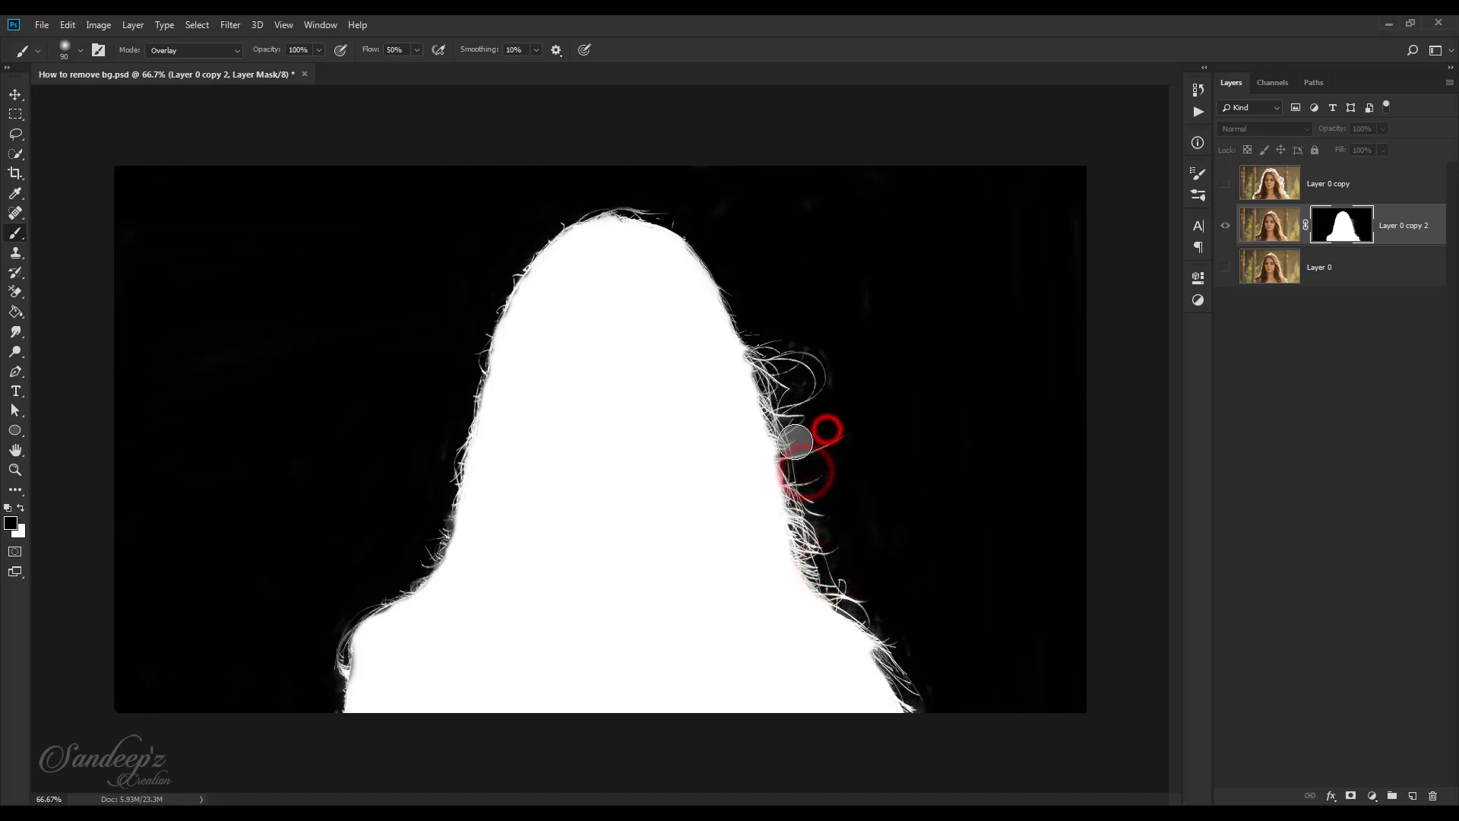
click(840, 307)
click(783, 339)
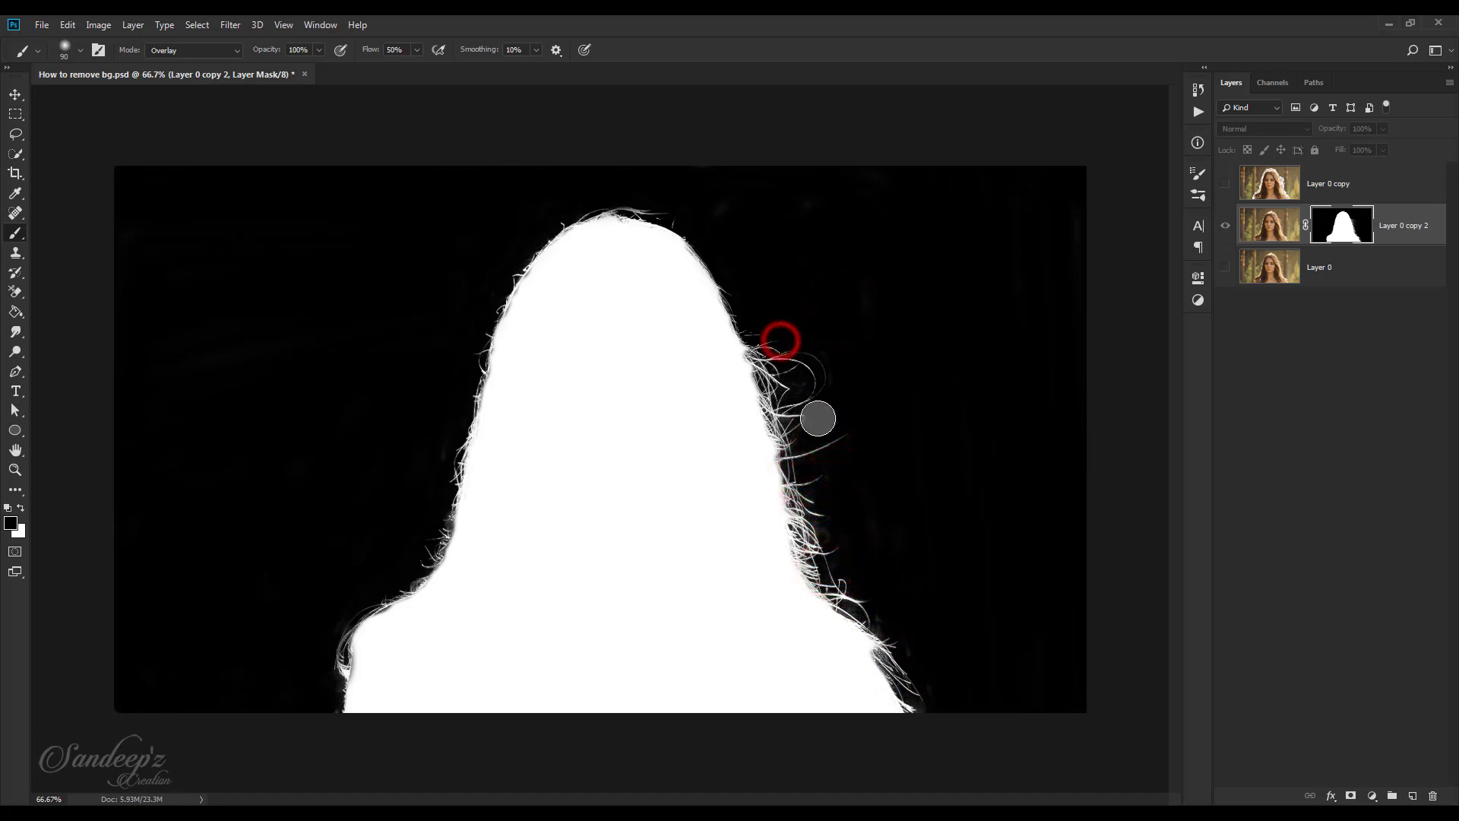
click(759, 329)
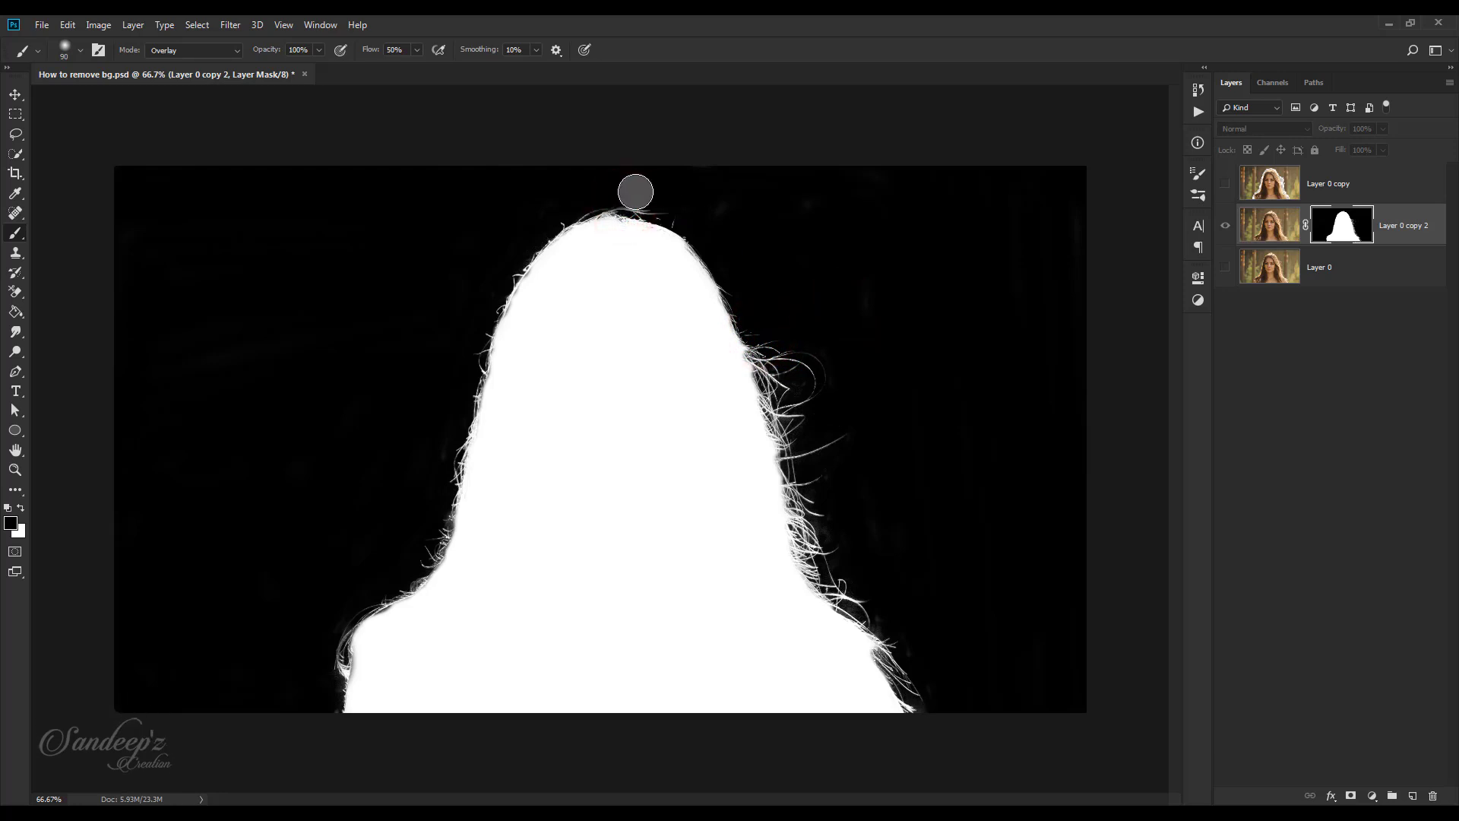
click(826, 202)
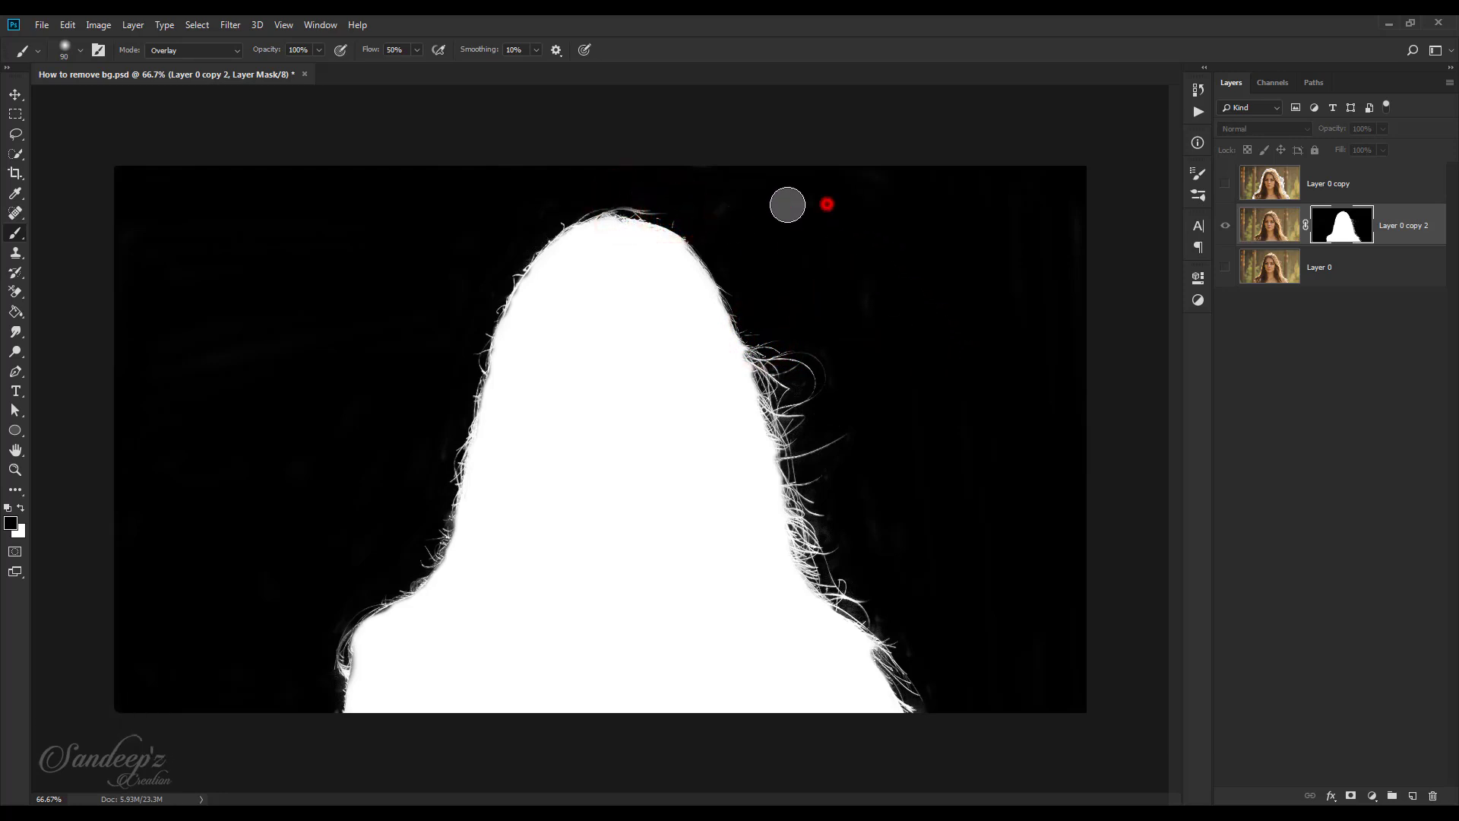
click(170, 50)
click(175, 62)
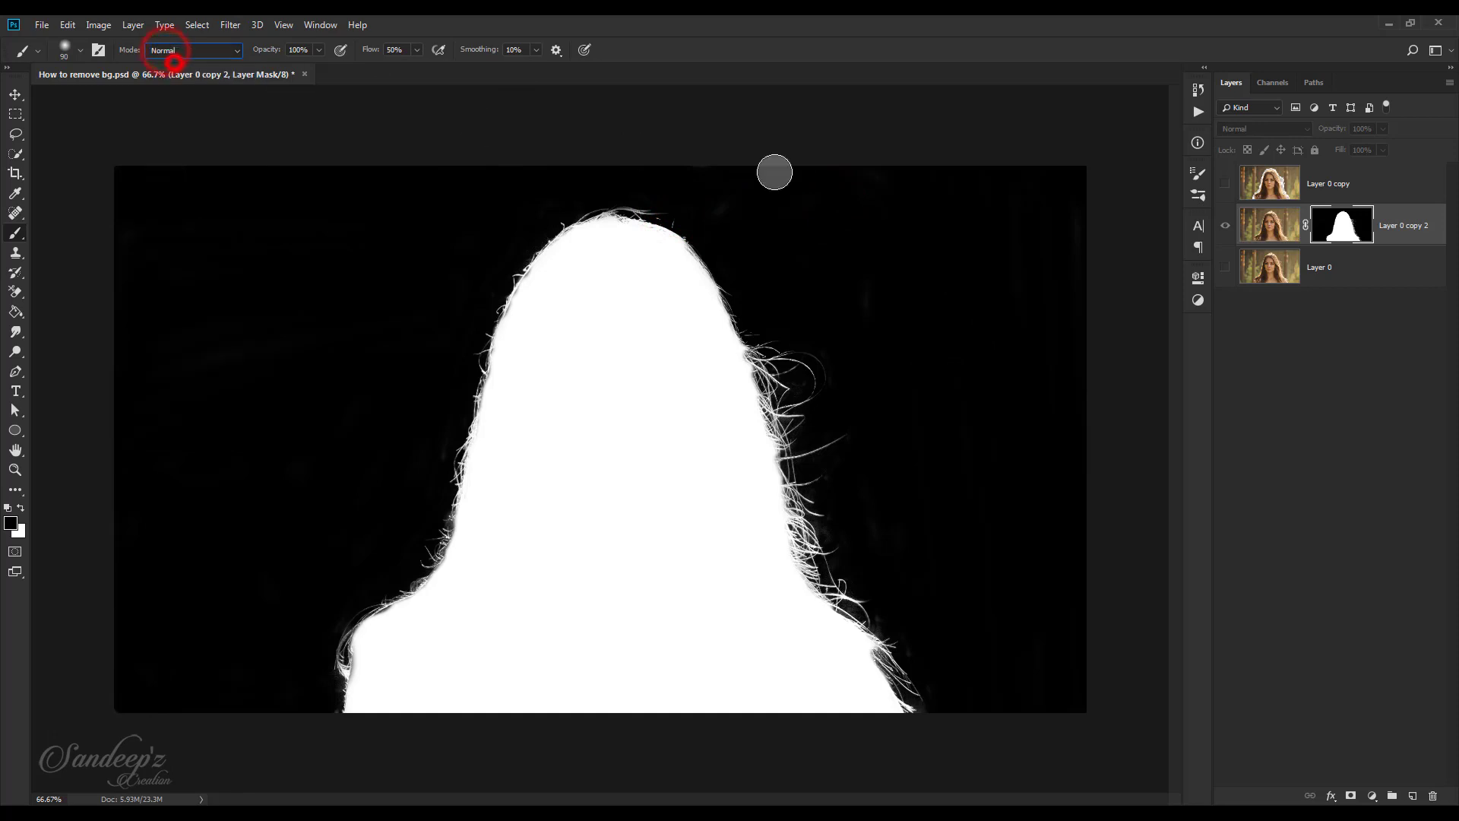
ctrl+click(1322, 229)
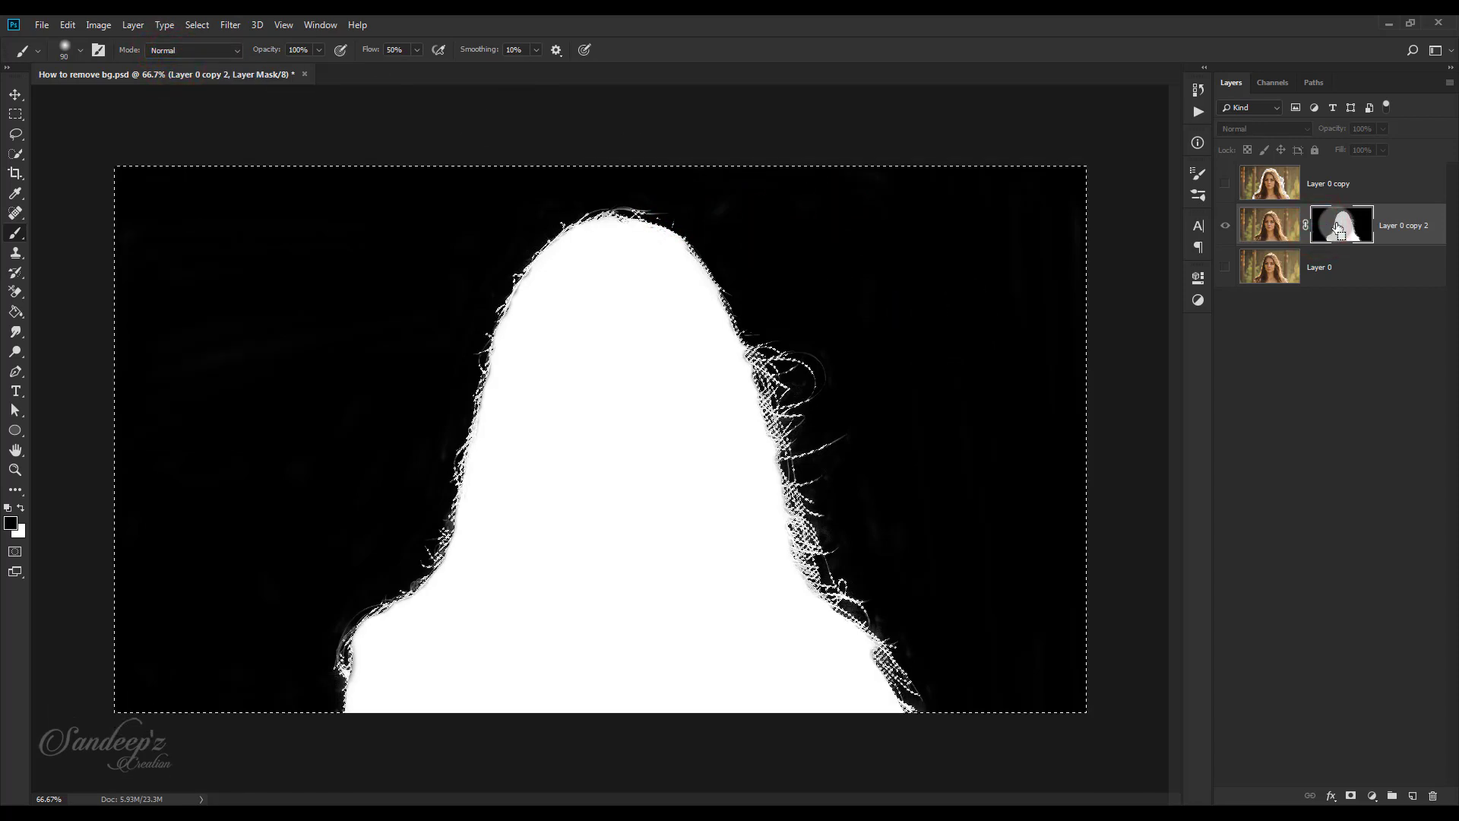
key(ctrl+shift+i)
key(ctrl+d)
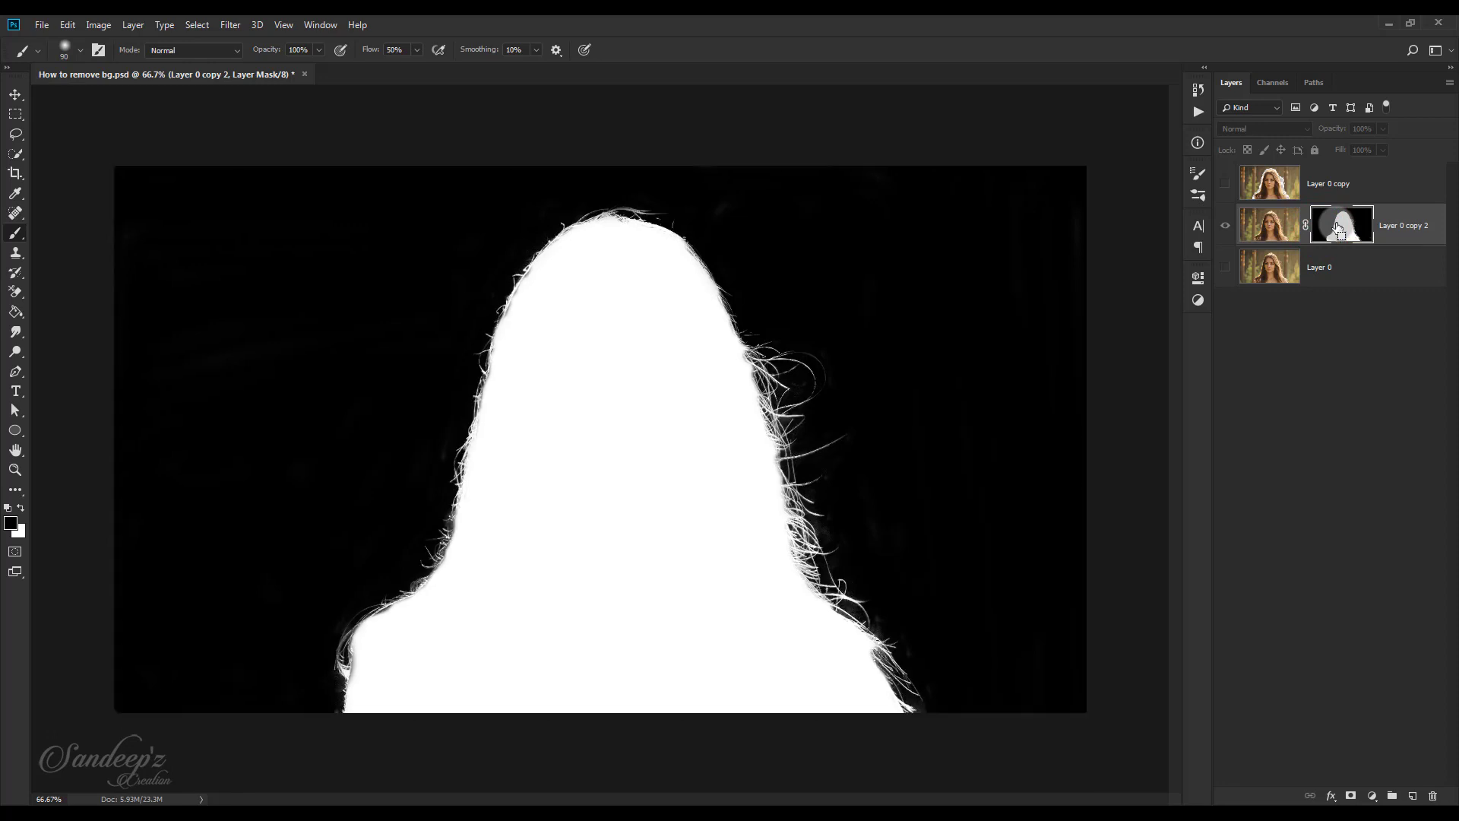
Return from the mask view to the normal image and compare the cutout with Layer 0, leaving Layer 0 selected but hidden
key(ctrl+0)
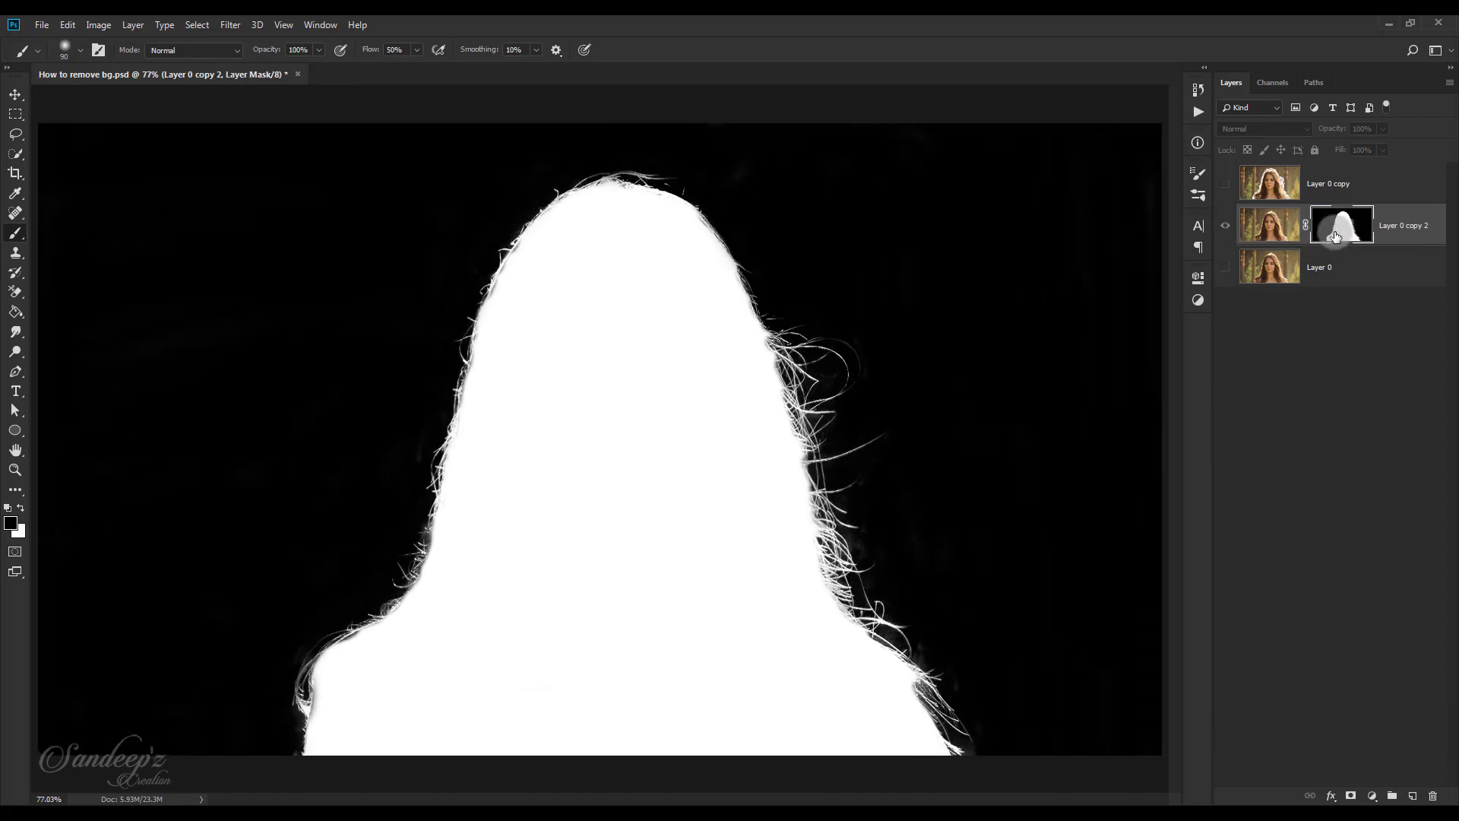
alt+click(1348, 238)
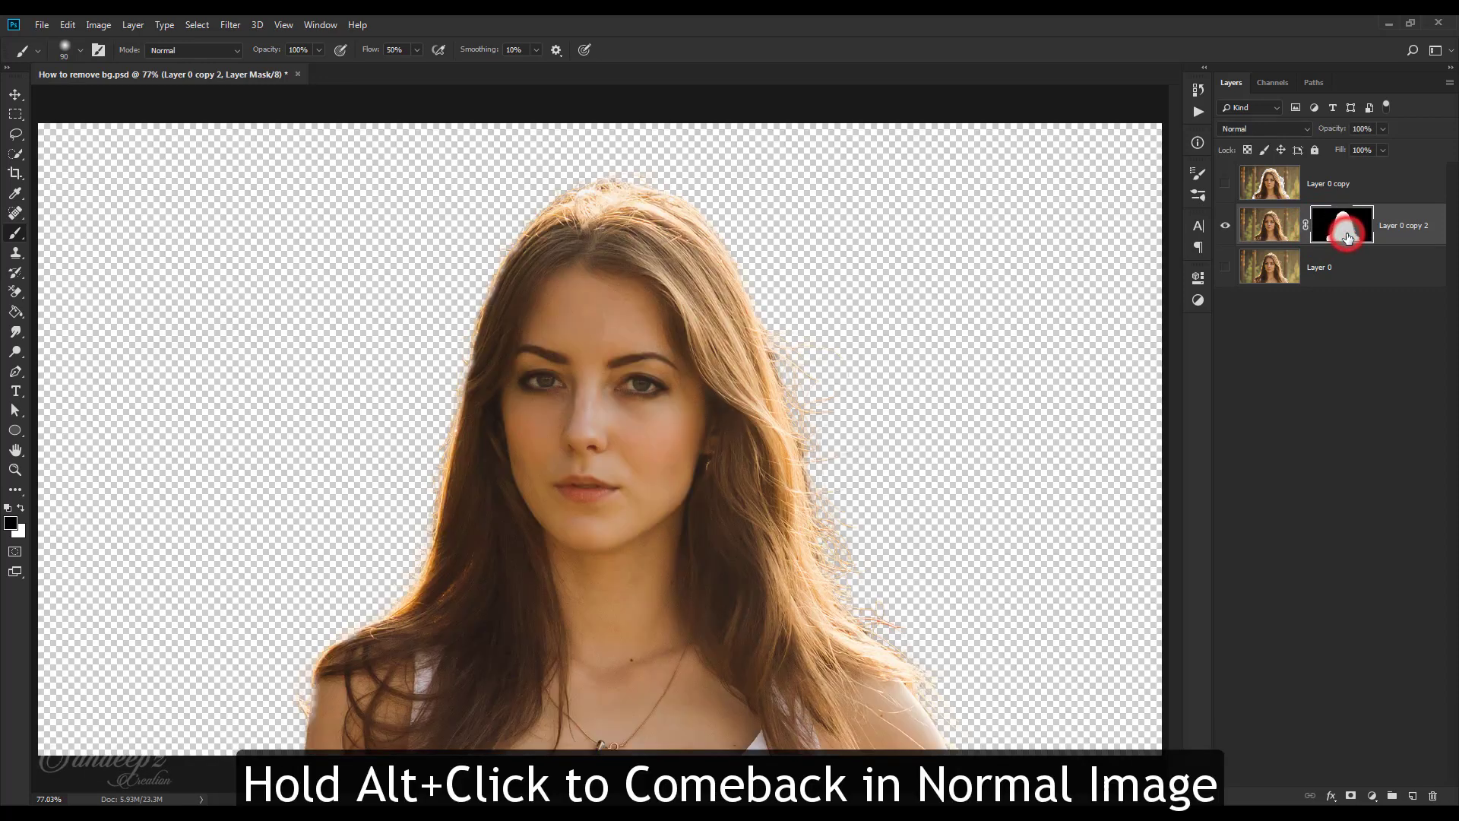
click(1225, 267)
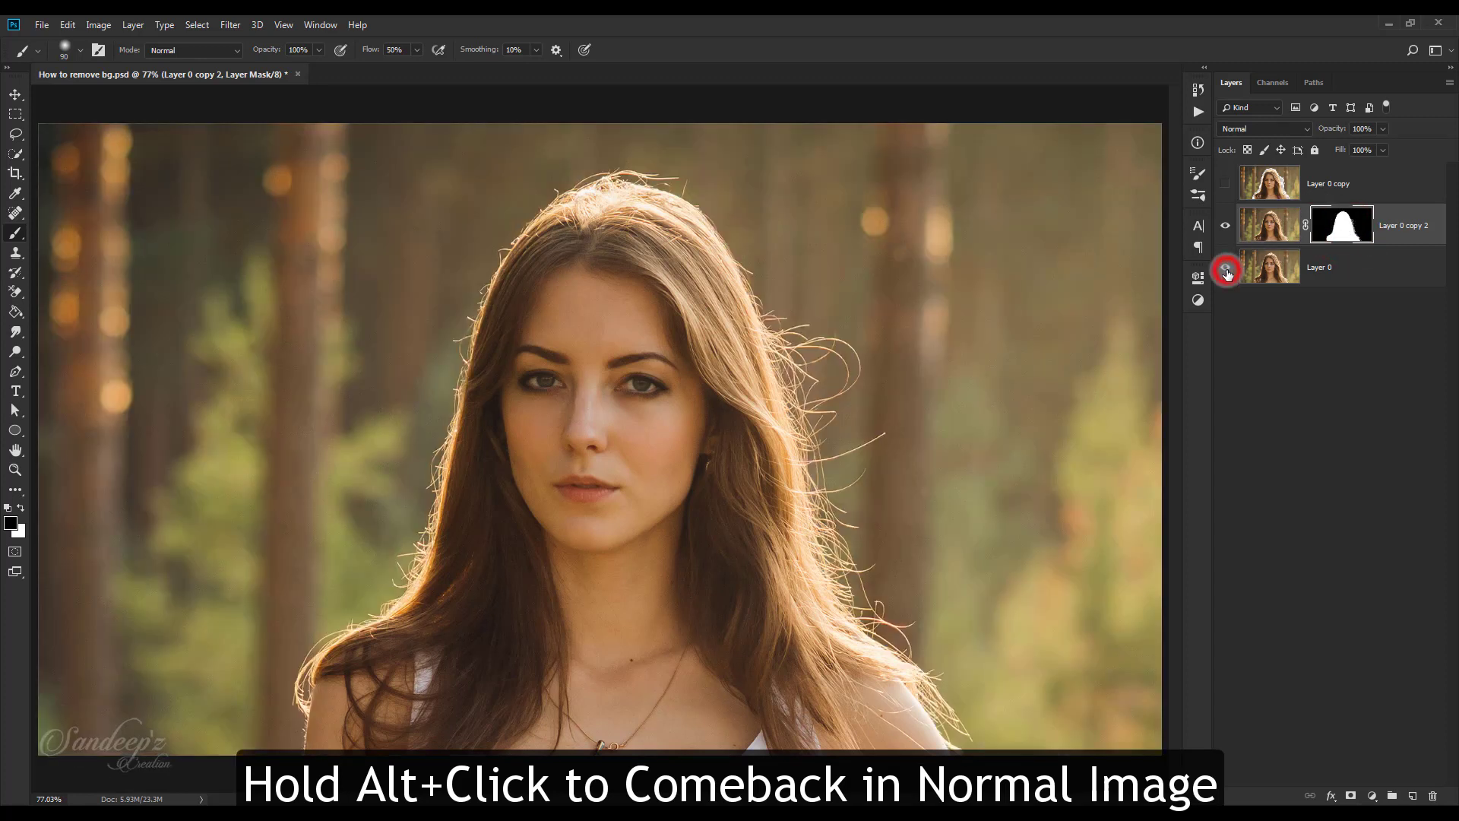
click(1395, 272)
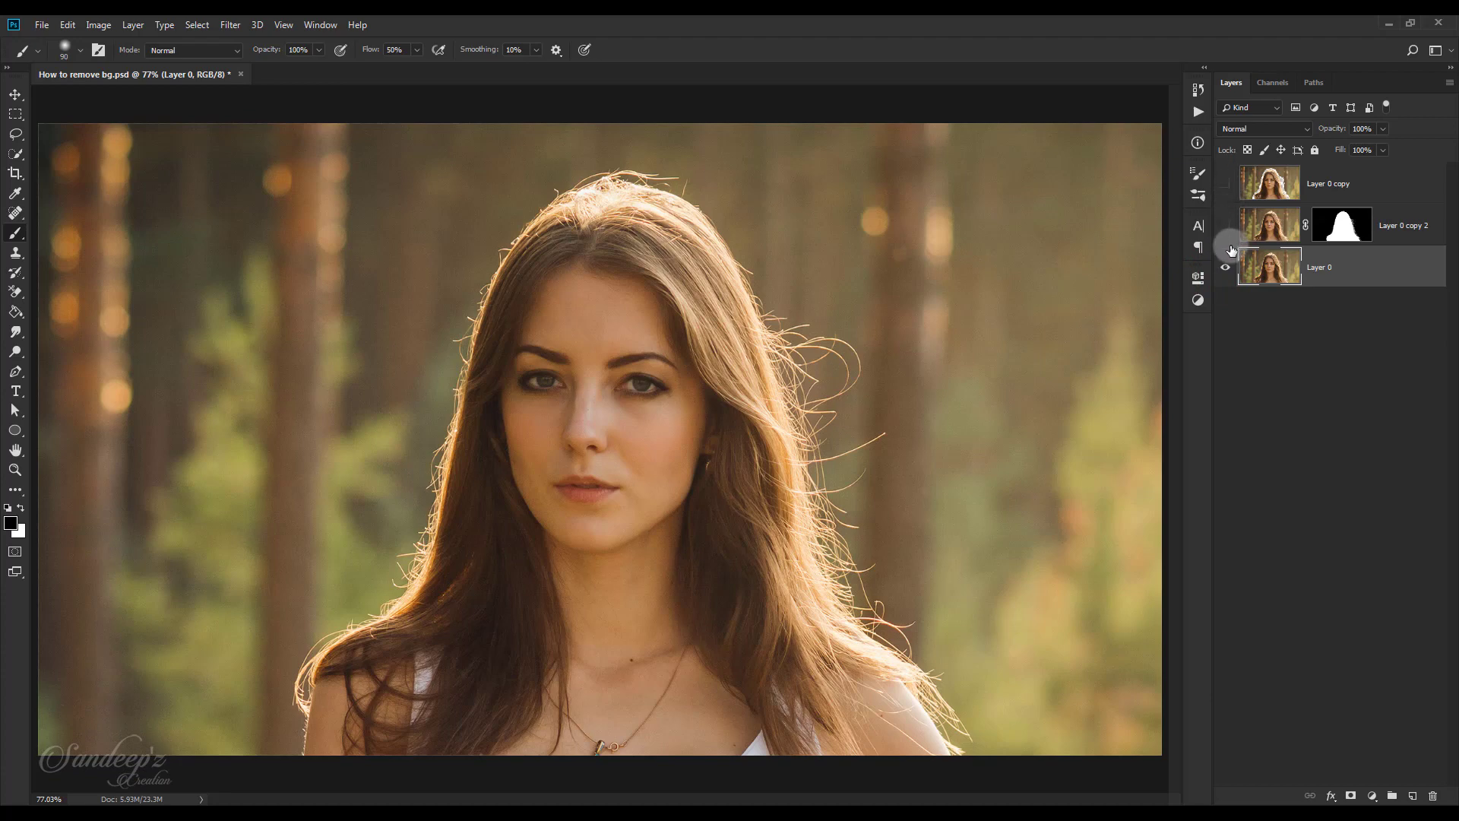
click(1231, 268)
click(1230, 227)
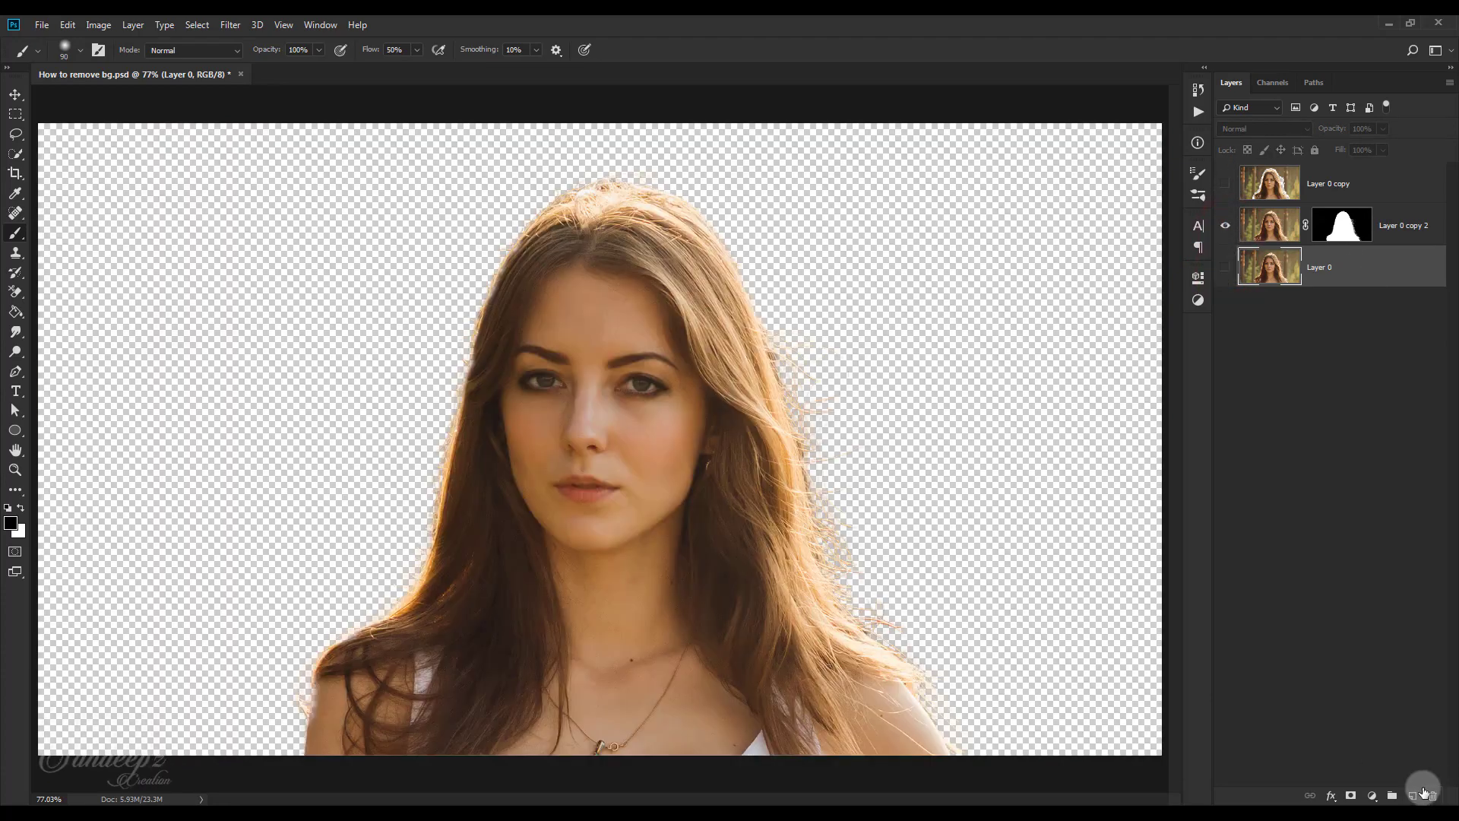
Add a new layer between Layer 0 and Layer 0 copy 2 and fill it with black
click(1412, 797)
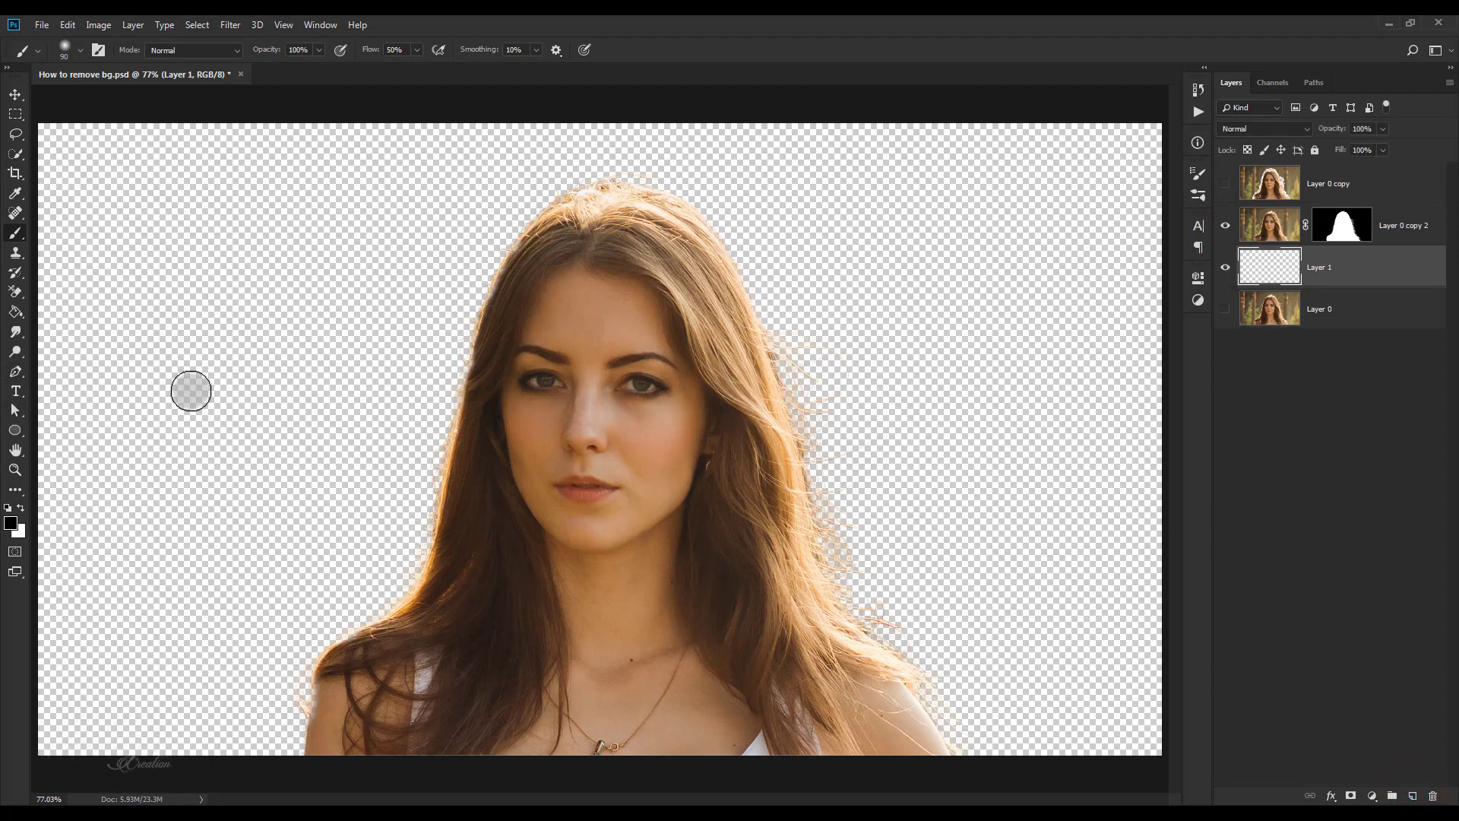
key(ctrl+BackSpace)
key(alt+BackSpace)
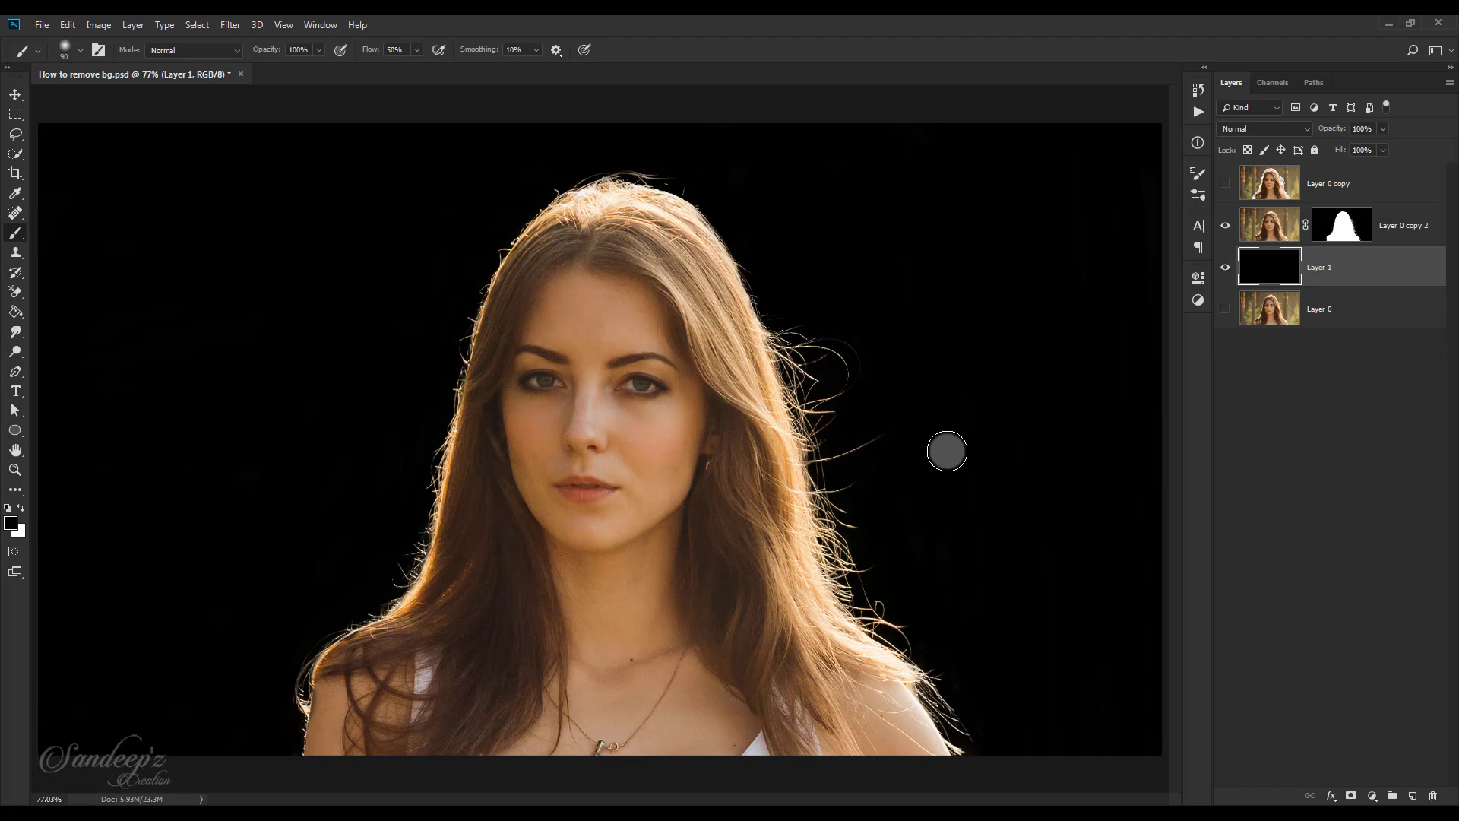
Compare the cutout on black with the original photo by repeatedly switching between Layer 0 alone and the visible cutout layers
alt+click(1228, 310)
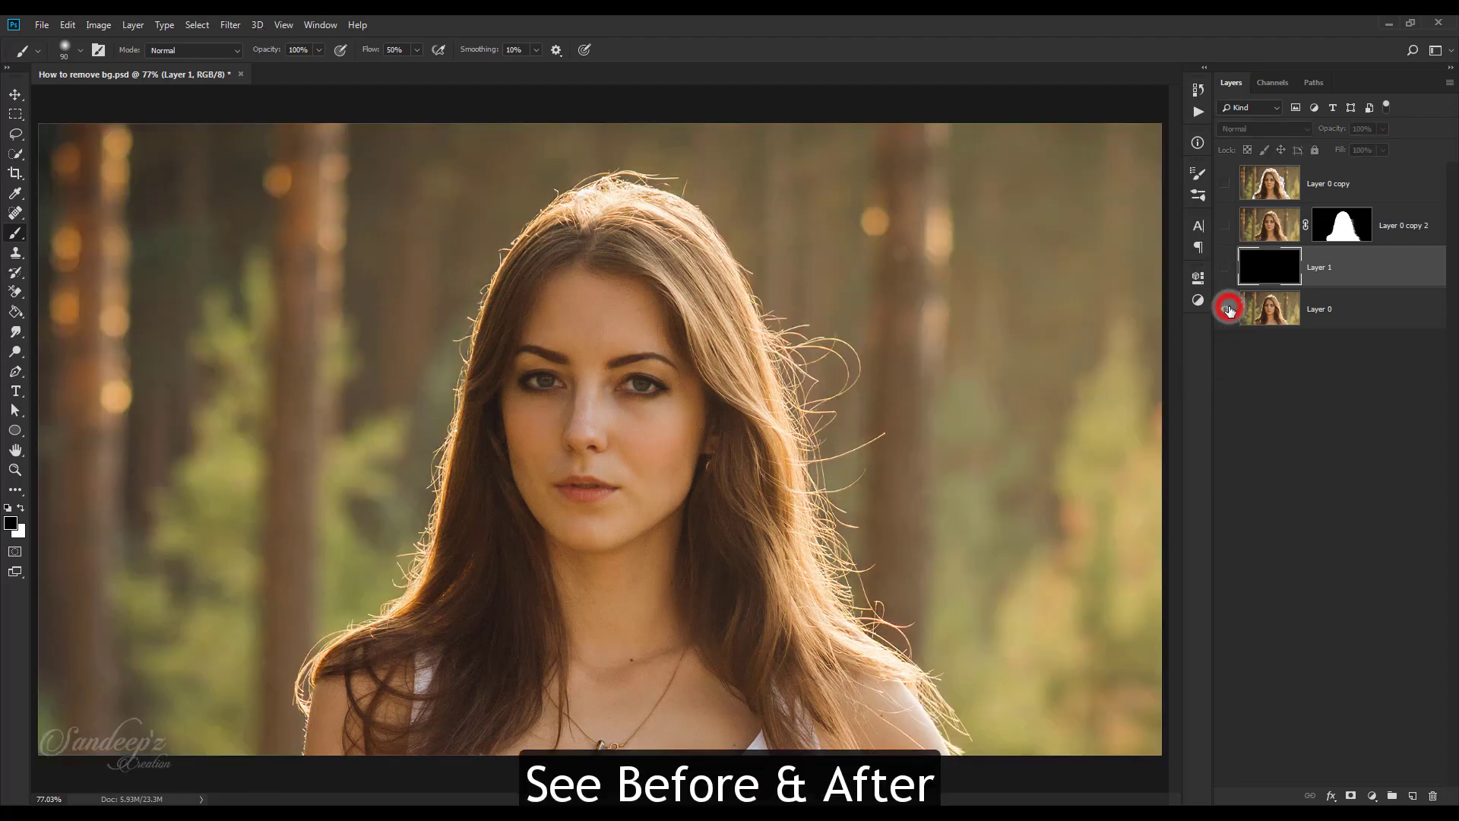
alt+click(1229, 309)
alt+click(1229, 310)
alt+click(1229, 309)
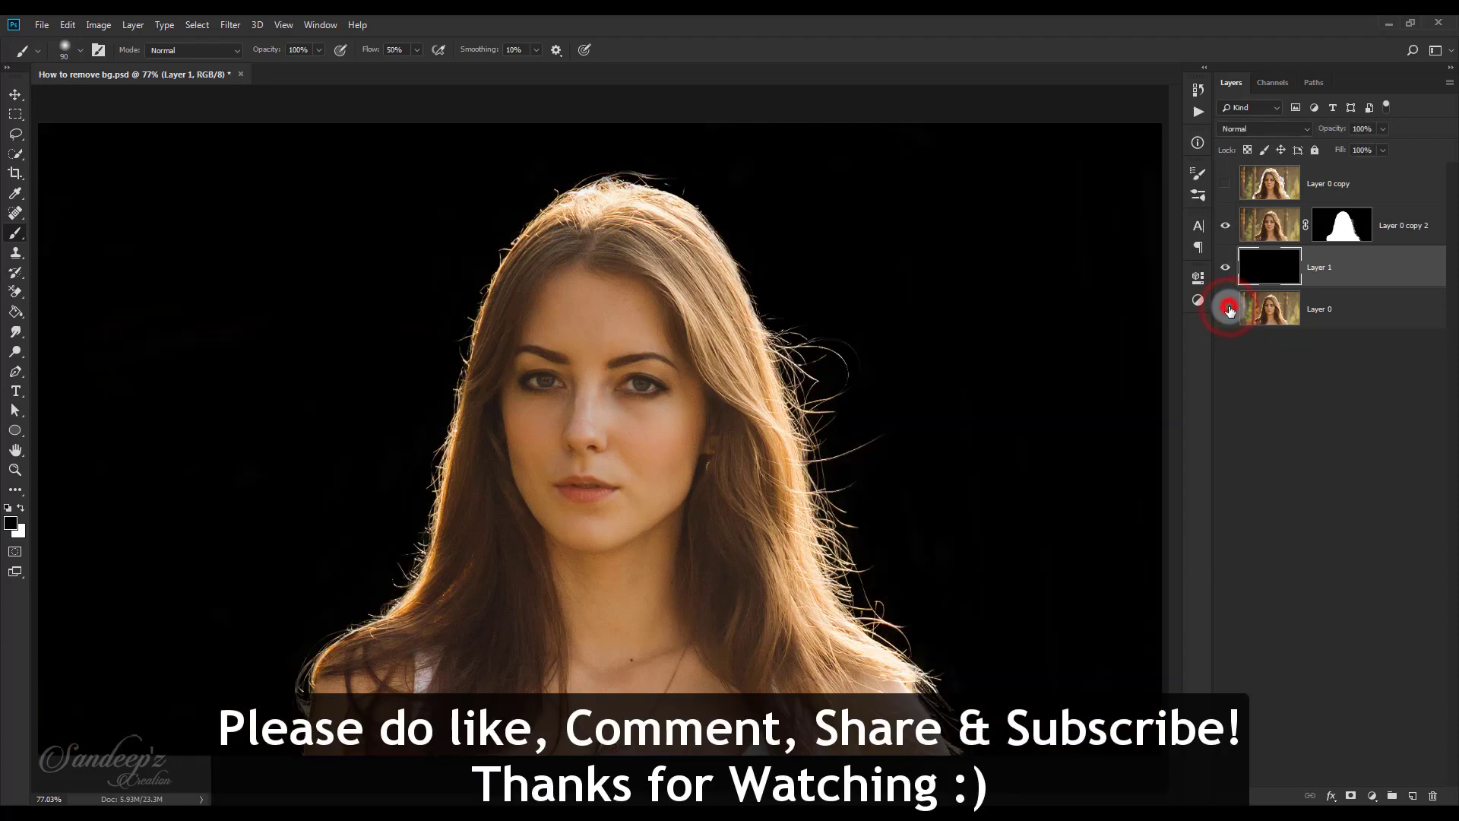
alt+click(1228, 309)
alt+click(1228, 309)
alt+click(1229, 309)
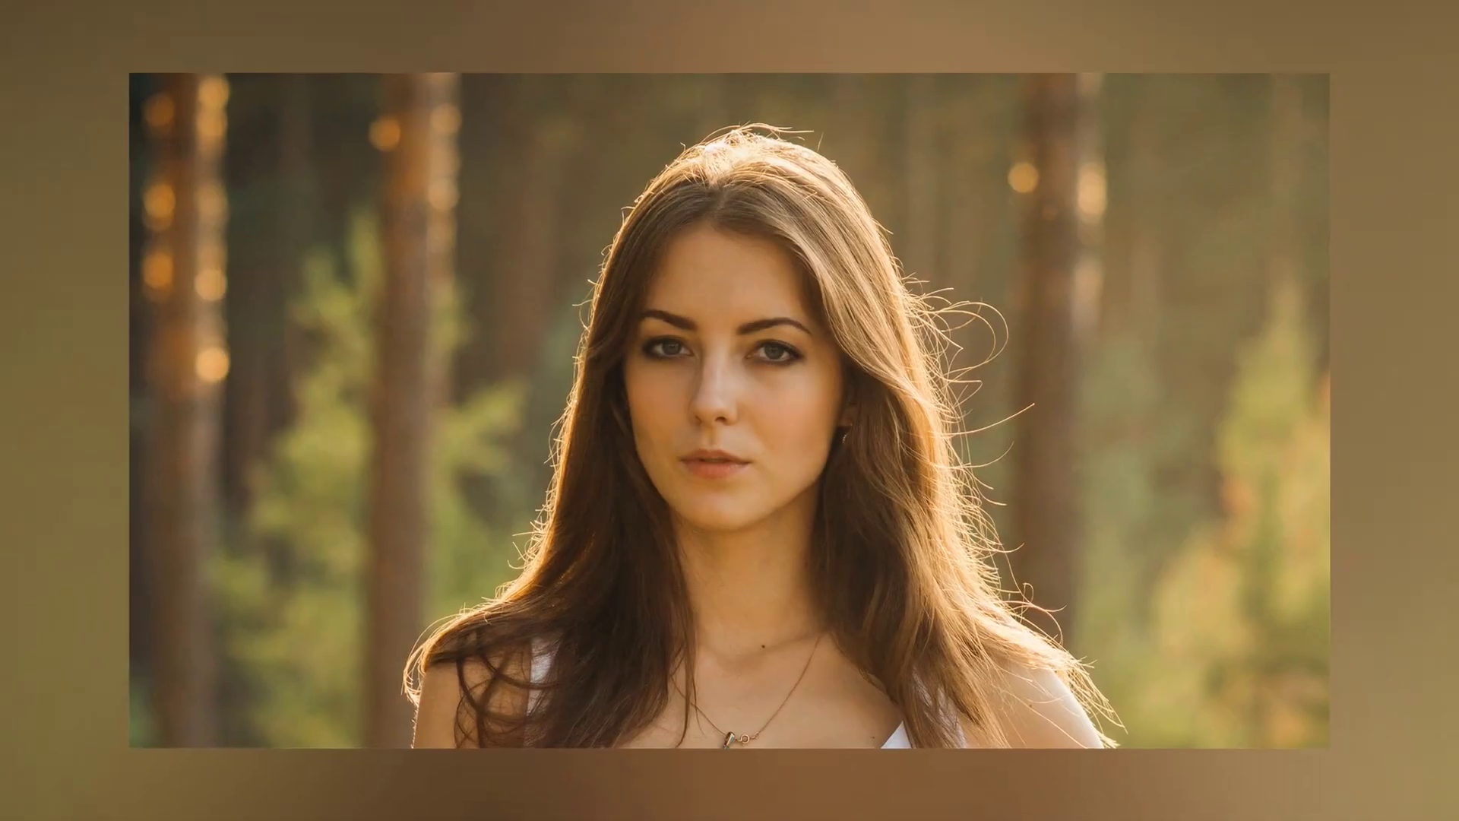